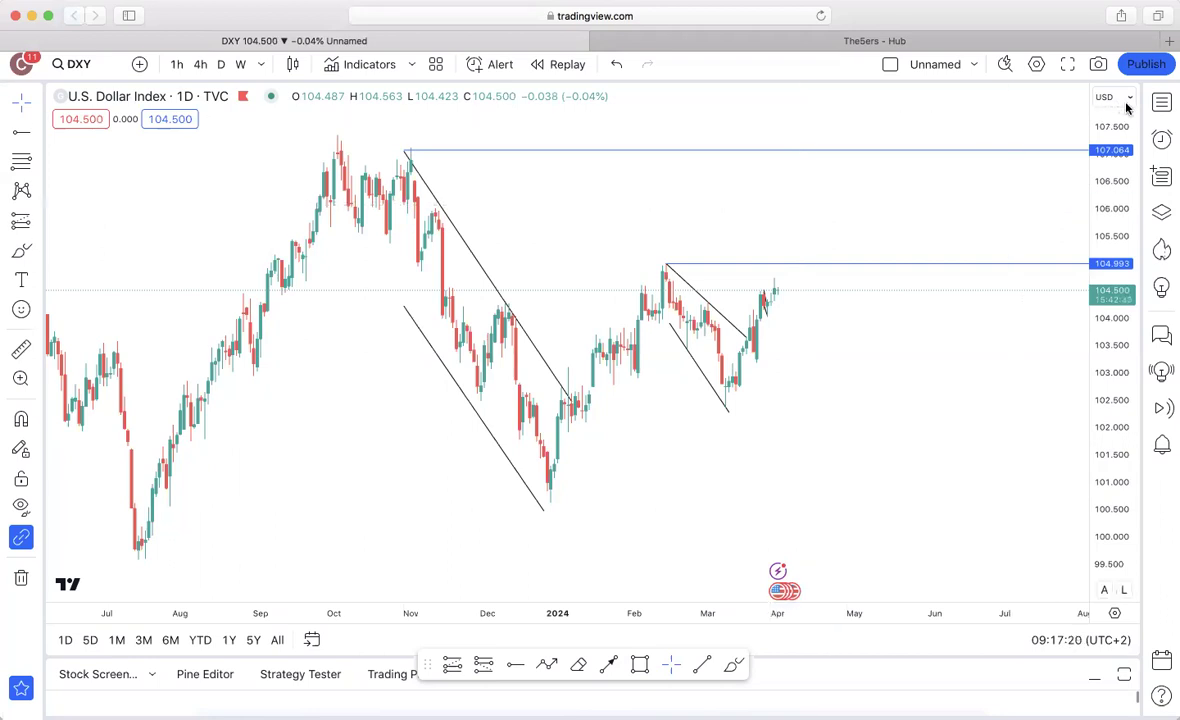
Load the EURUSD chart from the Red list and reorder DXY to the top of the HIGH PROB section
{"action": "left_click", "coordinate": [1162, 102]}
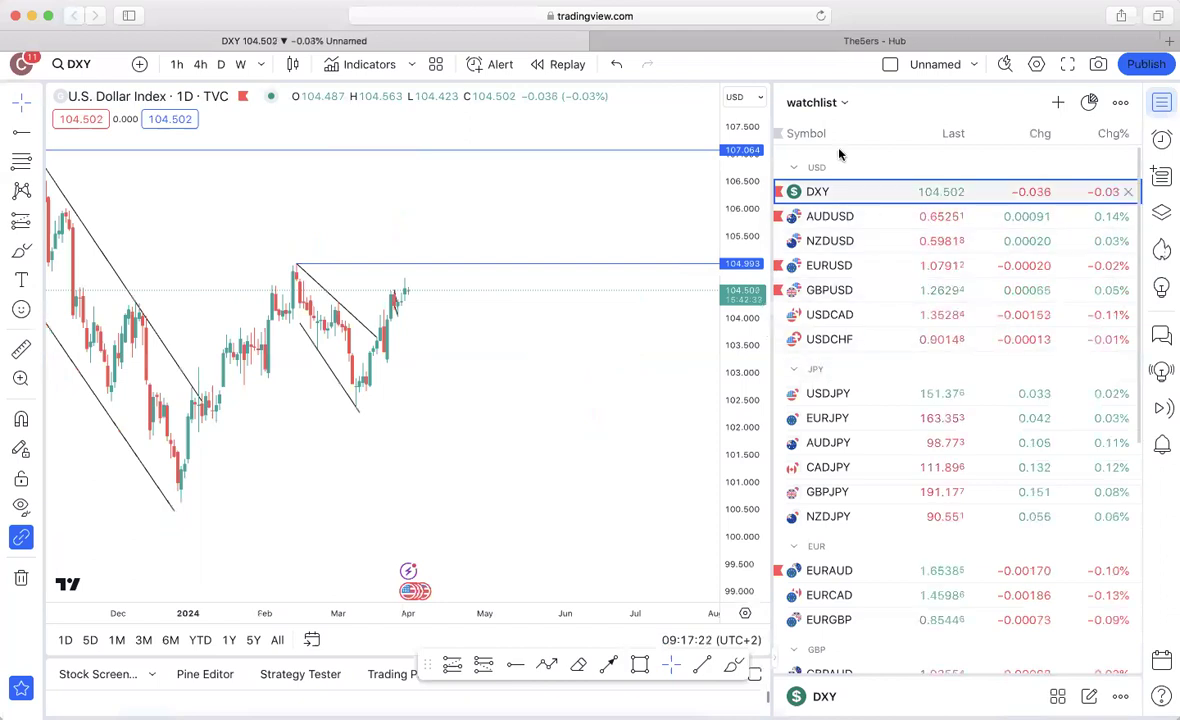
{"action": "left_click", "coordinate": [812, 102]}
{"action": "left_click", "coordinate": [820, 200]}
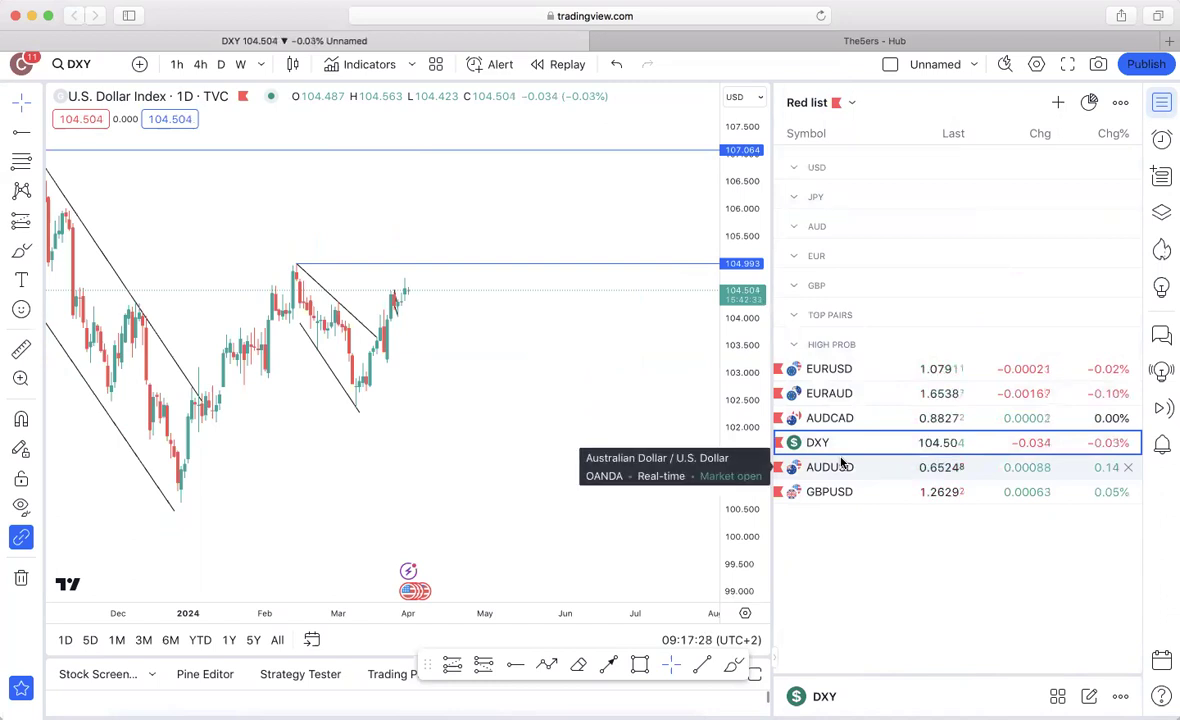
{"action": "left_click", "coordinate": [875, 370]}
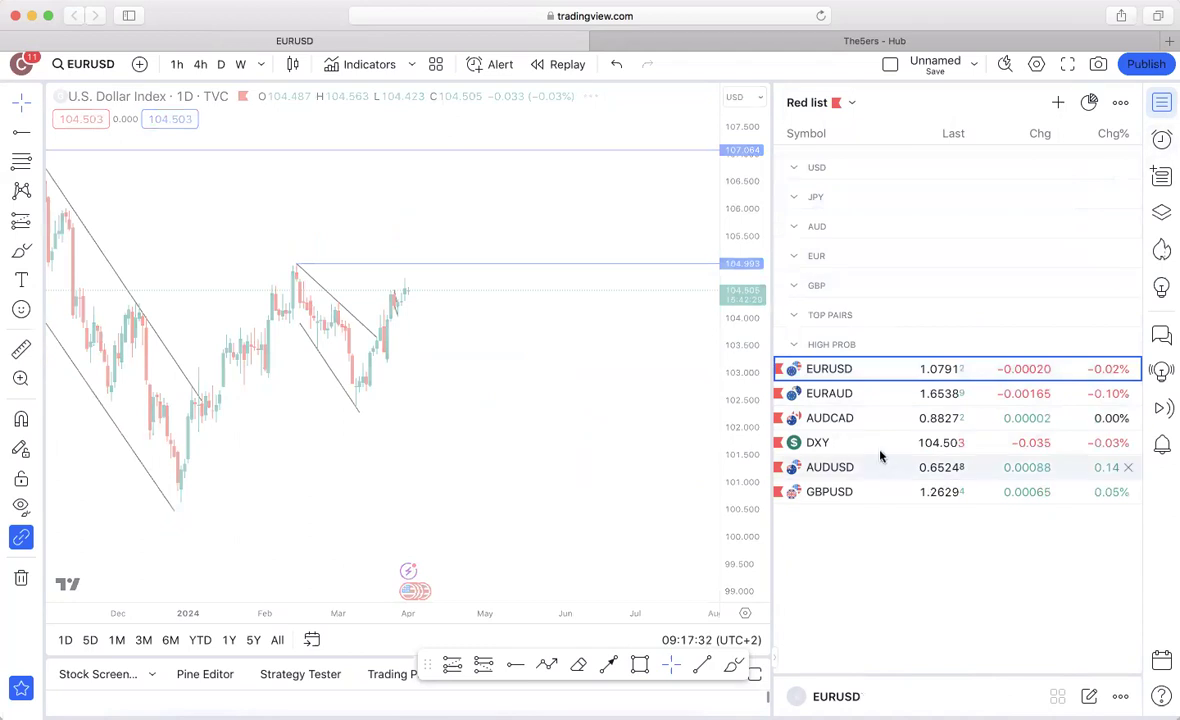
{"action": "left_click_drag", "start_coordinate": [880, 454], "coordinate": [893, 362]}
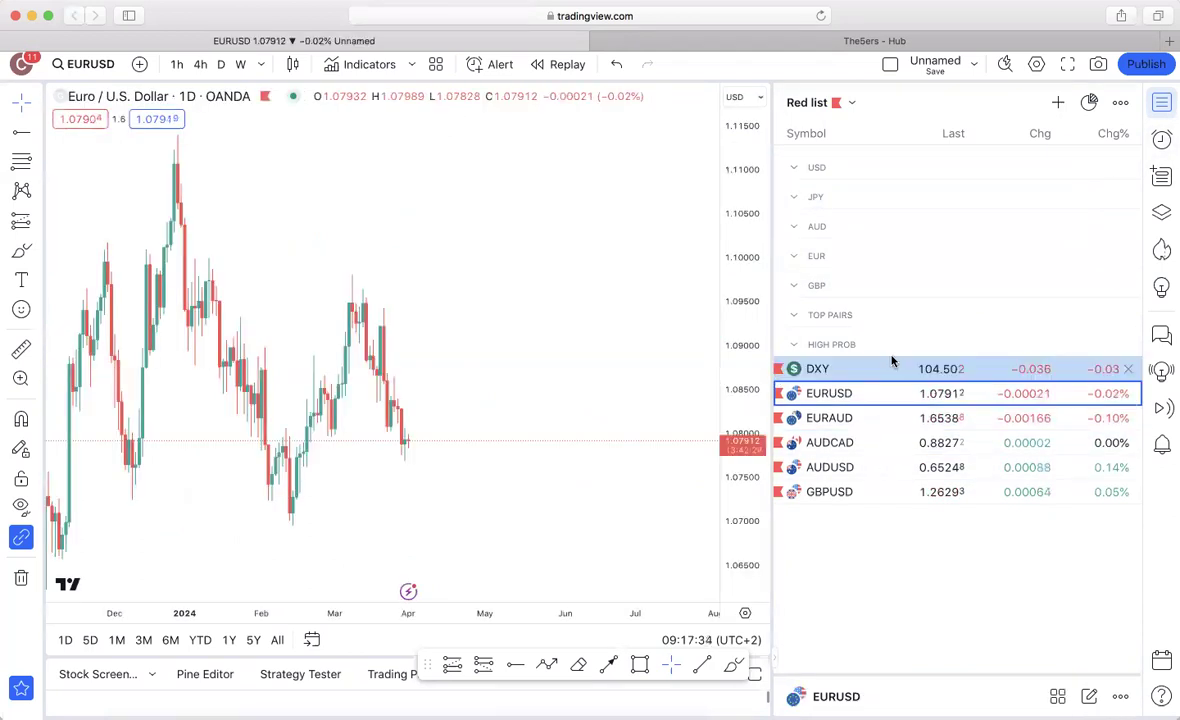
{"action": "left_click", "coordinate": [1164, 108]}
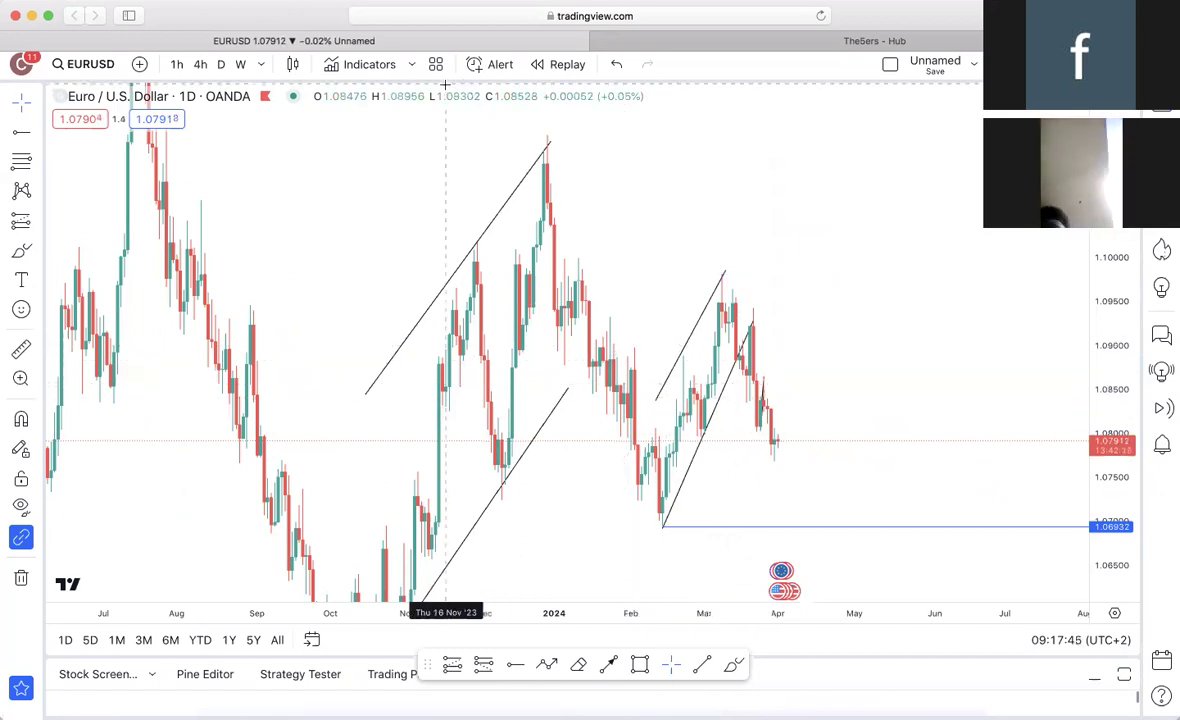
Load the DXY chart from the Red list and remove all existing drawings from it
{"action": "left_click", "coordinate": [1162, 106]}
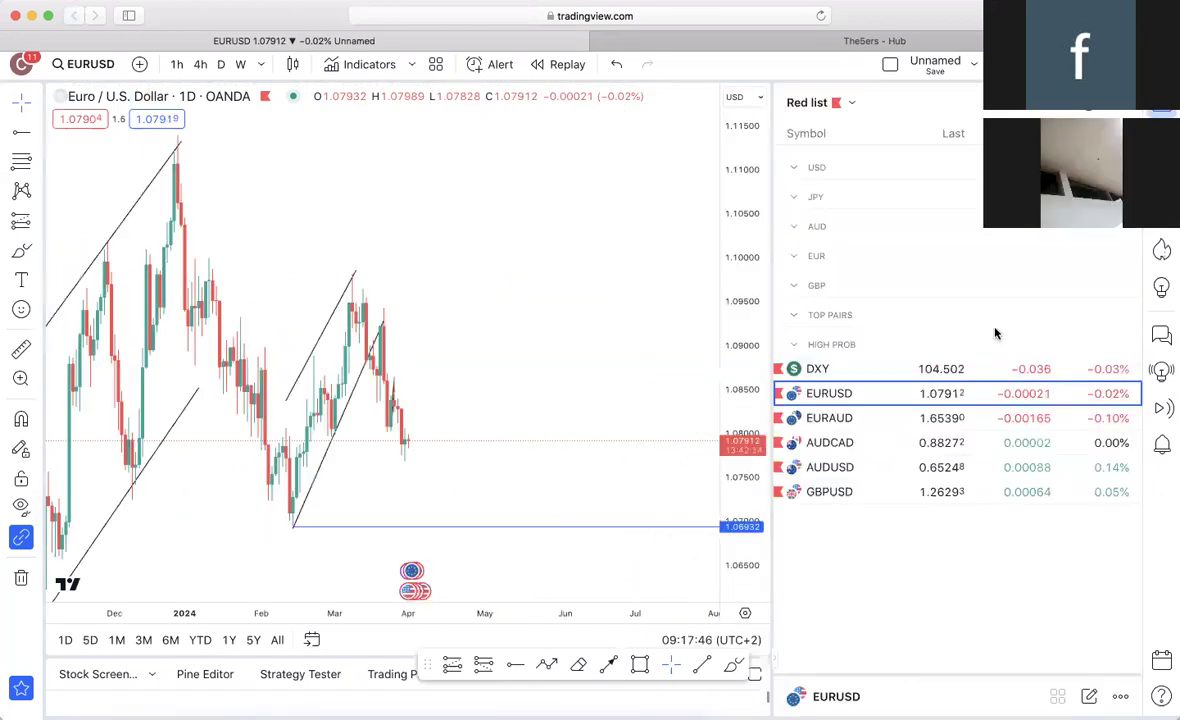
{"action": "left_click", "coordinate": [824, 369]}
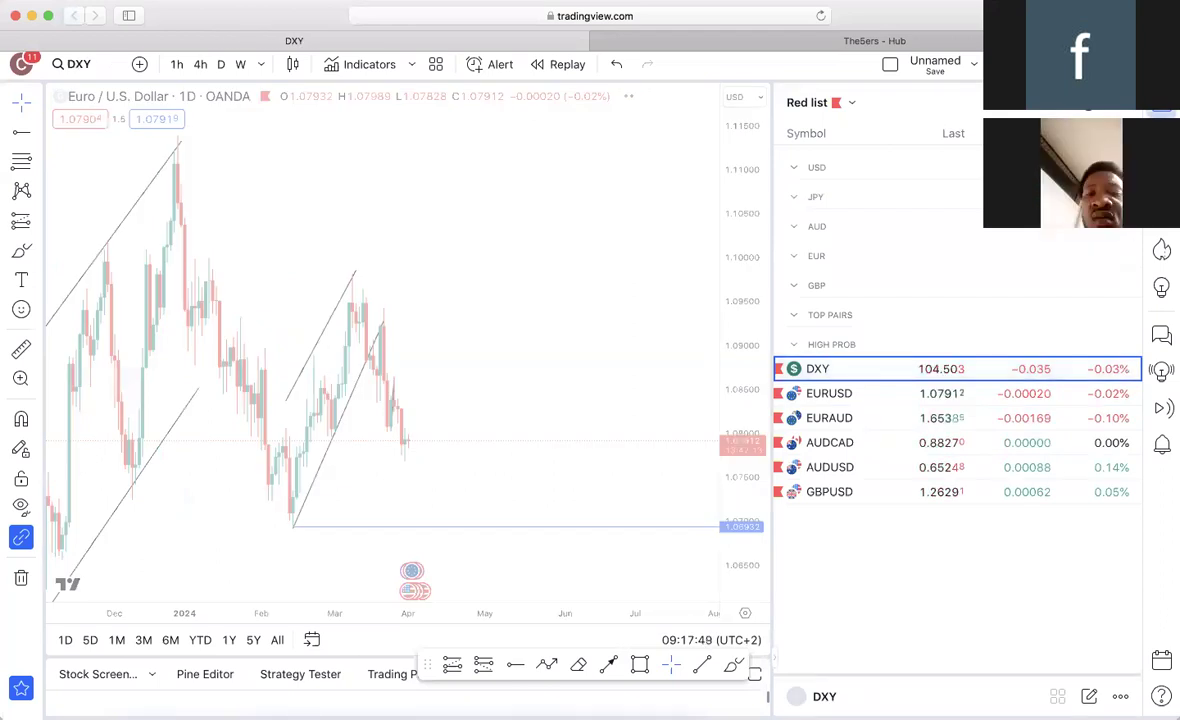
{"action": "left_click", "coordinate": [1162, 104]}
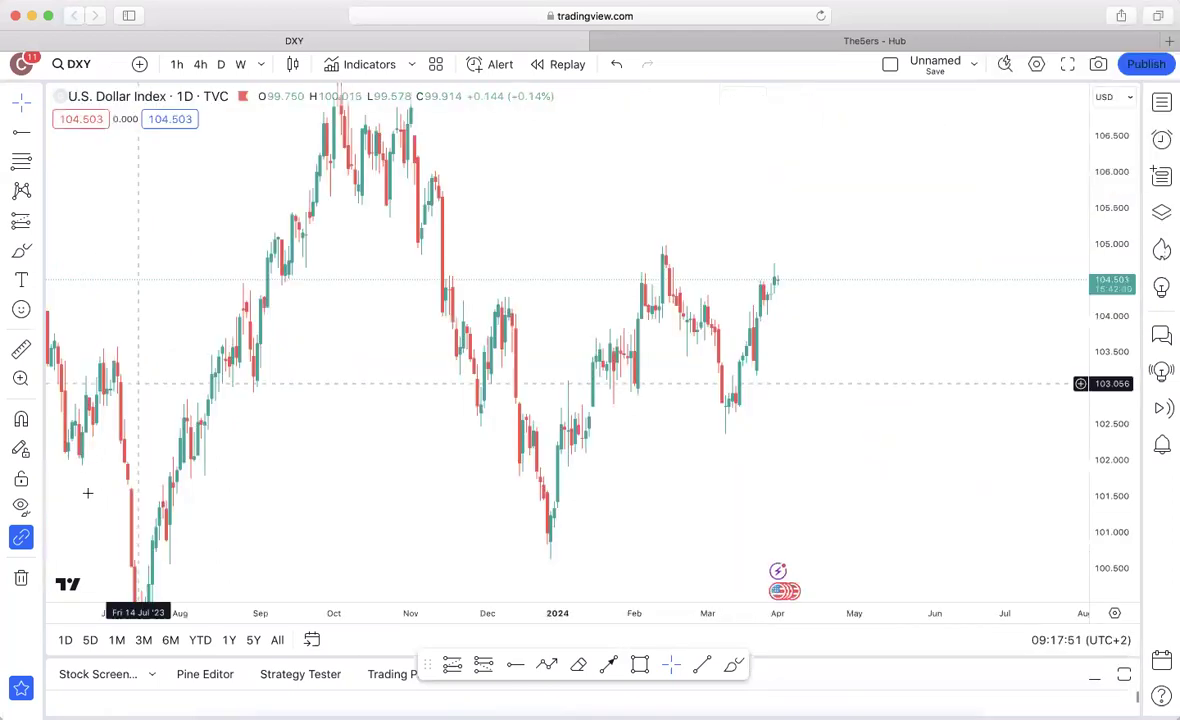
{"action": "left_click", "coordinate": [21, 577]}
{"action": "left_click", "coordinate": [115, 576]}
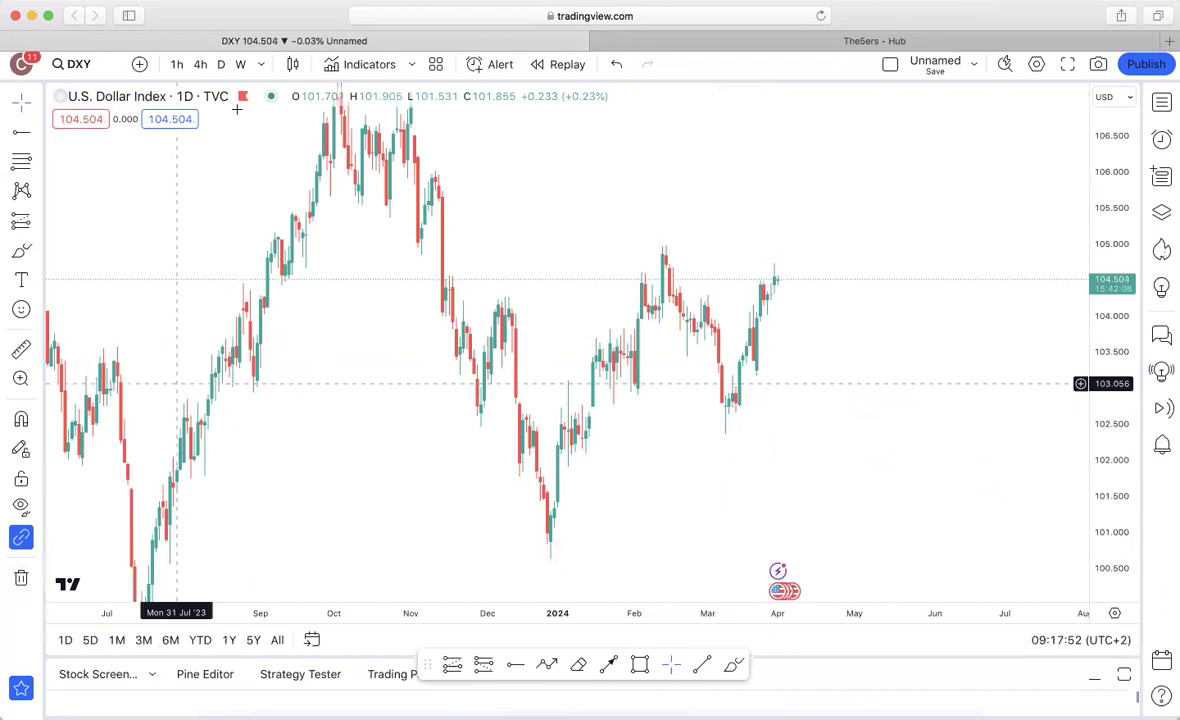
Switch DXY to the weekly timeframe and draw a trend line from the 30 Oct '23 high at about 107.12 to about 102.35 on 8 Jan '24
{"action": "left_click", "coordinate": [240, 64]}
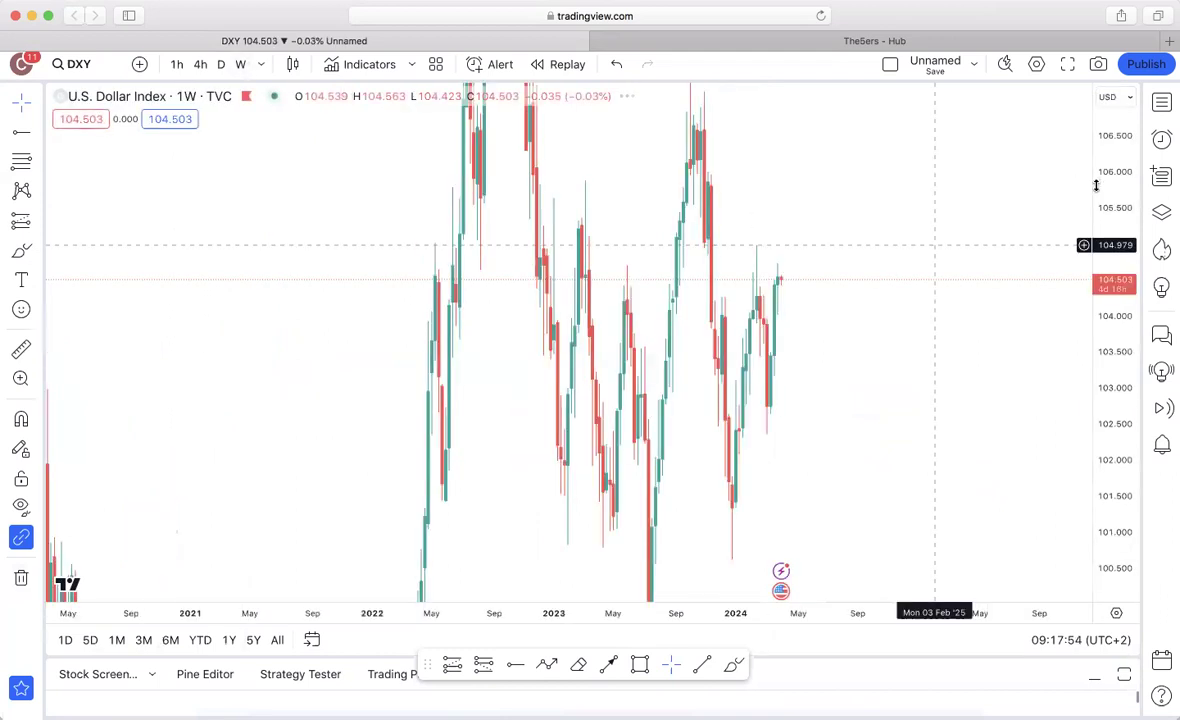
{"action": "left_click_drag", "start_coordinate": [1096, 185], "coordinate": [1048, 516]}
{"action": "left_click_drag", "start_coordinate": [990, 611], "coordinate": [917, 611]}
{"action": "left_click_drag", "start_coordinate": [756, 575], "coordinate": [980, 555]}
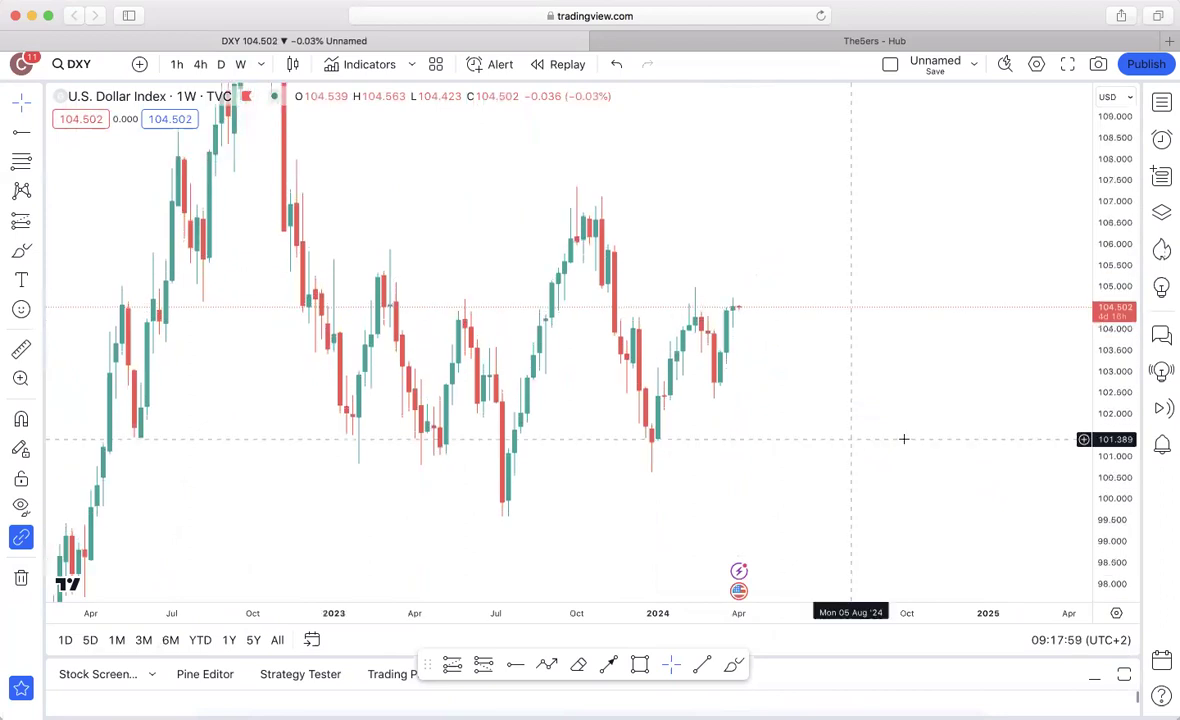
{"action": "left_click", "coordinate": [701, 665]}
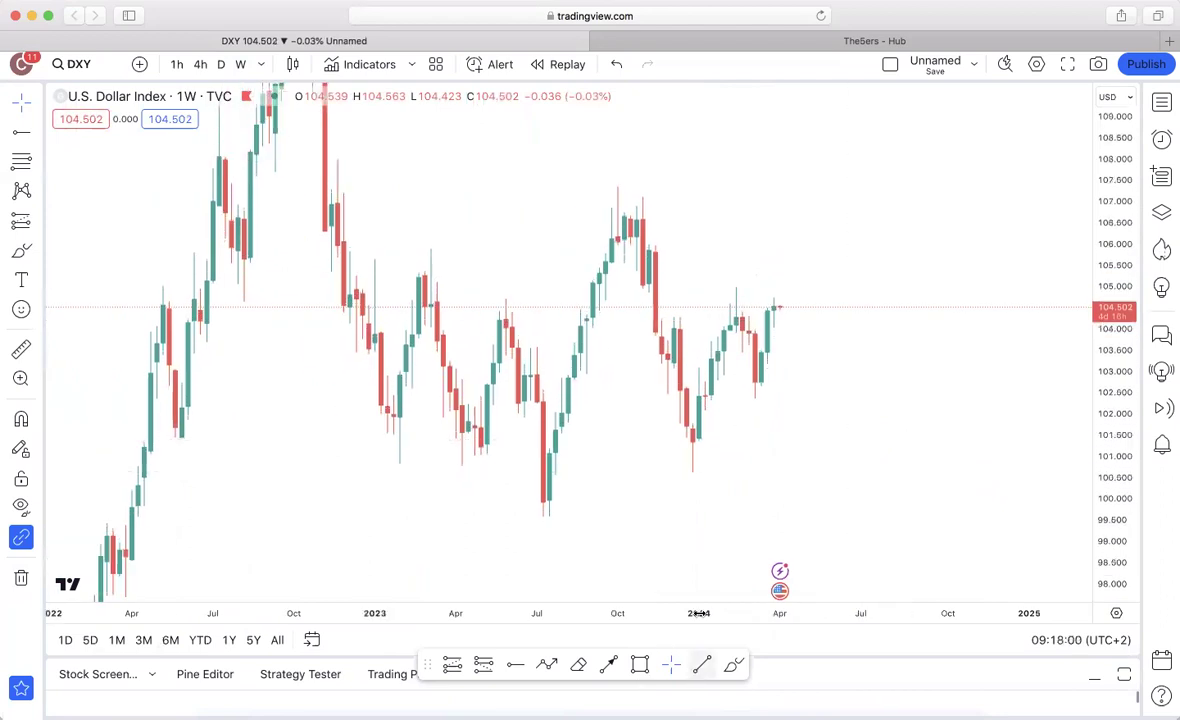
{"action": "left_click", "coordinate": [643, 196]}
{"action": "left_click", "coordinate": [705, 398]}
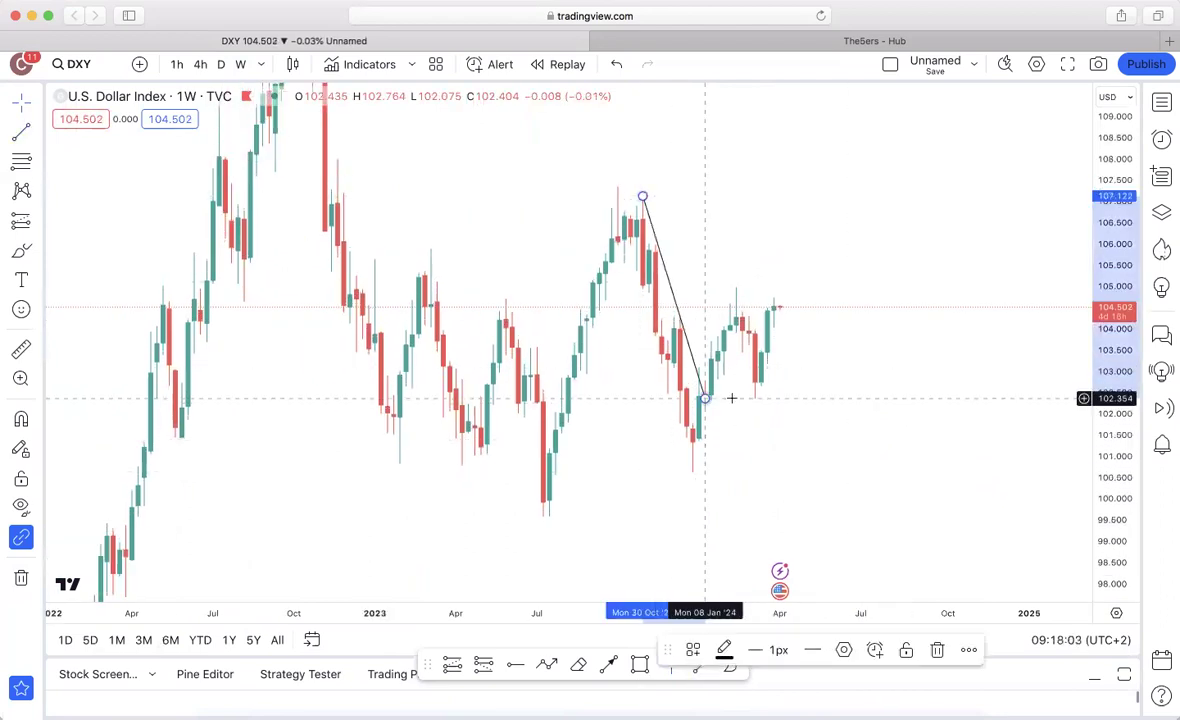
{"action": "left_click", "coordinate": [736, 429]}
Draw the lower channel line from about 104.65 on 16 Oct '23 to about 100.5, and a horizontal ray at 107.084 from the channel's high
{"action": "key", "text": "alt+t"}
{"action": "left_click", "coordinate": [630, 301]}
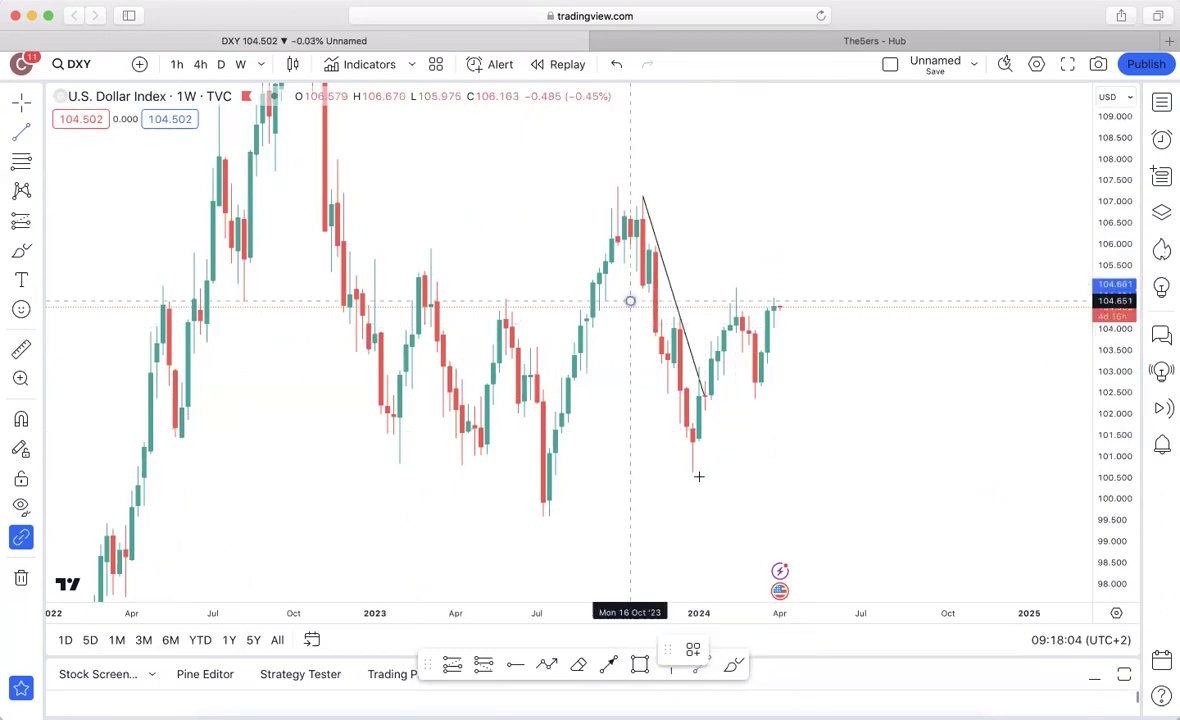
{"action": "left_click", "coordinate": [692, 478]}
{"action": "left_click", "coordinate": [745, 471]}
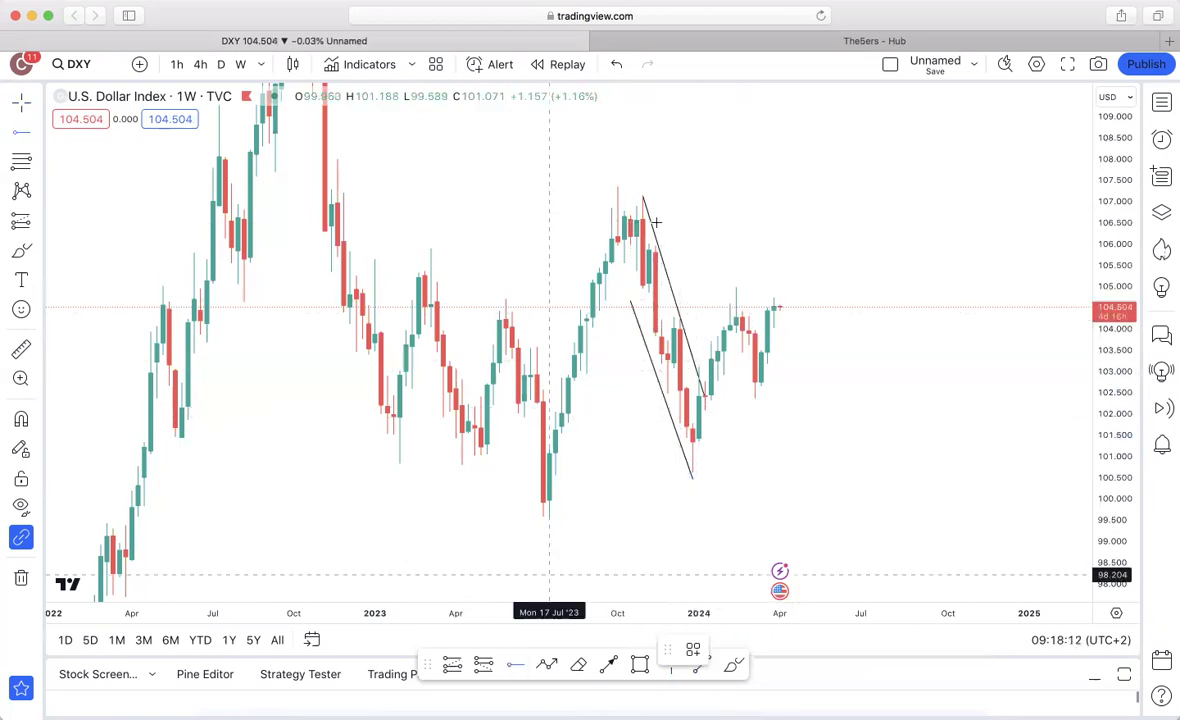
{"action": "key", "text": "alt+j"}
Draw a projection arrow from the current weekly price up to the 107.084 ray, and delete it
{"action": "left_click", "coordinate": [608, 665]}
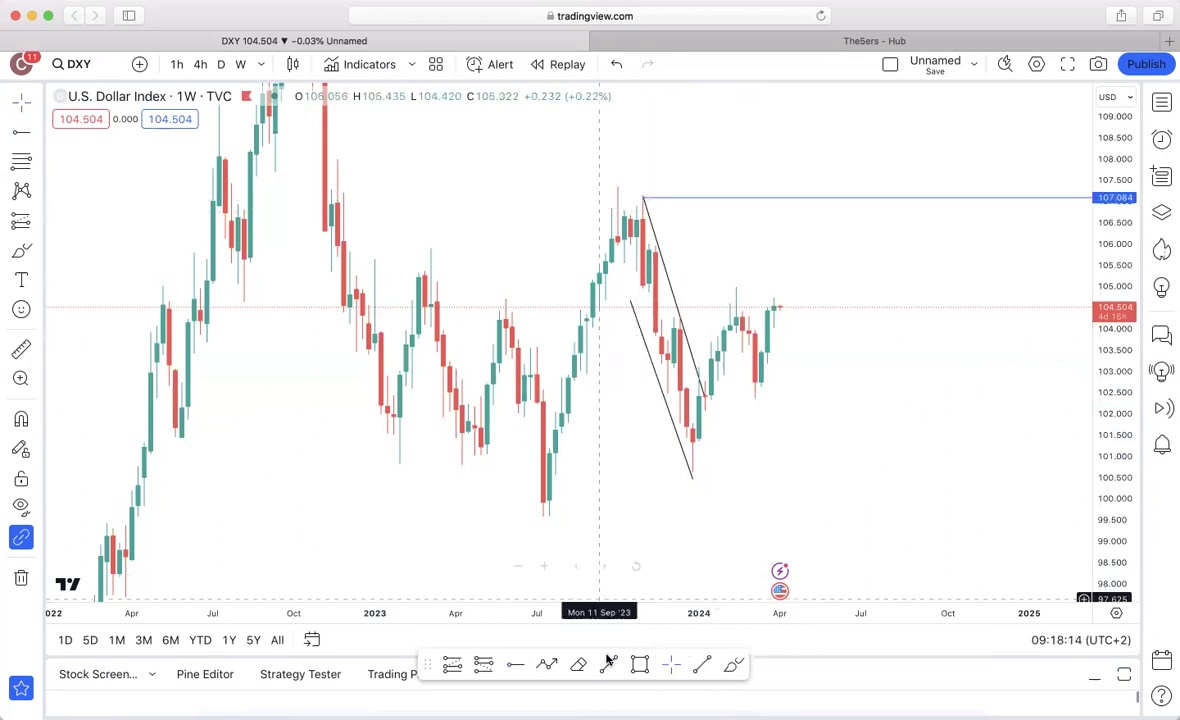
{"action": "left_click", "coordinate": [780, 304]}
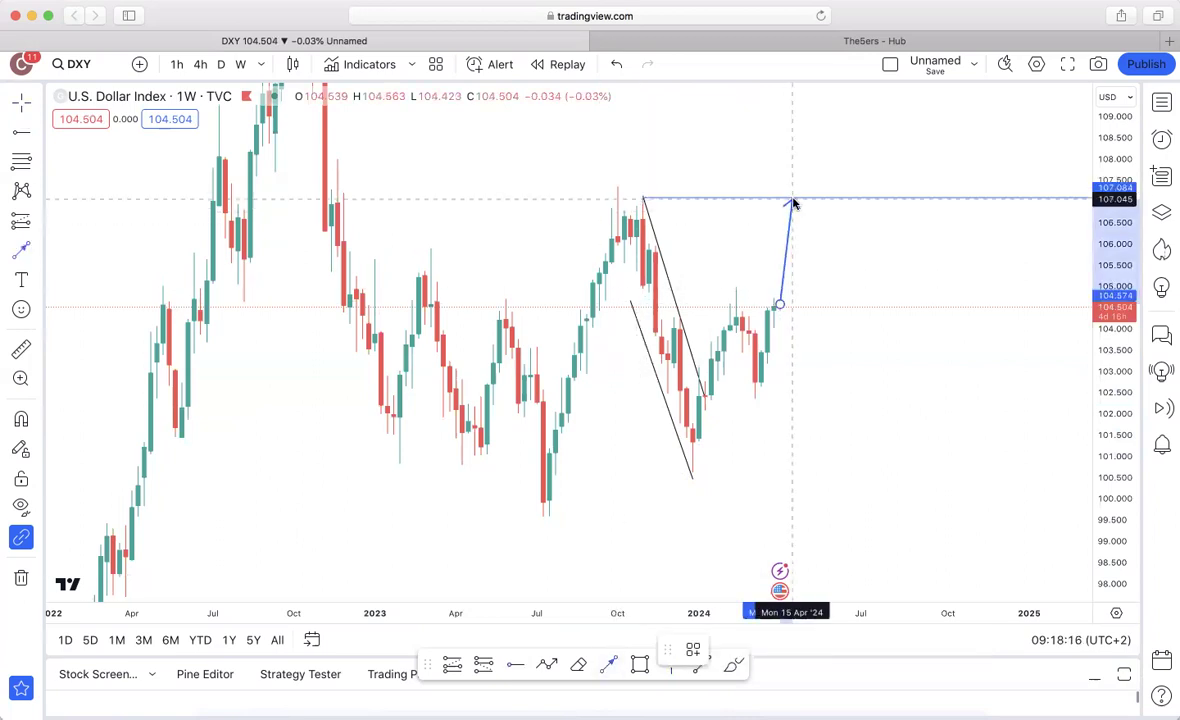
{"action": "left_click", "coordinate": [792, 200]}
{"action": "left_click", "coordinate": [938, 651]}
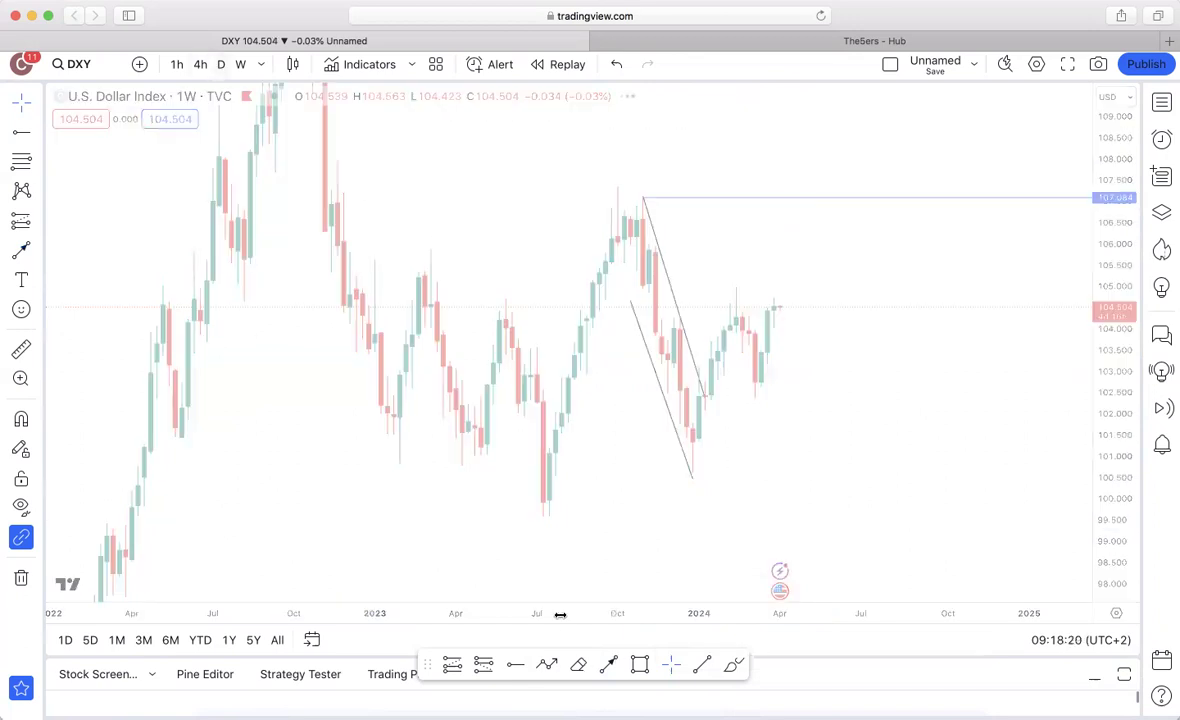
Switch to the daily timeframe and draw a trend line from the mid-February high at about 105.0 down to about 103.75 in mid-March
{"action": "scroll", "coordinate": [1110, 502], "scroll_direction": "down", "scroll_amount": 3}
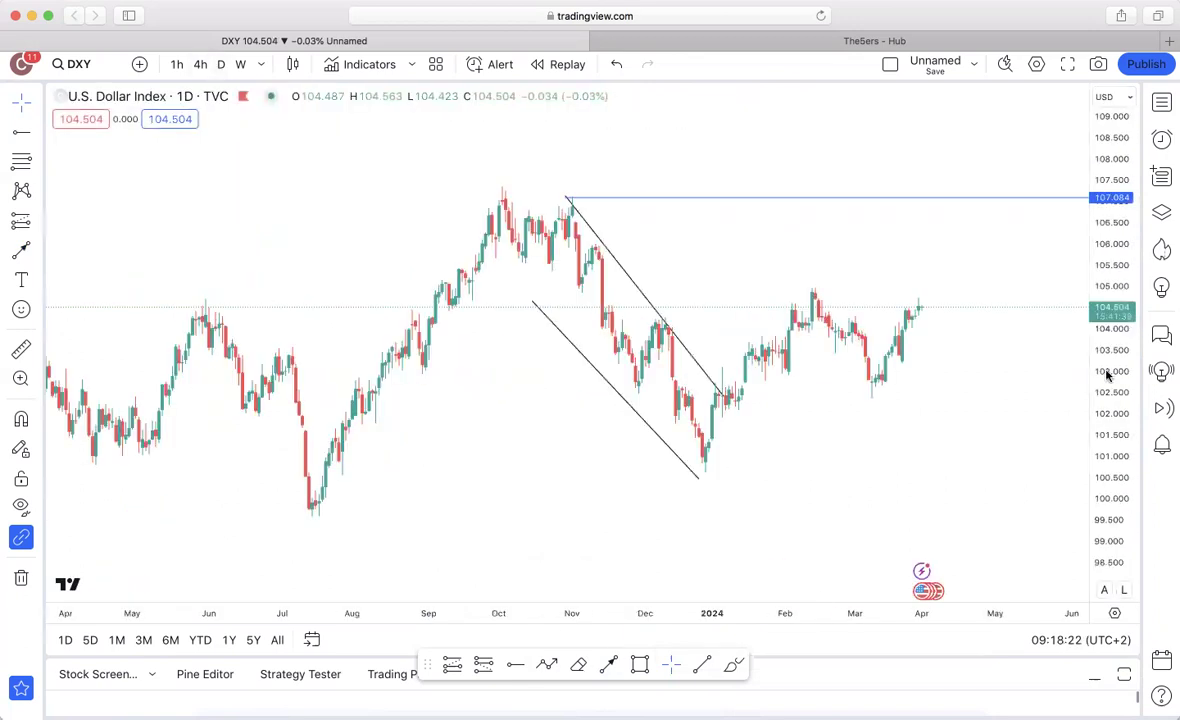
{"action": "left_click_drag", "start_coordinate": [1110, 502], "coordinate": [1106, 375]}
{"action": "left_click_drag", "start_coordinate": [989, 398], "coordinate": [820, 418]}
{"action": "left_click_drag", "start_coordinate": [800, 461], "coordinate": [674, 480]}
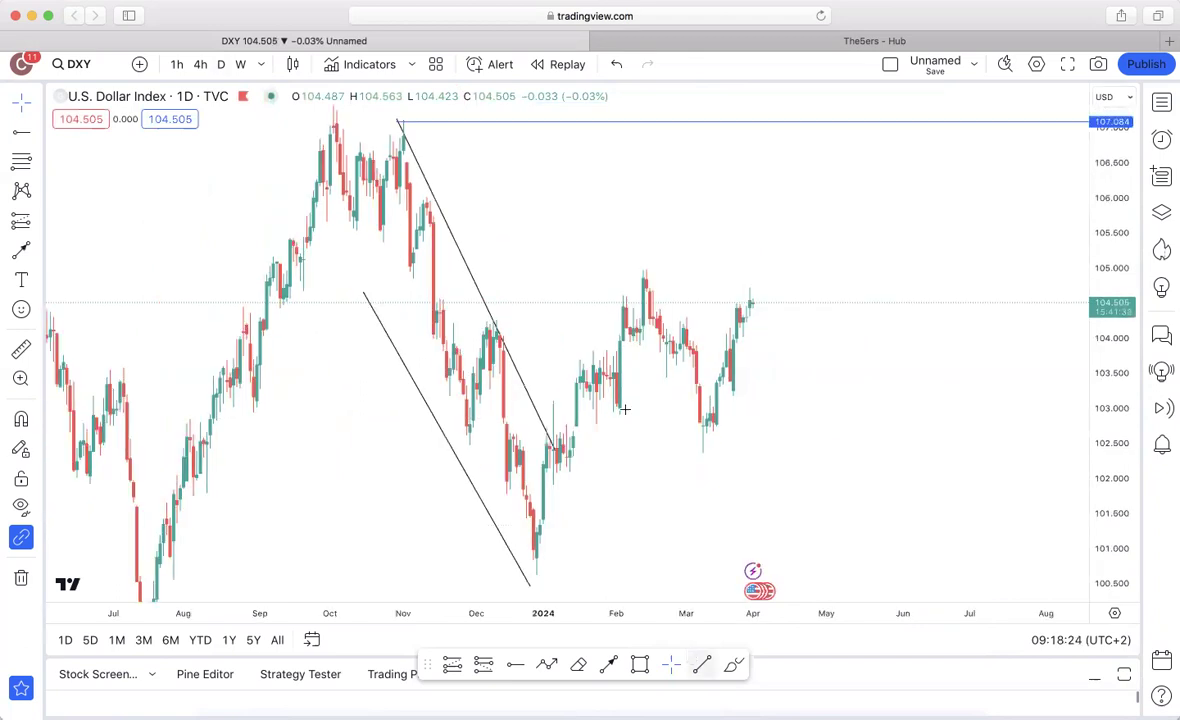
{"action": "key", "text": "alt+t"}
{"action": "left_click", "coordinate": [646, 268]}
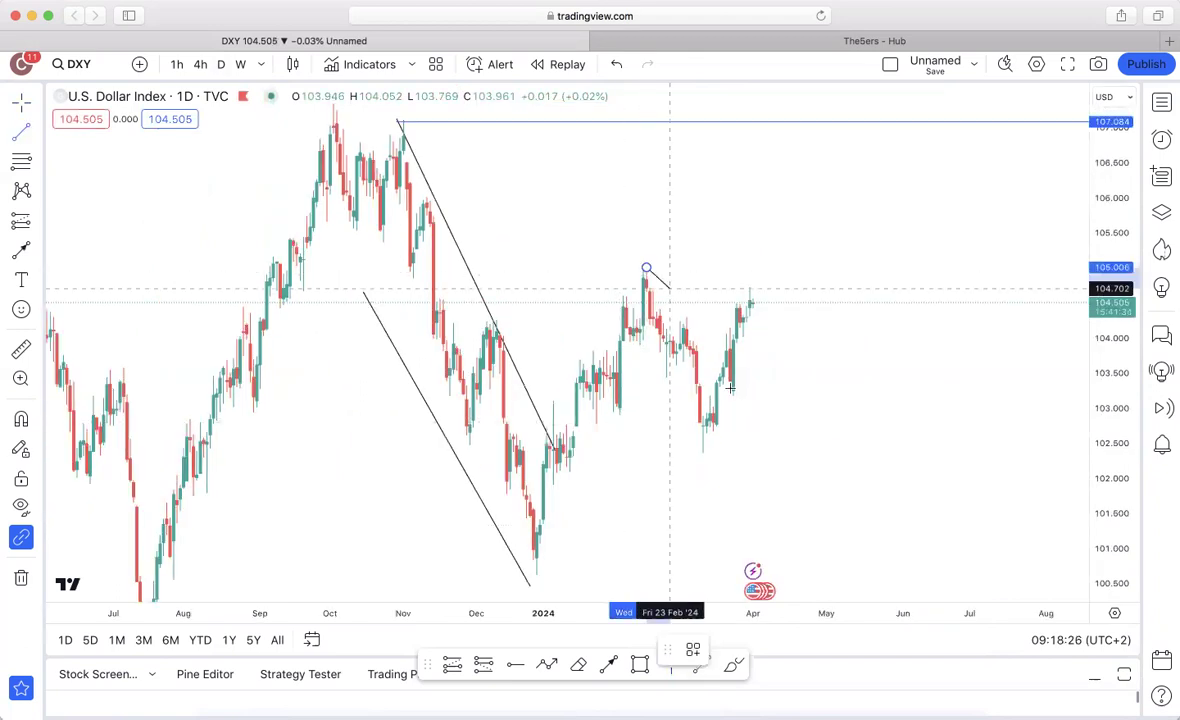
{"action": "left_click", "coordinate": [719, 355]}
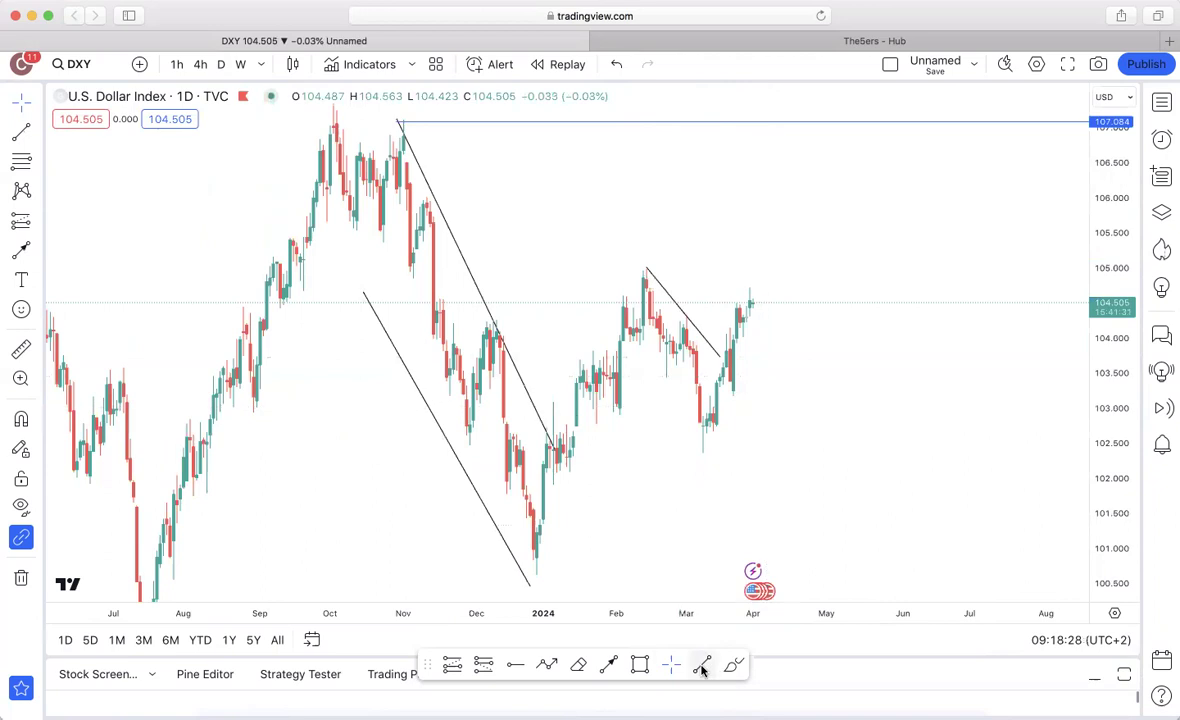
Draw a lower channel line fitted under the February–March pullback, and a horizontal ray at 104.948 from the February high
{"action": "key", "text": "alt+t"}
{"action": "left_click", "coordinate": [643, 345]}
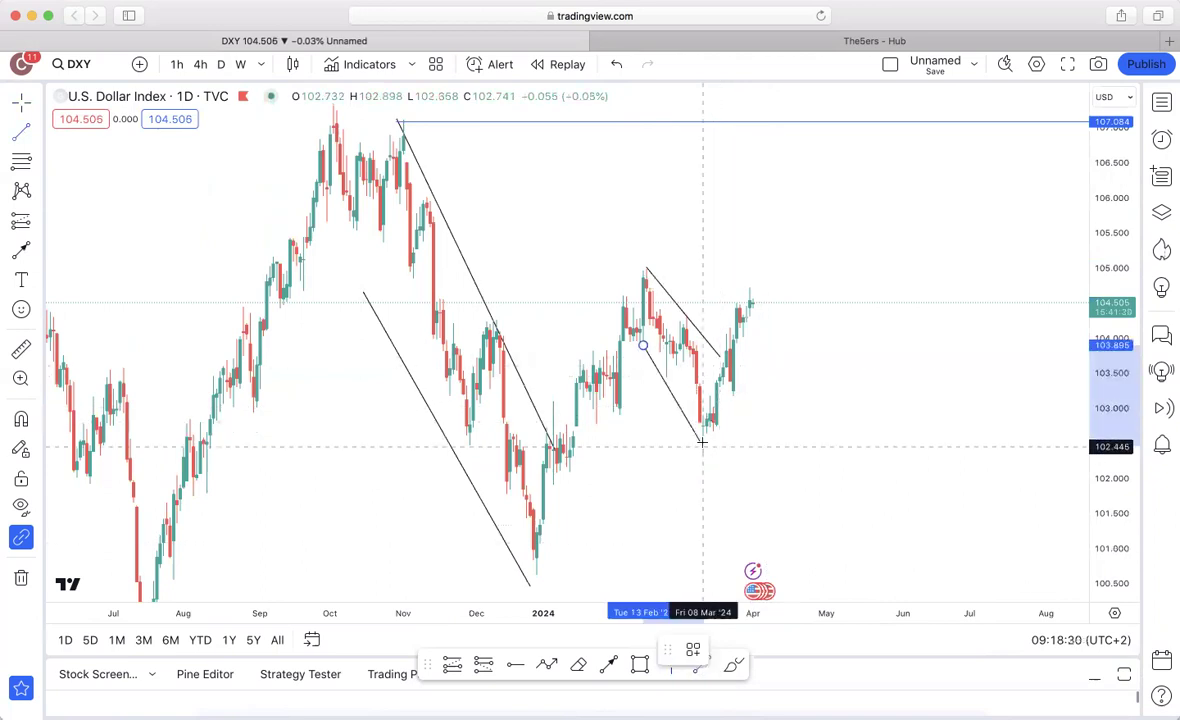
{"action": "left_click", "coordinate": [703, 441]}
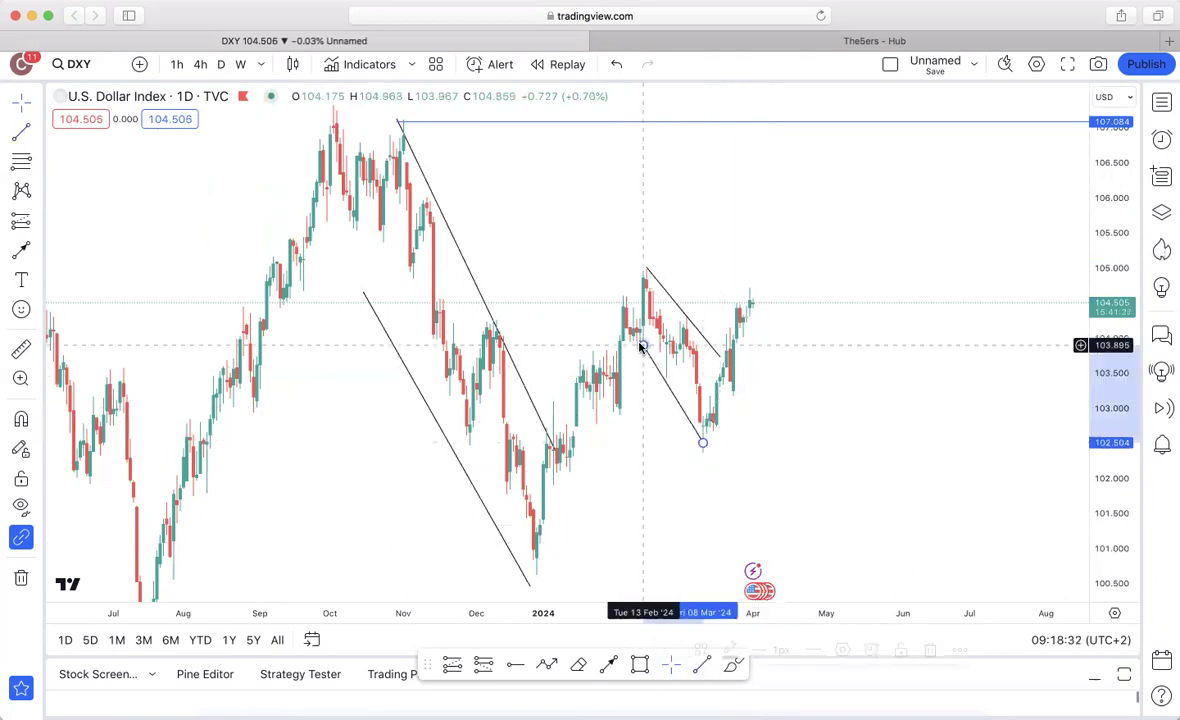
{"action": "left_click_drag", "start_coordinate": [701, 443], "coordinate": [703, 424]}
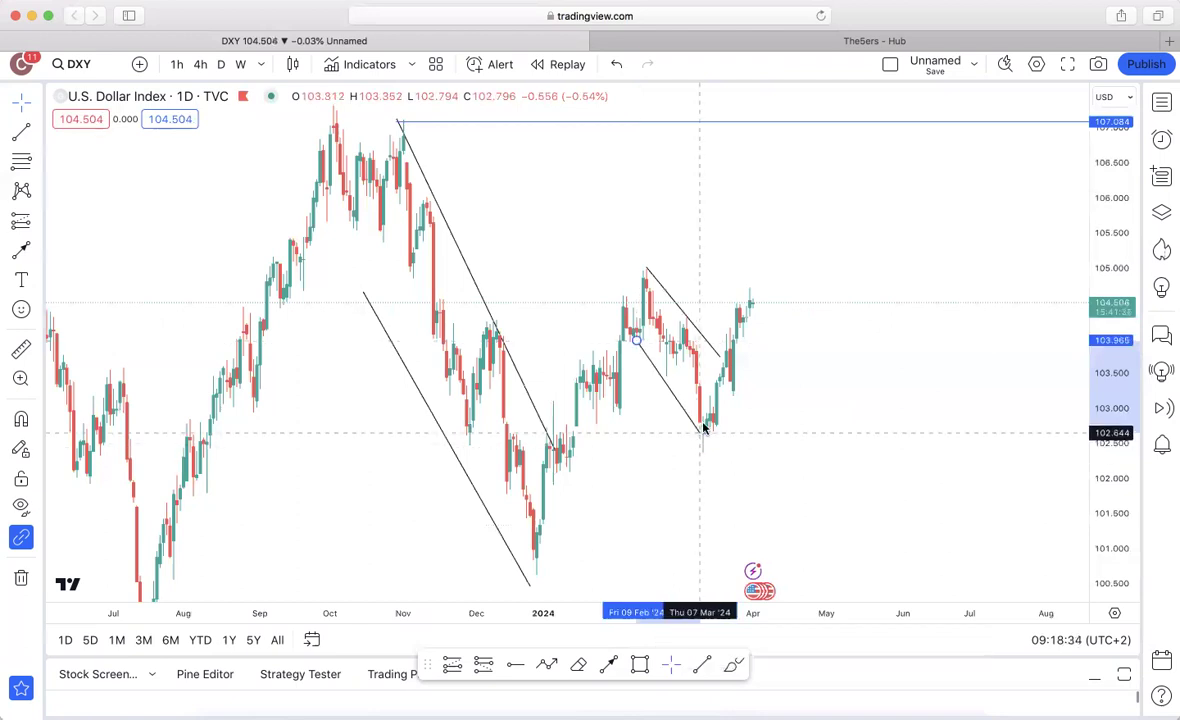
{"action": "left_click", "coordinate": [653, 378]}
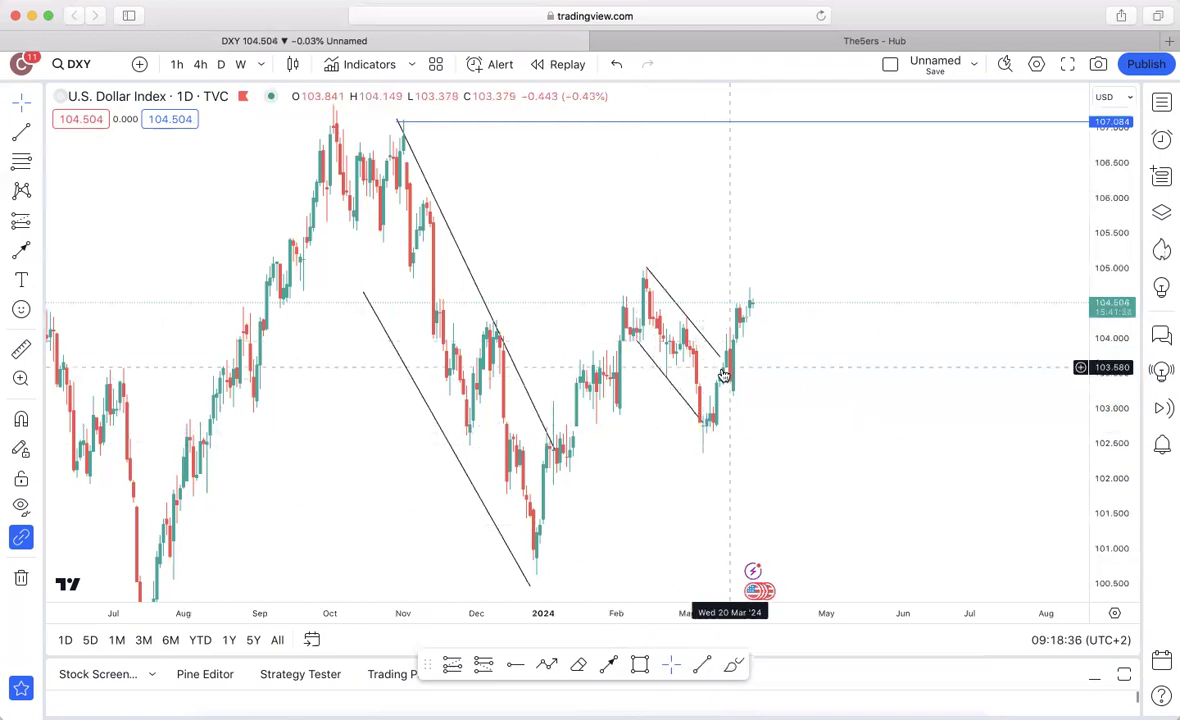
{"action": "key", "text": "alt+j"}
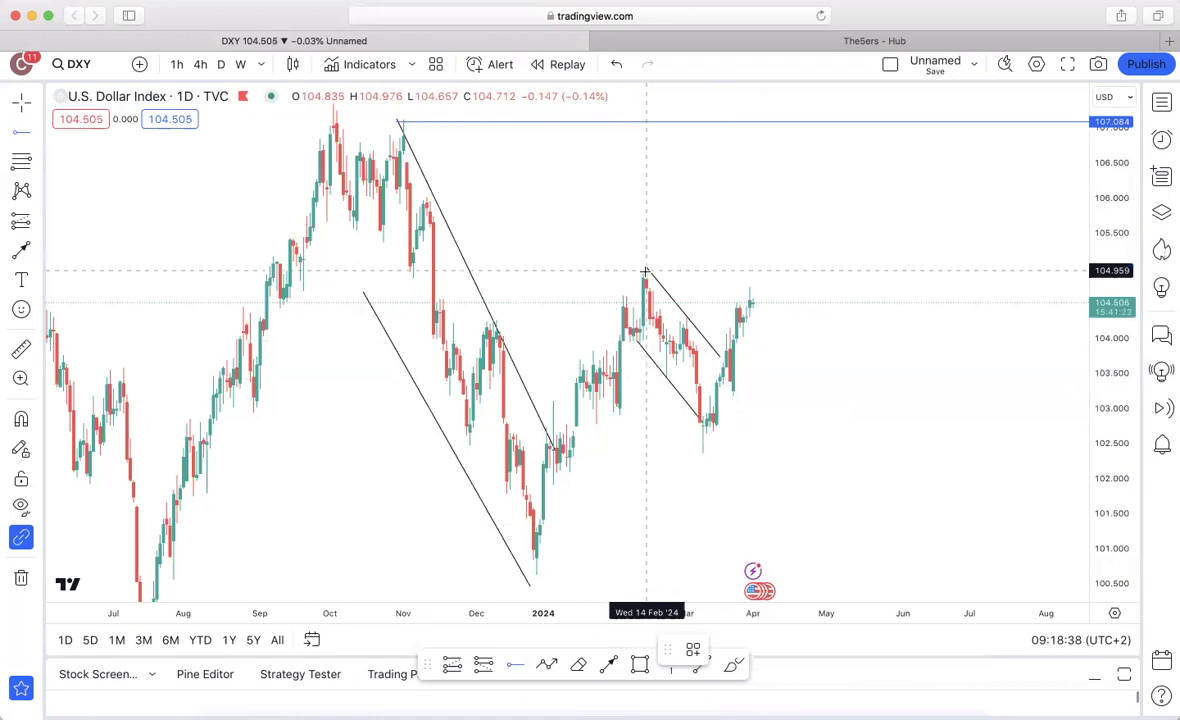
{"action": "left_click", "coordinate": [645, 270]}
Draw a projection arrow from the current daily price up to the 104.948 ray, and delete it
{"action": "left_click", "coordinate": [609, 664]}
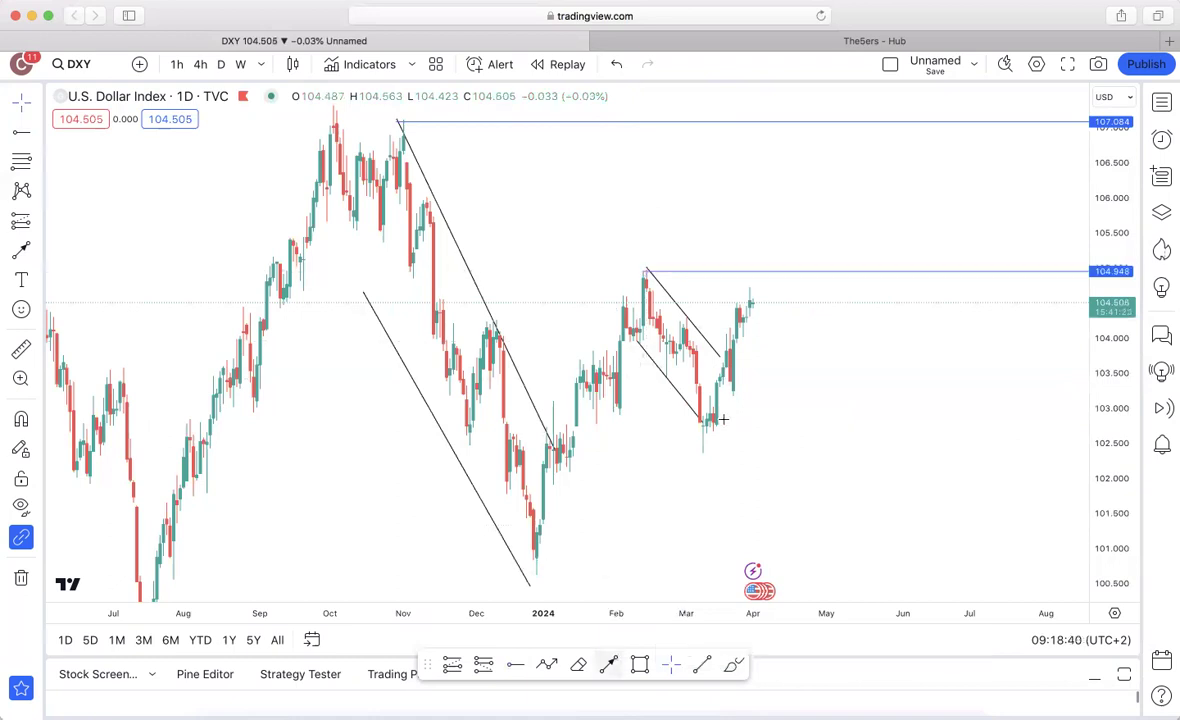
{"action": "left_click", "coordinate": [753, 303]}
{"action": "left_click", "coordinate": [754, 271]}
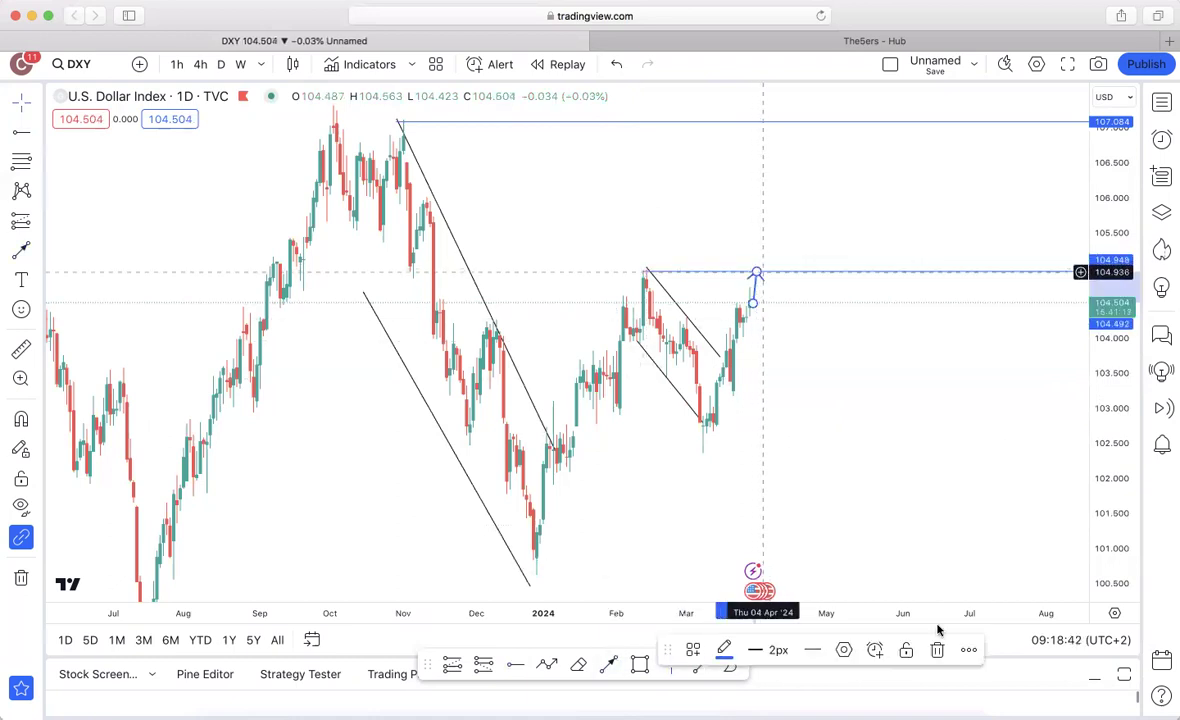
{"action": "left_click", "coordinate": [935, 646]}
Switch to the 4-hour timeframe and draw a trend line over the late-March pullback from about 104.50 to 104.16
{"action": "left_click", "coordinate": [201, 68]}
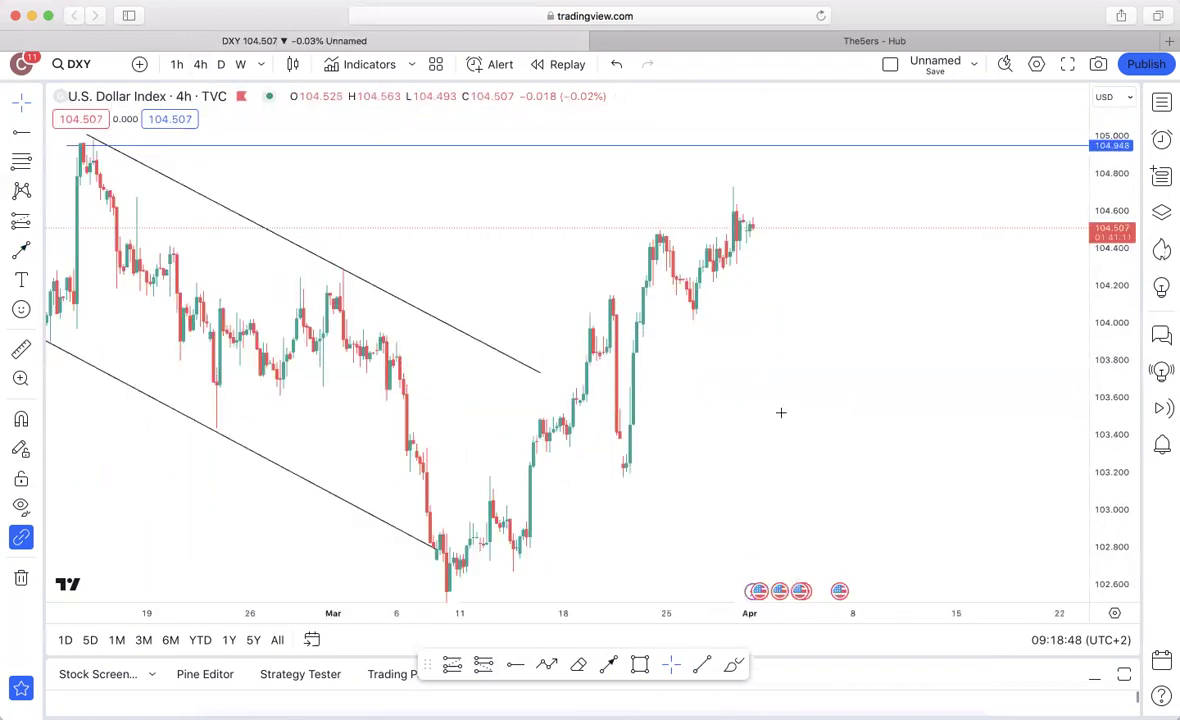
{"action": "key", "text": "alt+t"}
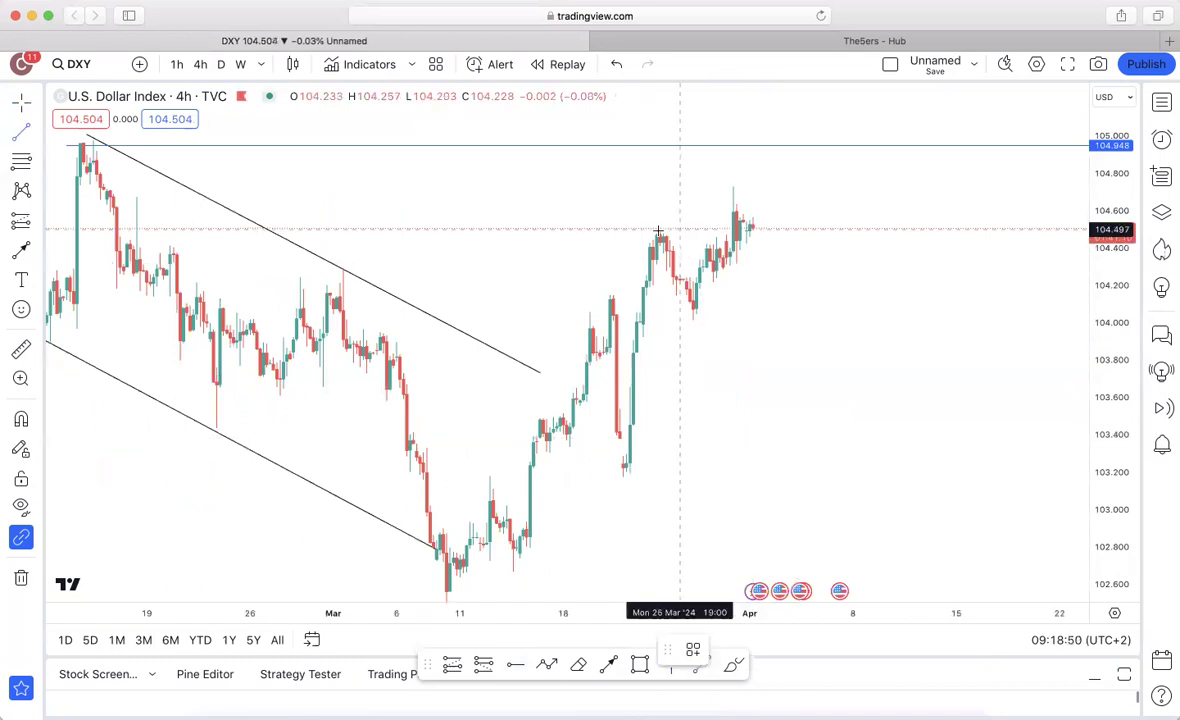
{"action": "left_click", "coordinate": [663, 231]}
{"action": "left_click", "coordinate": [693, 287]}
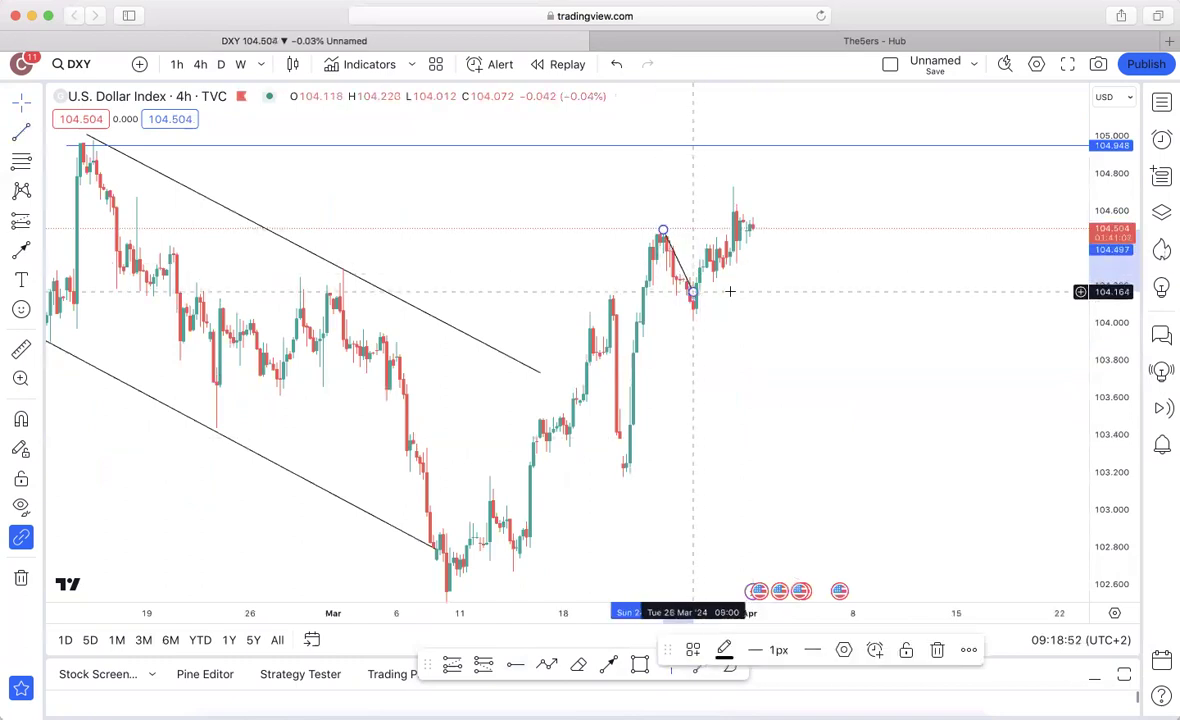
Draw the lower channel line under the late-March pullback from about 104.2 to about 104.0
{"action": "left_click", "coordinate": [705, 666]}
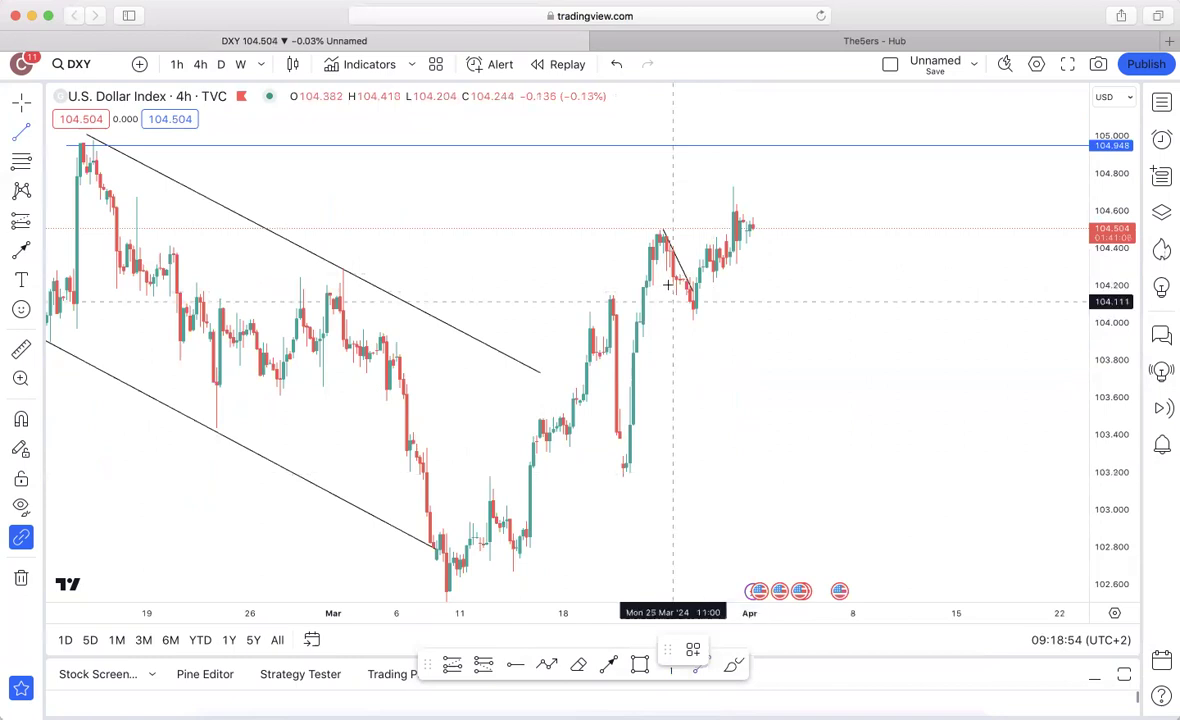
{"action": "left_click", "coordinate": [670, 284]}
{"action": "left_click", "coordinate": [693, 321]}
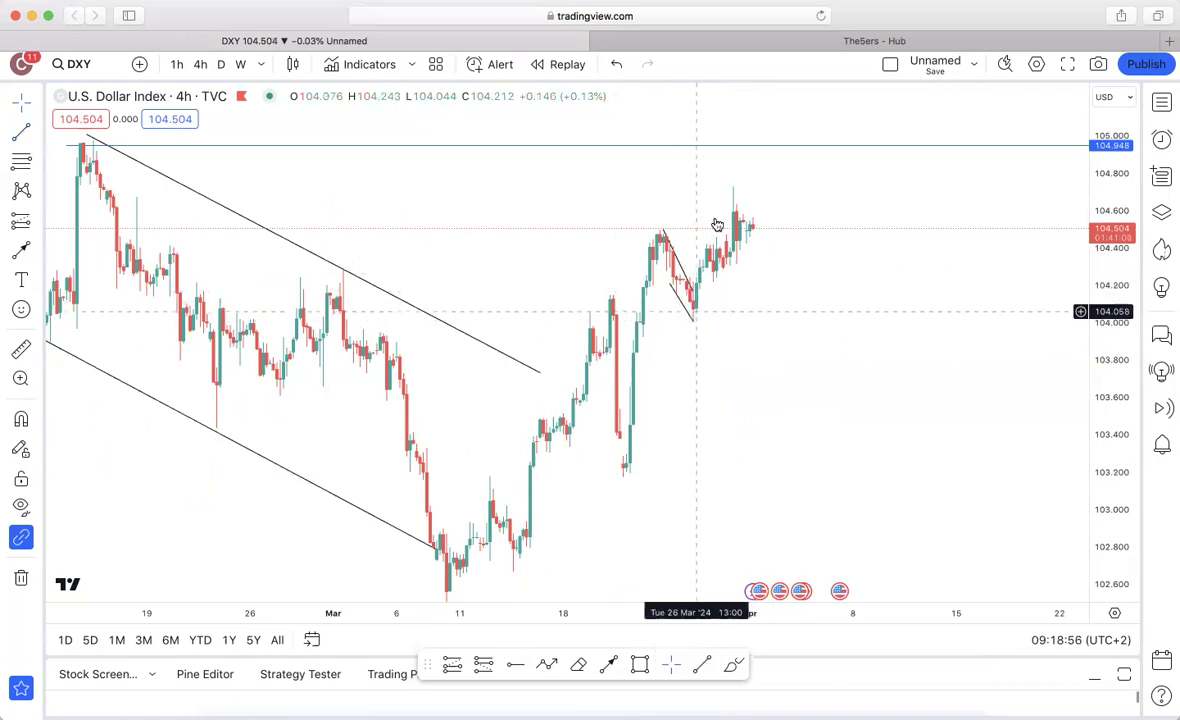
Switch DXY to the 1-hour timeframe, framed on the latest price action
{"action": "left_click", "coordinate": [184, 65]}
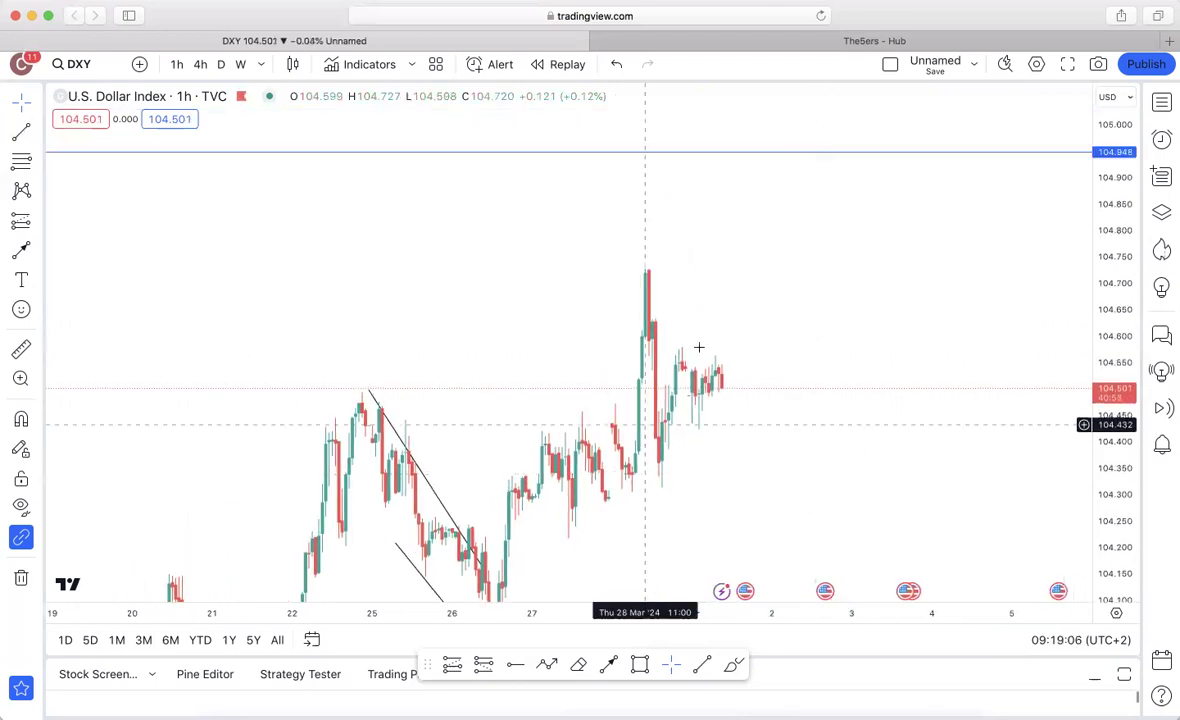
Brush a W-shaped projection from the current hourly price up to the 104.948 ray, and mark the recent range's upper and lower edges
{"action": "left_click", "coordinate": [734, 665]}
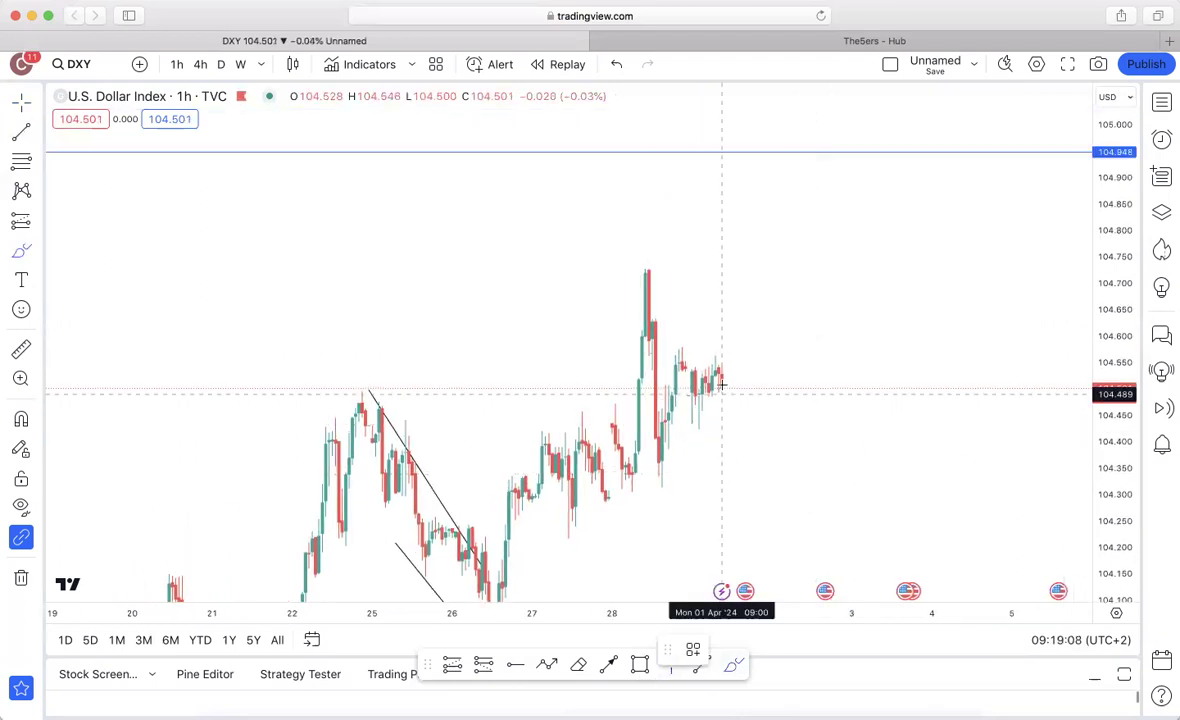
{"action": "mouse_move", "coordinate": [720, 392]}
{"action": "left_mouse_down"}
{"action": "mouse_move", "coordinate": [727, 429]}
{"action": "mouse_move", "coordinate": [748, 429]}
{"action": "mouse_move", "coordinate": [781, 153]}
{"action": "left_mouse_up"}
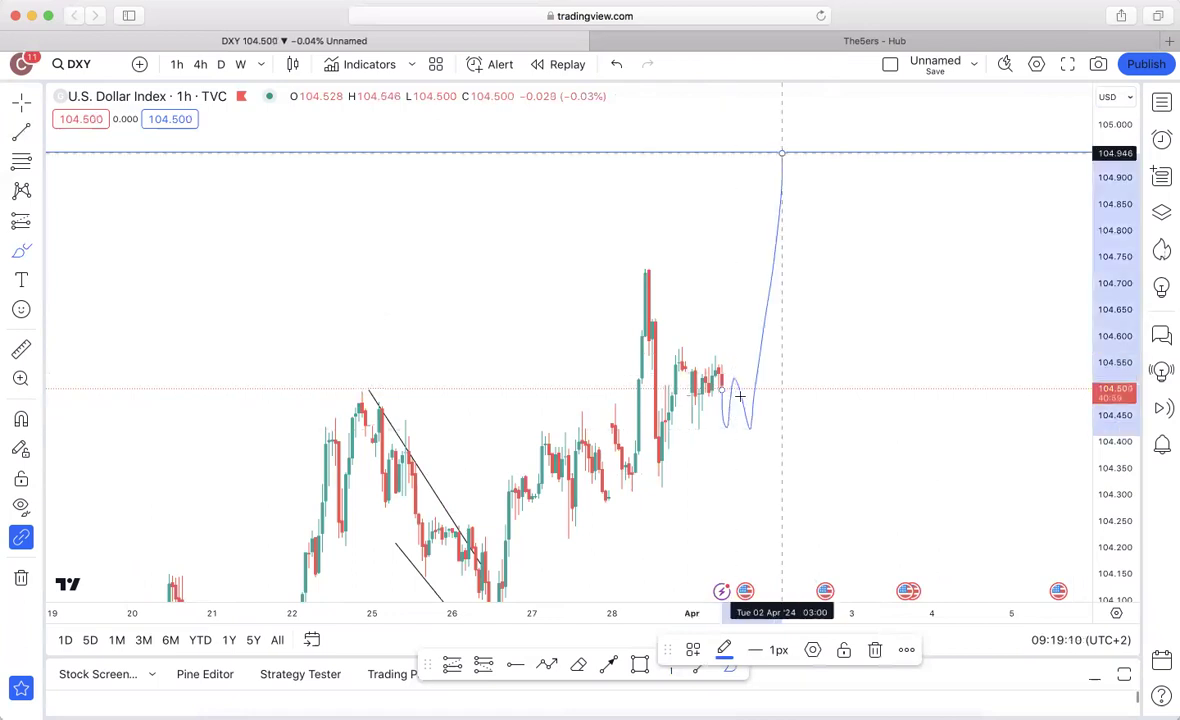
{"action": "left_click_drag", "start_coordinate": [683, 350], "coordinate": [746, 362]}
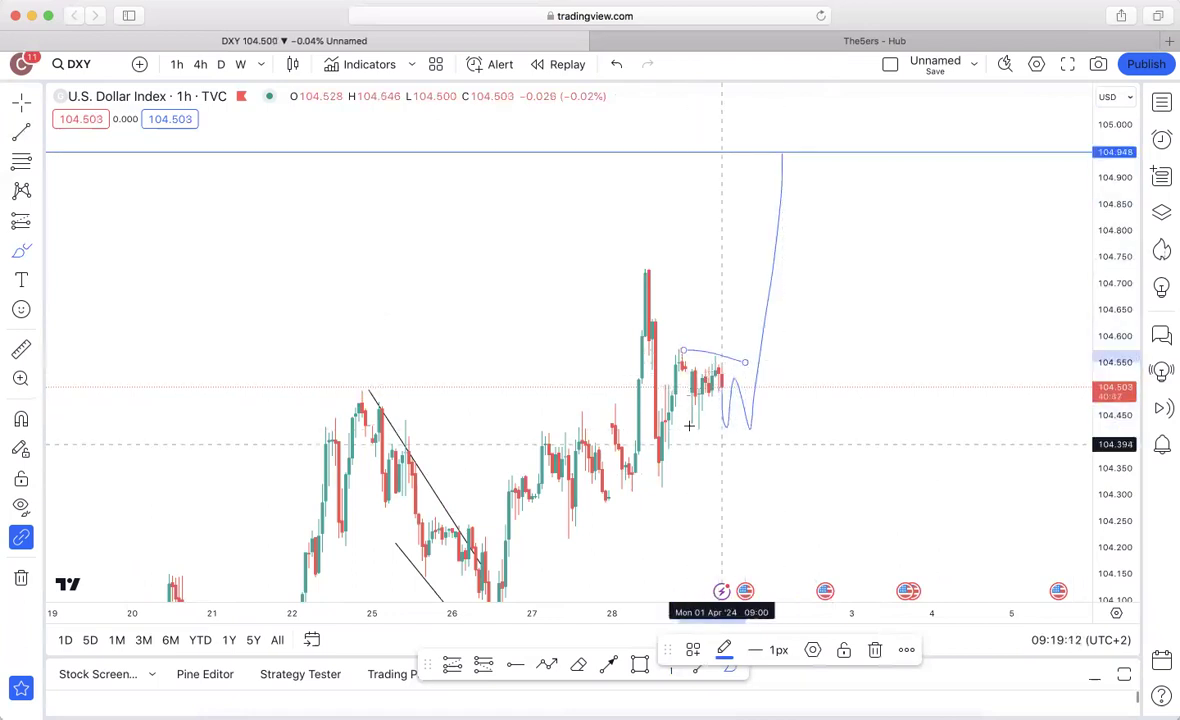
{"action": "left_click_drag", "start_coordinate": [692, 426], "coordinate": [762, 427]}
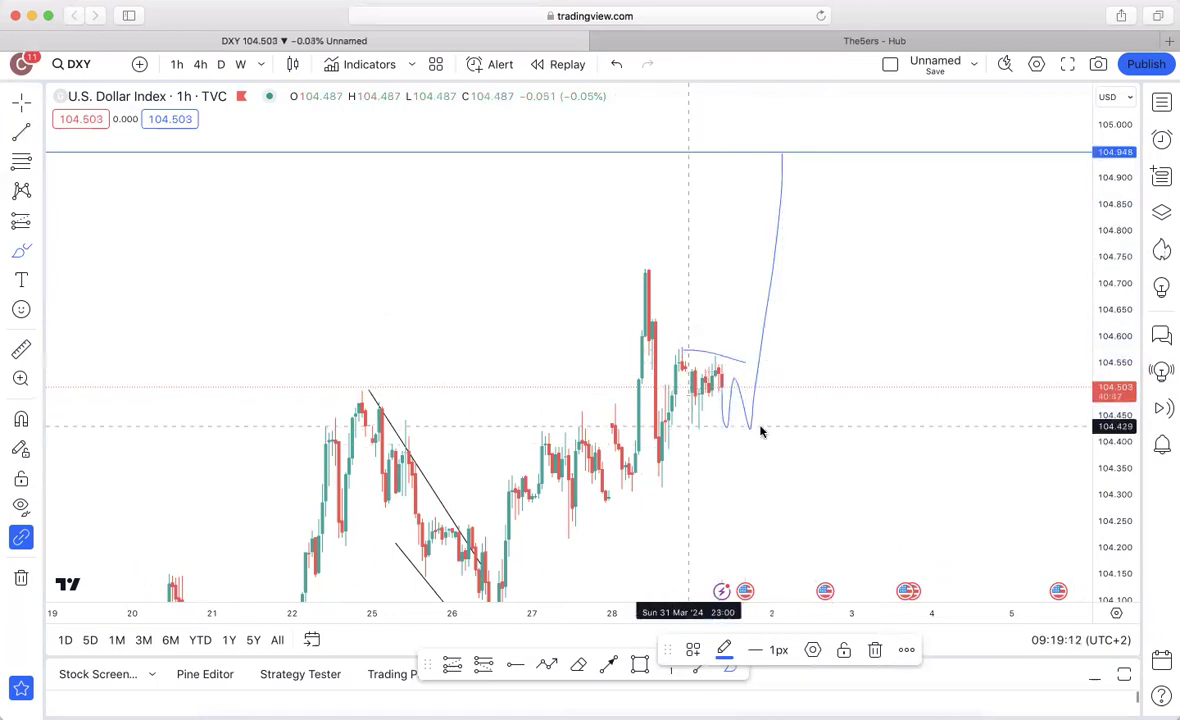
{"action": "left_click", "coordinate": [671, 665]}
{"action": "scroll", "coordinate": [843, 607], "scroll_direction": "down", "scroll_amount": 5}
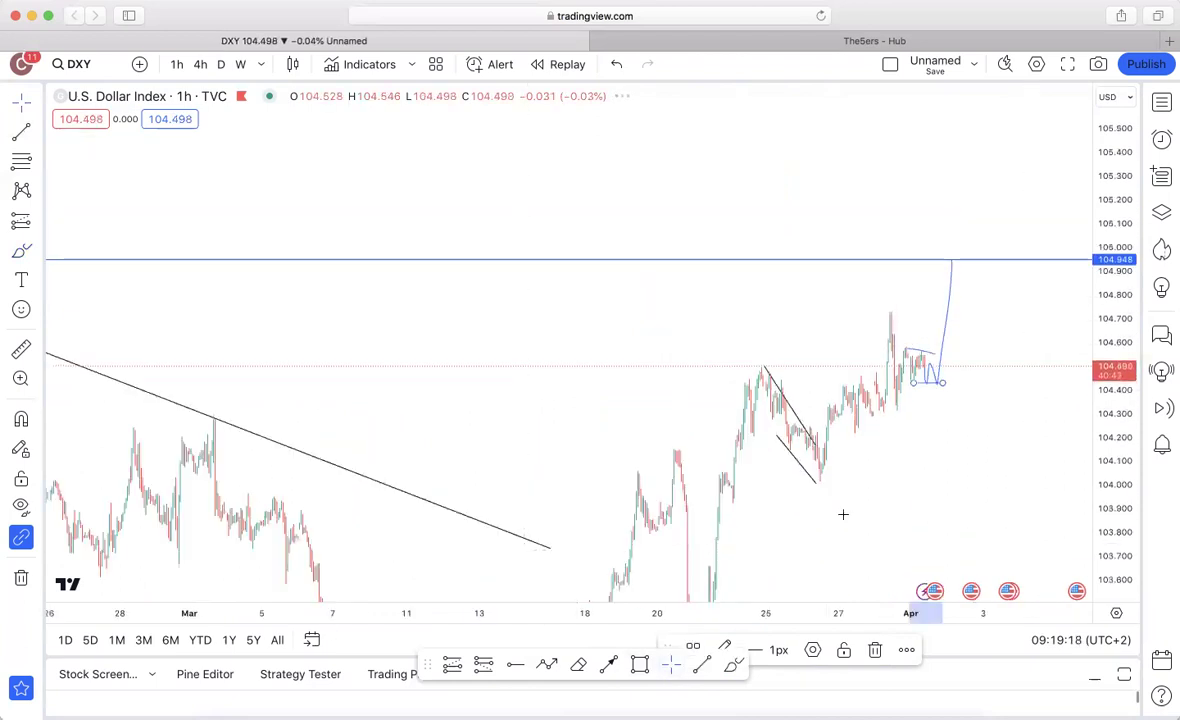
{"action": "scroll", "coordinate": [766, 284], "scroll_direction": "down", "scroll_amount": 5}
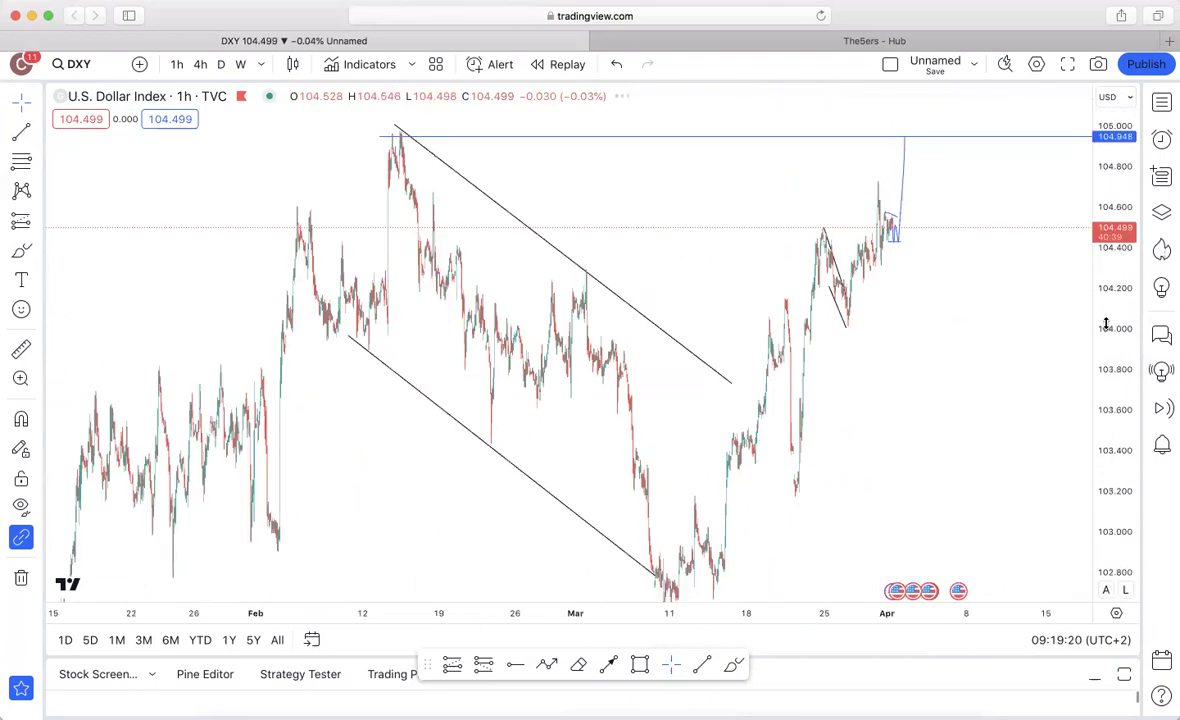
{"action": "left_click_drag", "start_coordinate": [1106, 323], "coordinate": [1106, 342]}
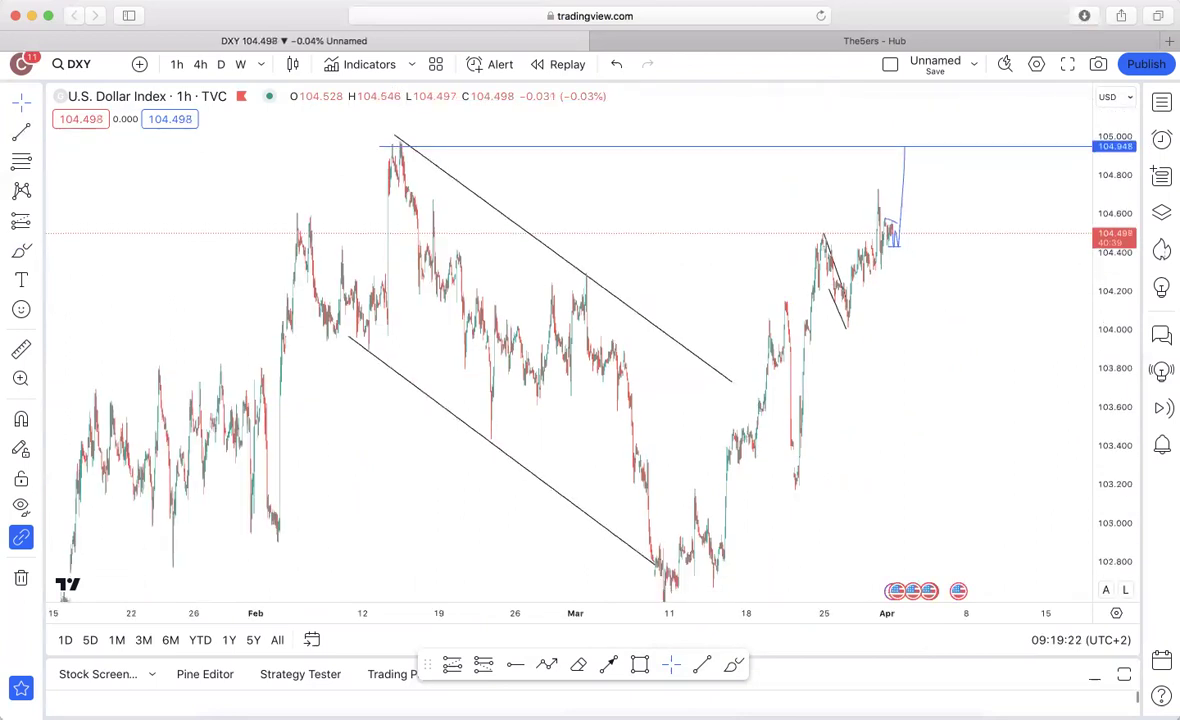
Switch the chart to EURUSD and remove all of its existing drawings
{"action": "key", "text": "Down"}
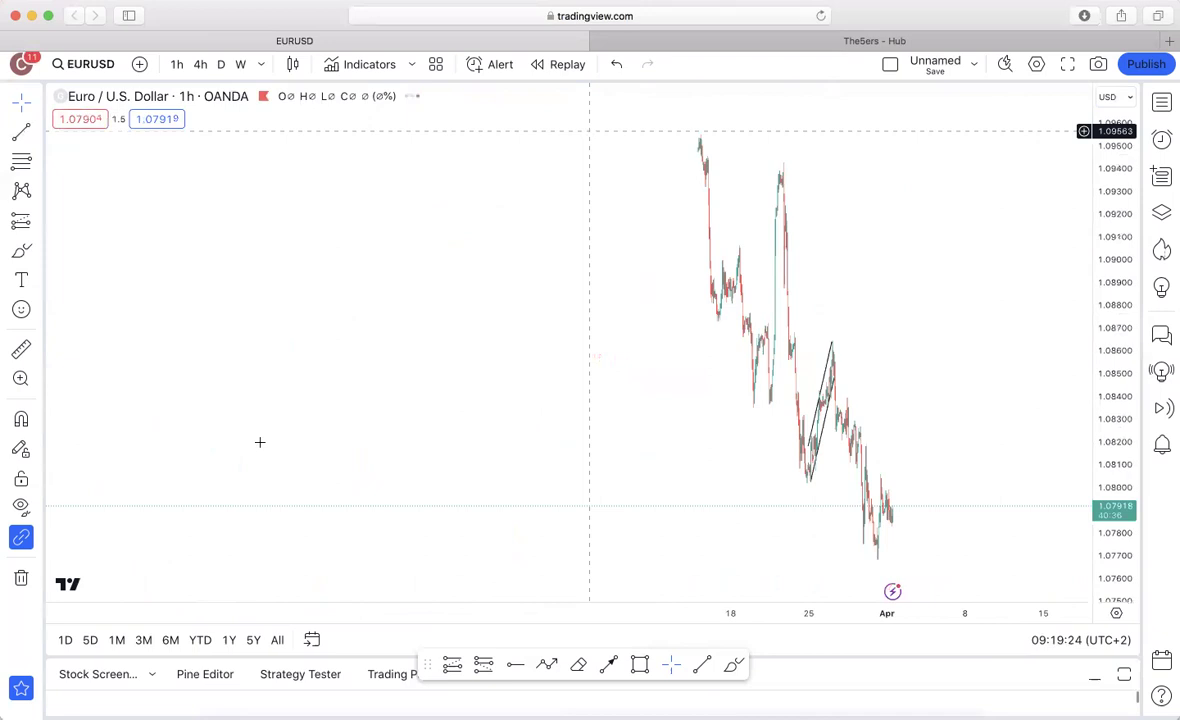
{"action": "left_click", "coordinate": [21, 578]}
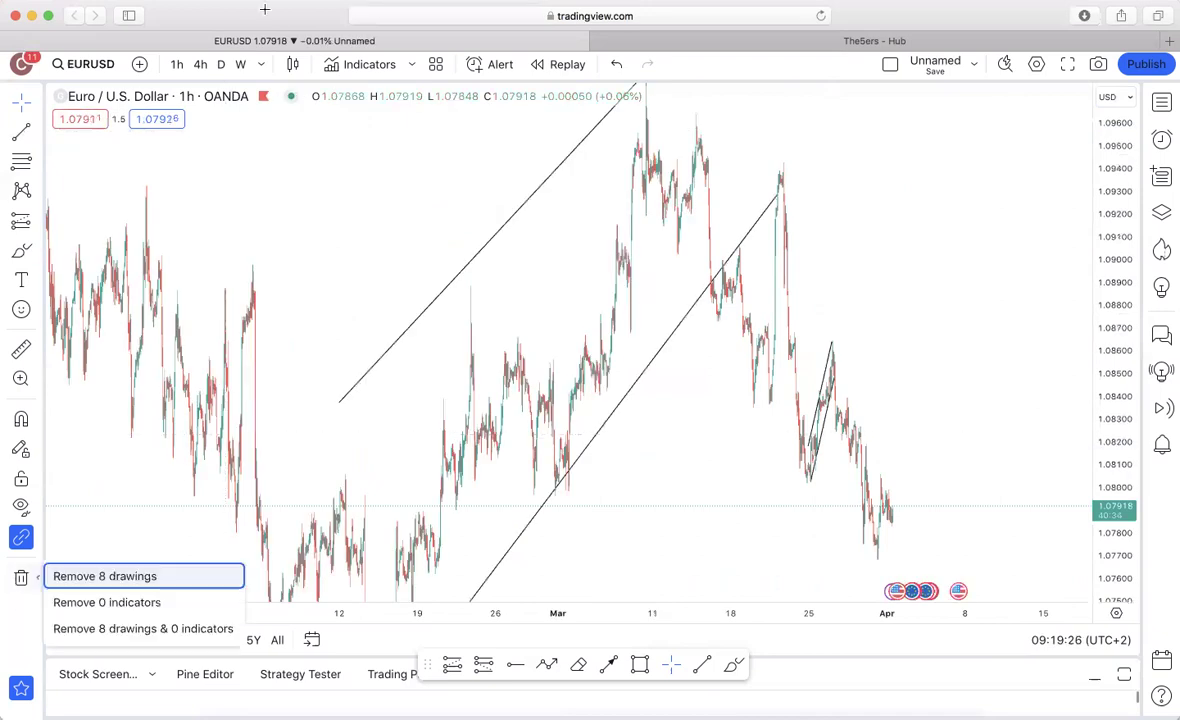
{"action": "left_click", "coordinate": [140, 572]}
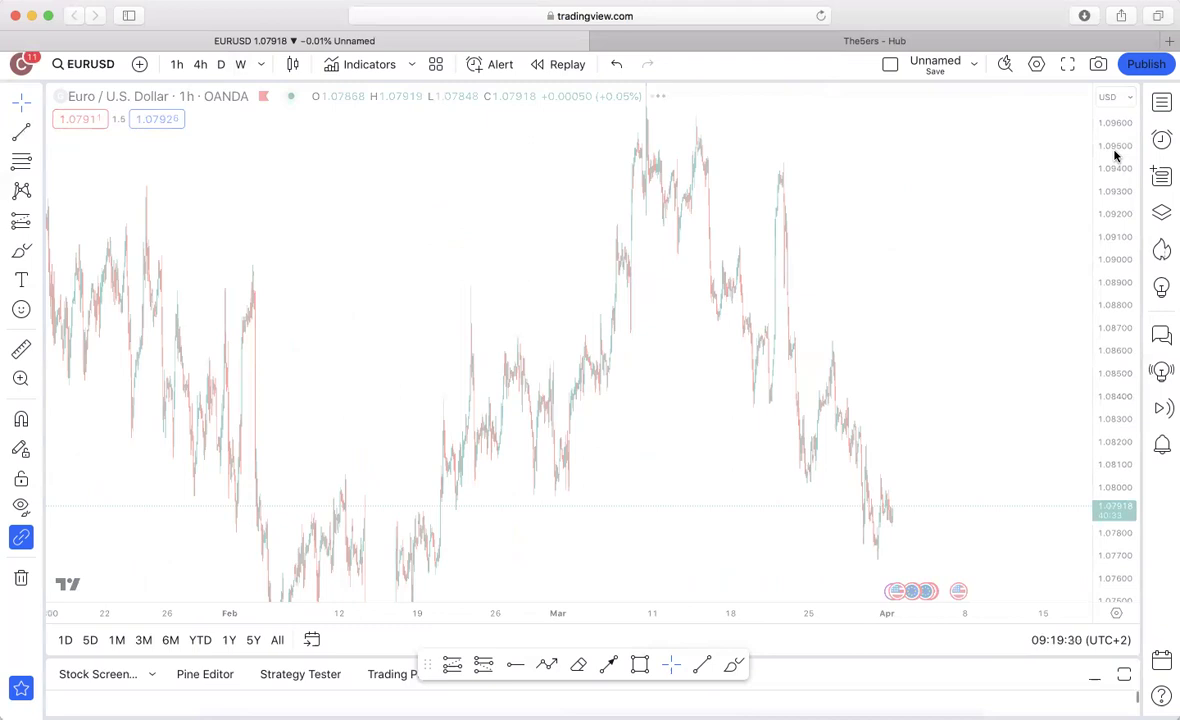
Switch EURUSD to the weekly timeframe, framed on the price action from 2022 to 2024
{"action": "left_click_drag", "start_coordinate": [1115, 155], "coordinate": [1082, 549]}
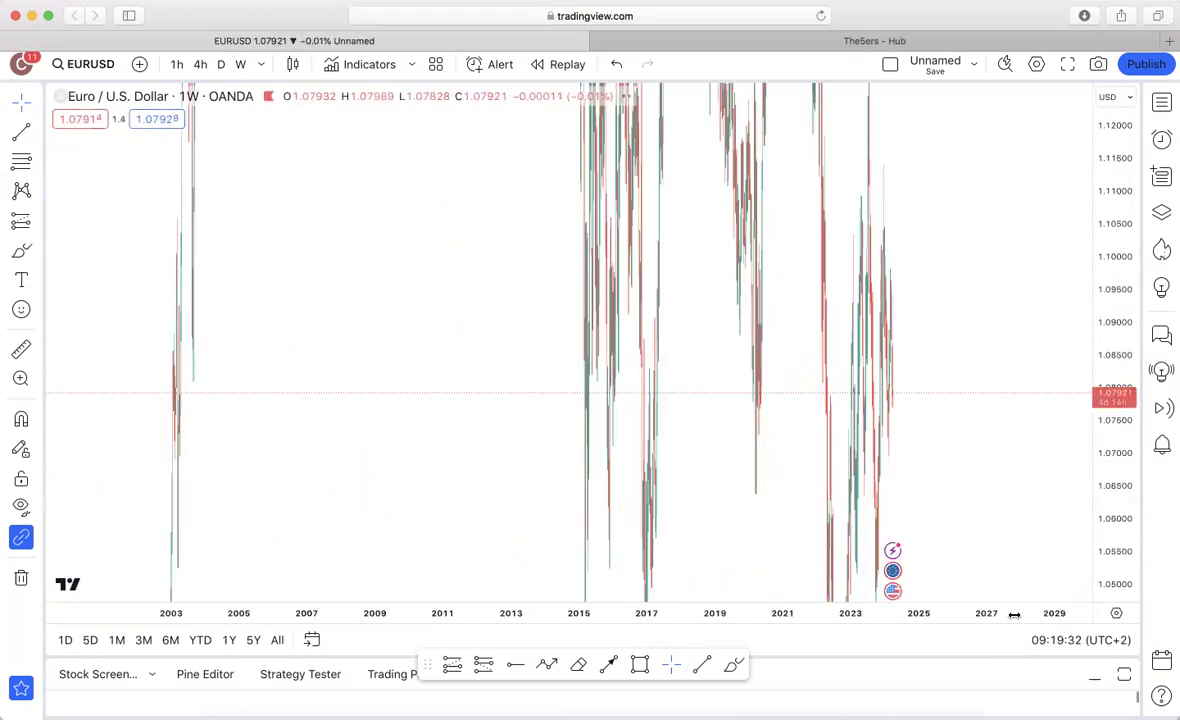
{"action": "left_click_drag", "start_coordinate": [769, 608], "coordinate": [570, 606]}
{"action": "left_click_drag", "start_coordinate": [608, 485], "coordinate": [1116, 430]}
{"action": "left_click_drag", "start_coordinate": [1114, 263], "coordinate": [1077, 485]}
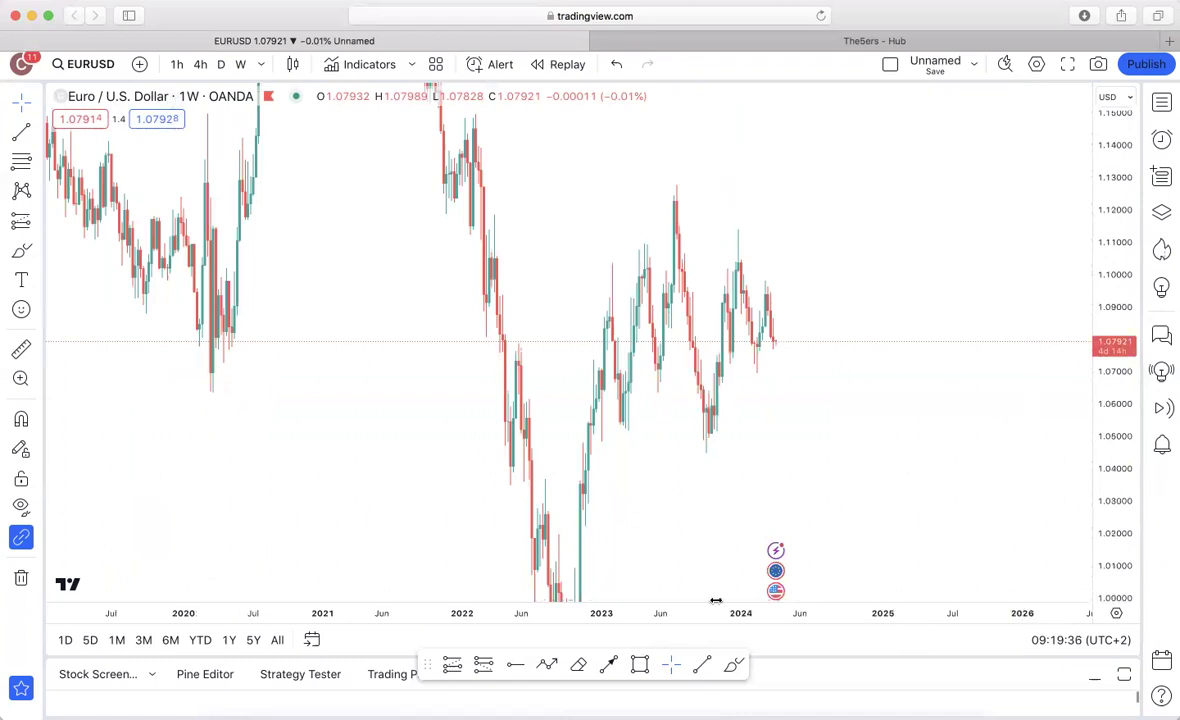
{"action": "scroll", "coordinate": [660, 555], "scroll_direction": "up", "scroll_amount": 3}
{"action": "left_click_drag", "start_coordinate": [463, 380], "coordinate": [630, 414]}
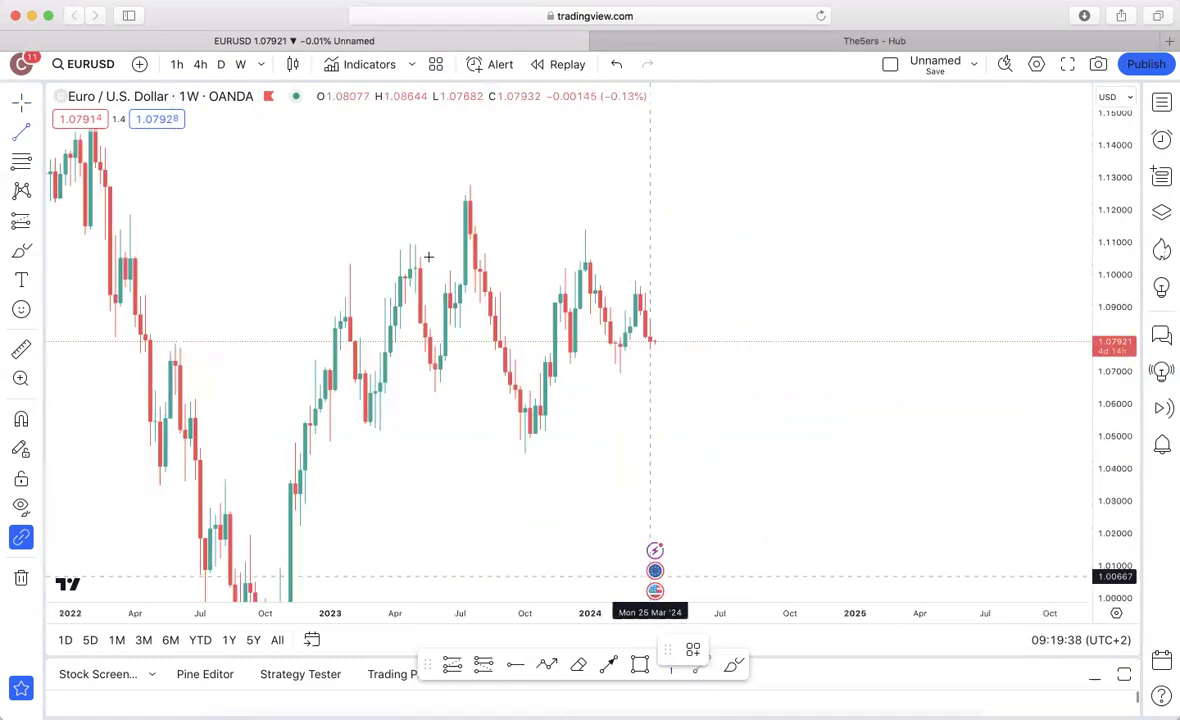
Draw the lower channel line under the weekly rise from the October 2023 low, from about 1.045 to about 1.090
{"action": "left_click", "coordinate": [534, 450]}
{"action": "left_click", "coordinate": [600, 308]}
{"action": "left_click", "coordinate": [640, 430]}
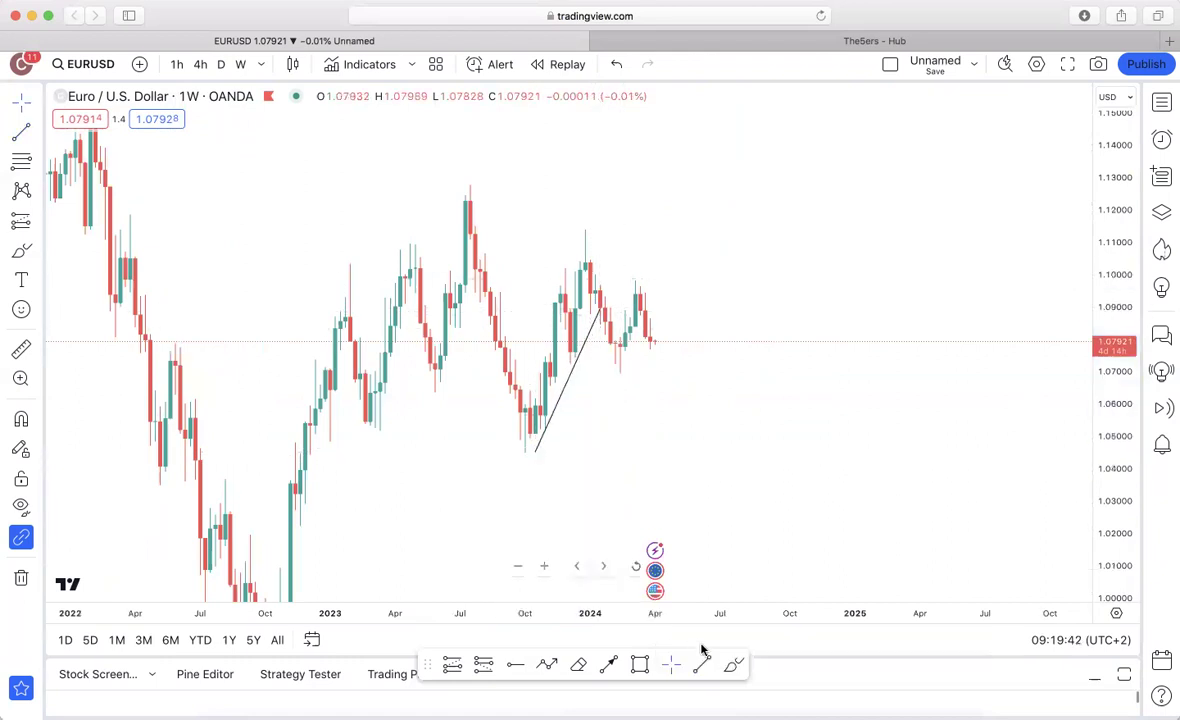
Draw the upper weekly channel line from about 1.085 to about 1.115, and place a horizontal ray at the October 2023 low, 1.04492
{"action": "left_click", "coordinate": [702, 660]}
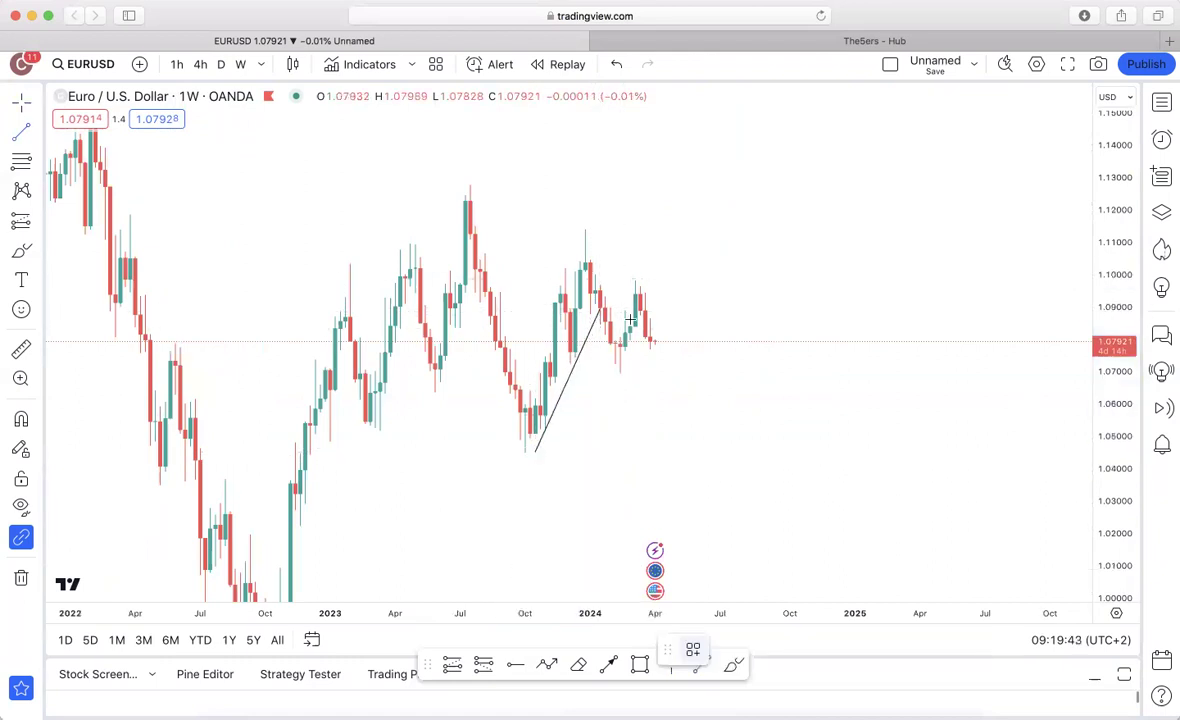
{"action": "left_click", "coordinate": [530, 323]}
{"action": "left_click", "coordinate": [585, 230]}
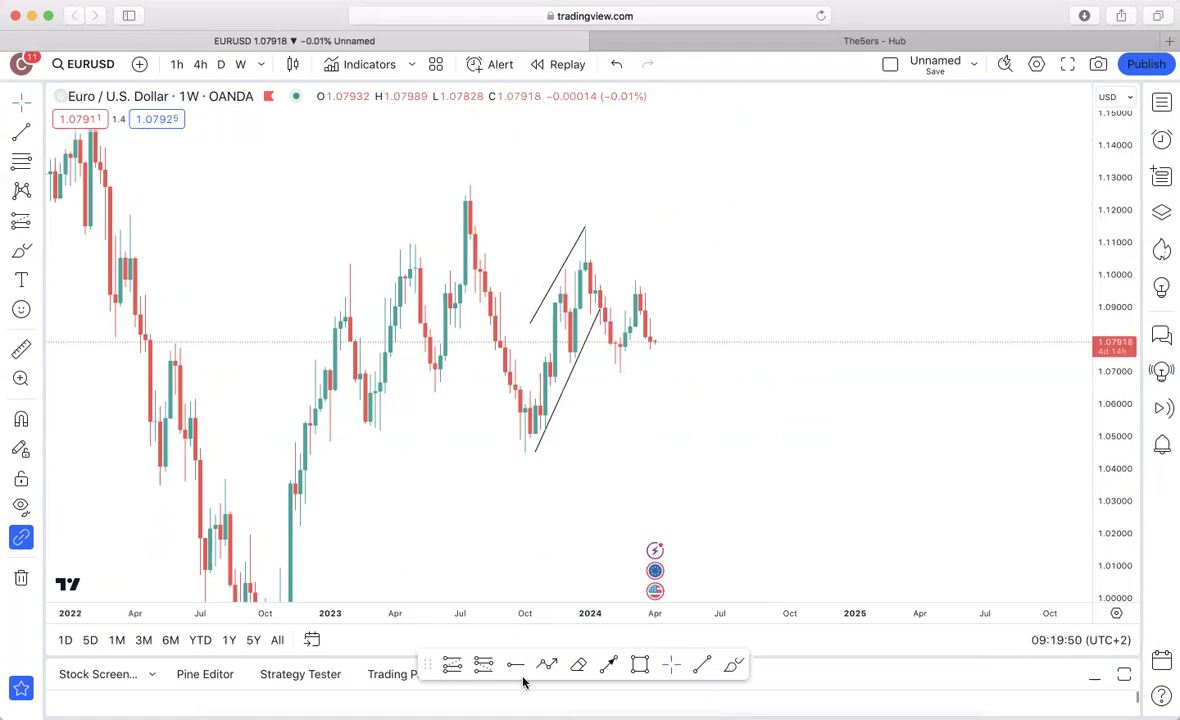
{"action": "left_click", "coordinate": [604, 412]}
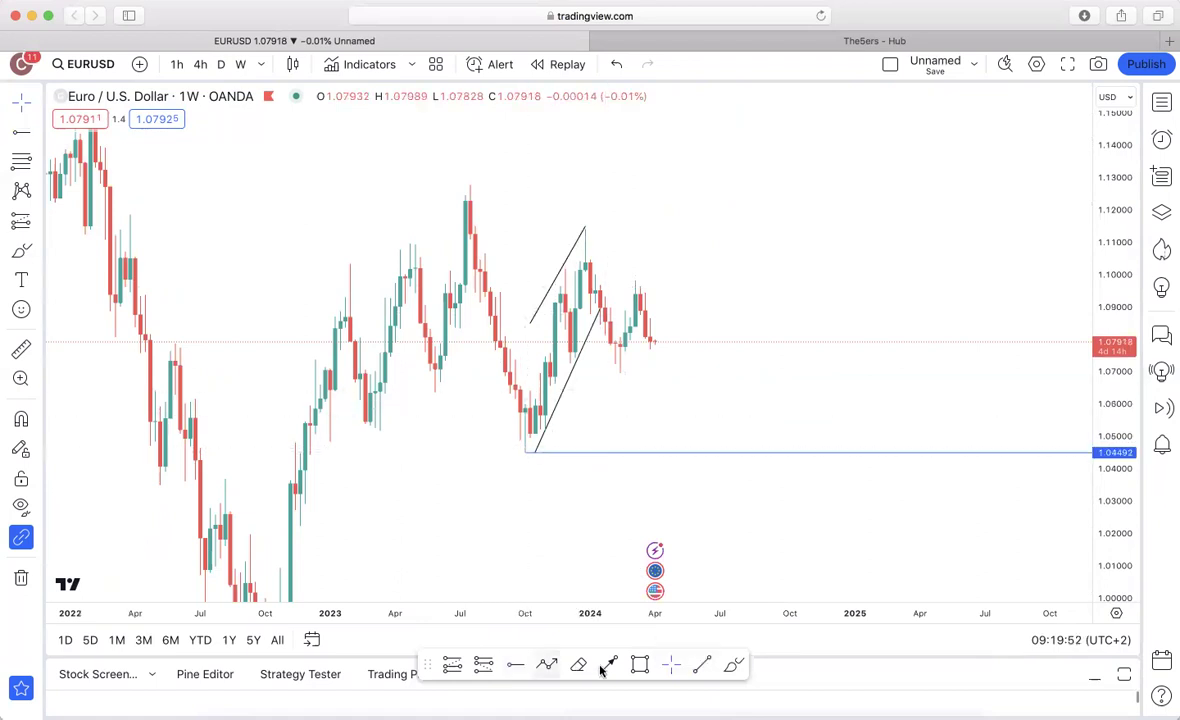
Draw a projection arrow from the current weekly price down toward the 1.04492 ray, and delete it
{"action": "left_click", "coordinate": [665, 445]}
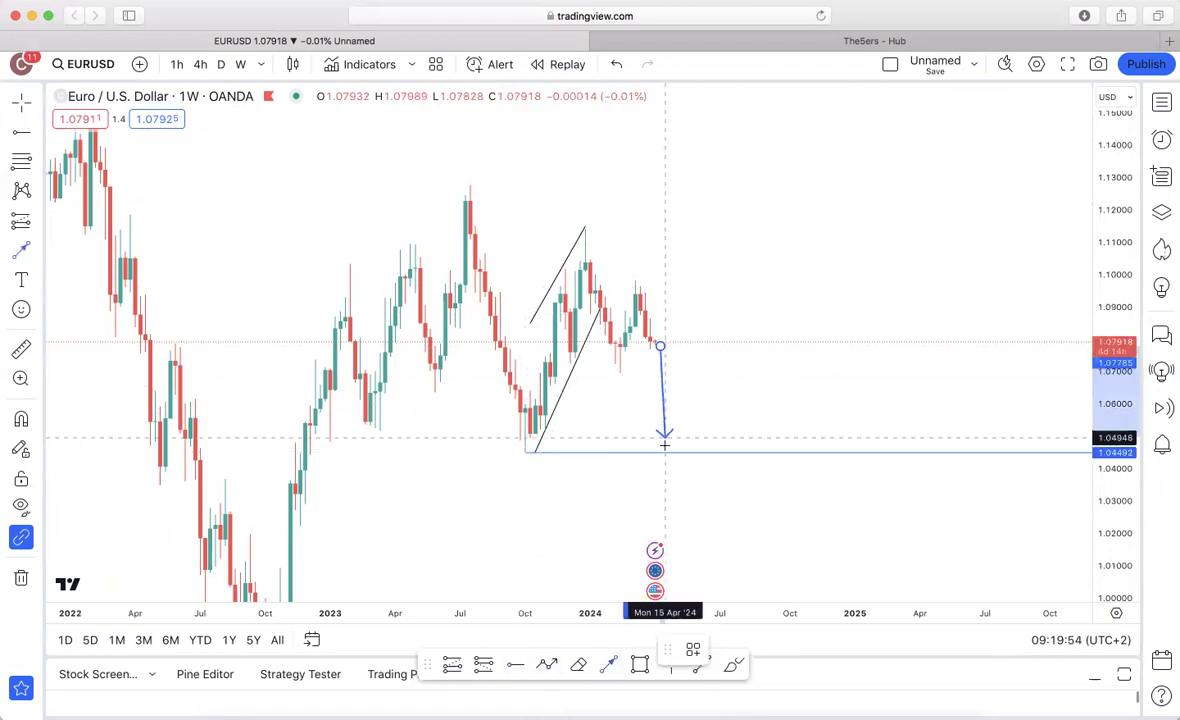
{"action": "key", "text": "Delete"}
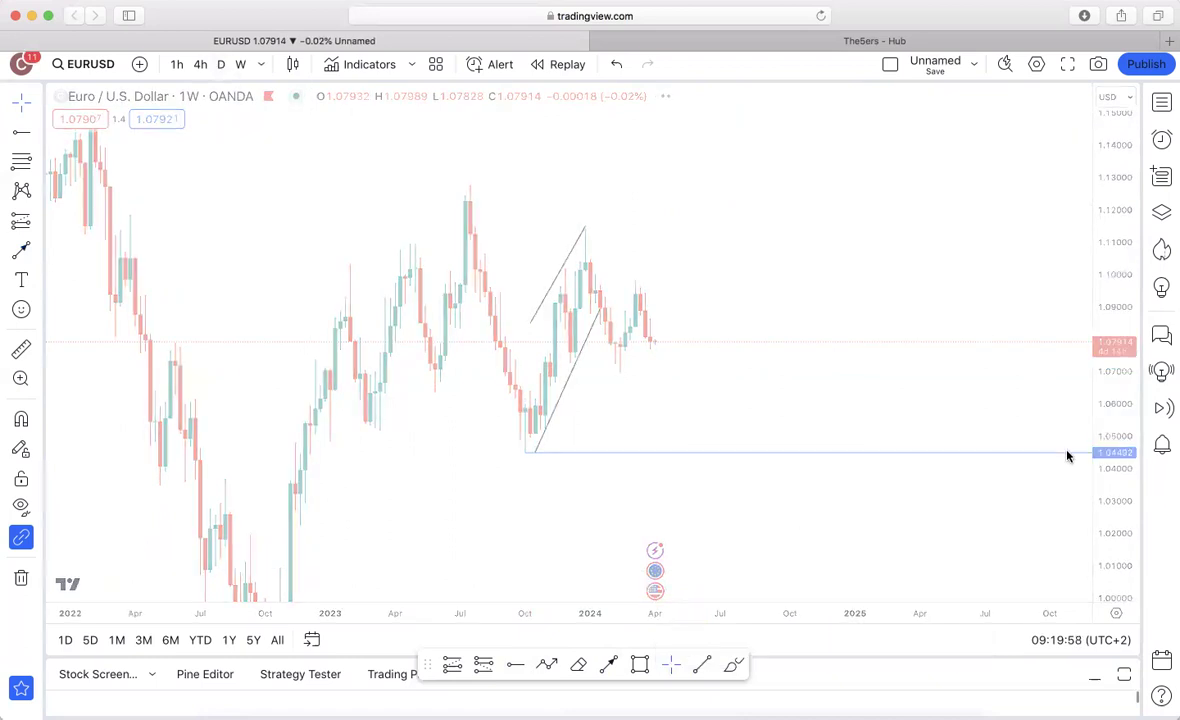
Switch to the daily timeframe and draw a lower channel line from the mid-February low at 1.06941 to about 1.091
{"action": "left_click_drag", "start_coordinate": [1113, 487], "coordinate": [1092, 190]}
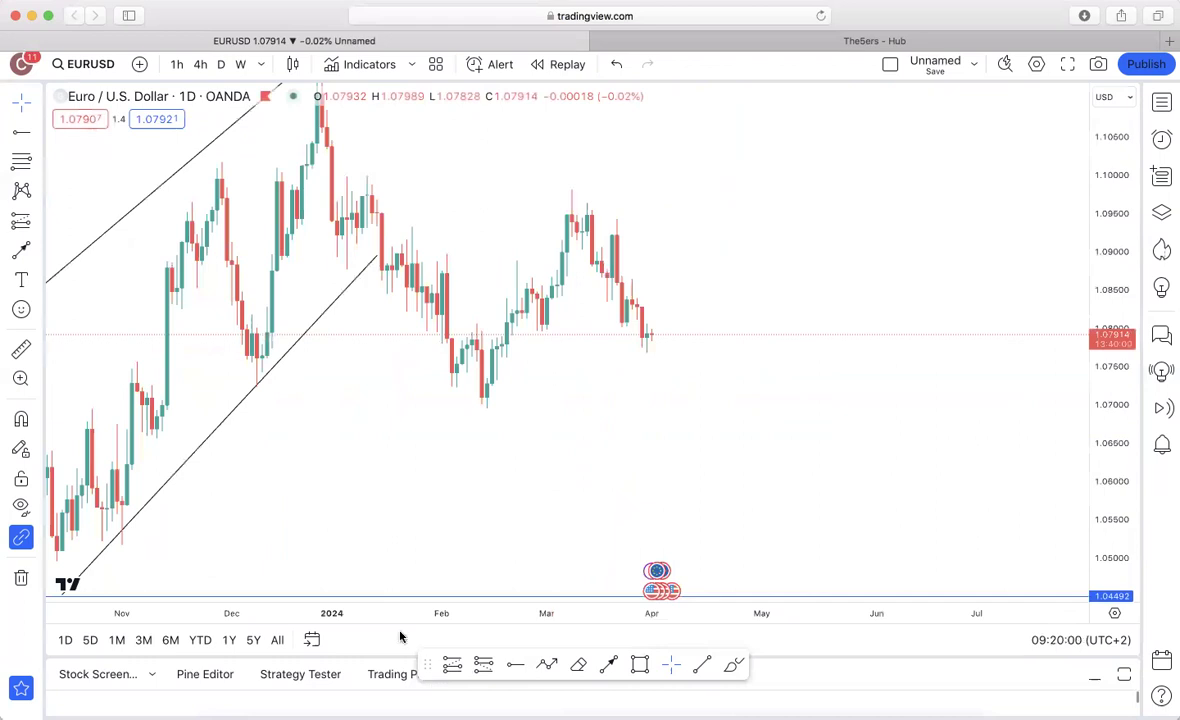
{"action": "left_click_drag", "start_coordinate": [408, 607], "coordinate": [565, 607]}
{"action": "left_click", "coordinate": [702, 664]}
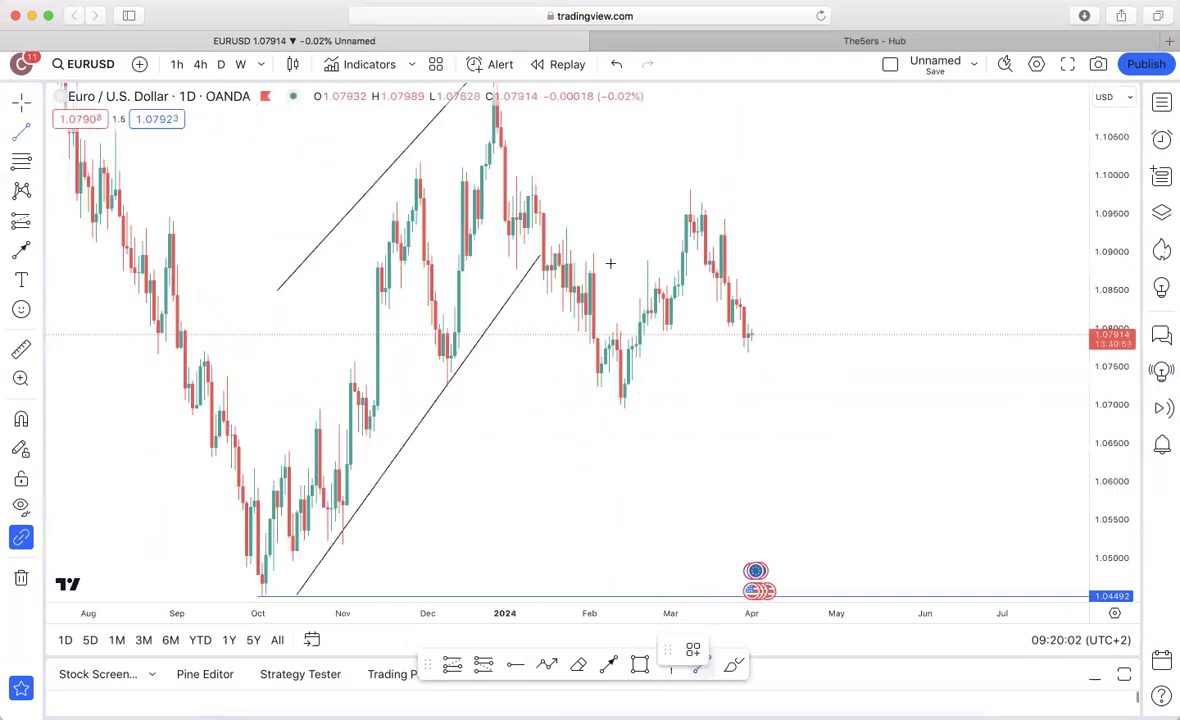
{"action": "left_click", "coordinate": [624, 408]}
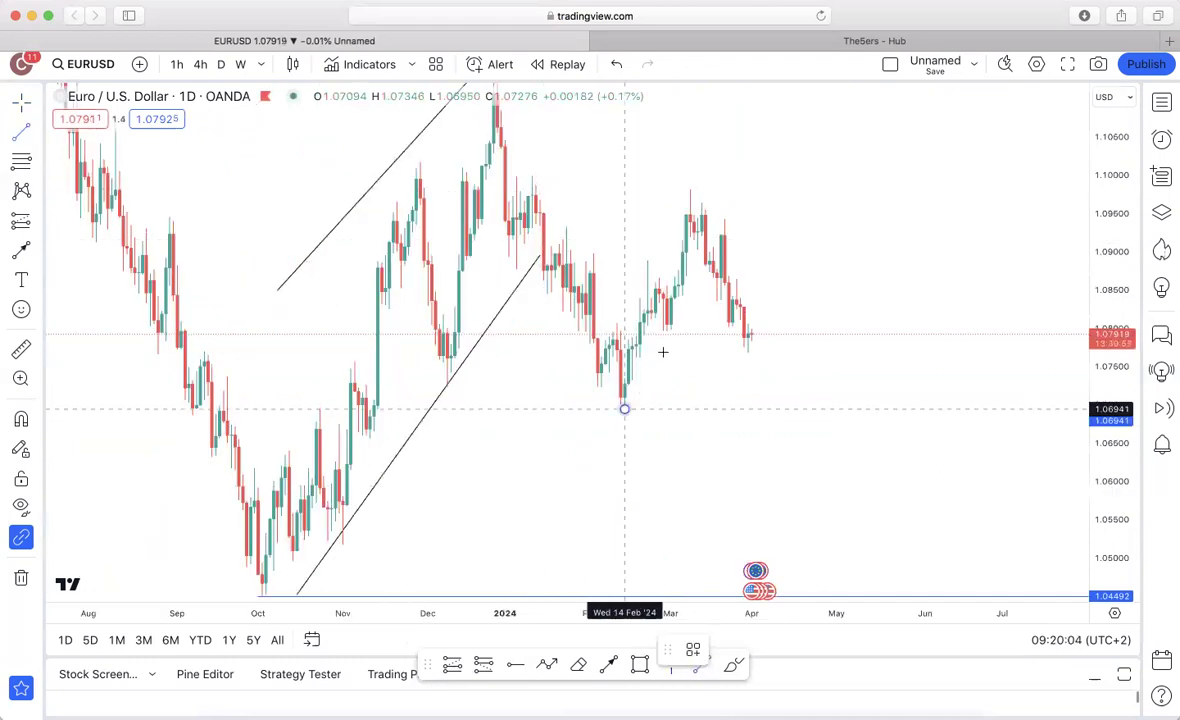
{"action": "left_click", "coordinate": [720, 244]}
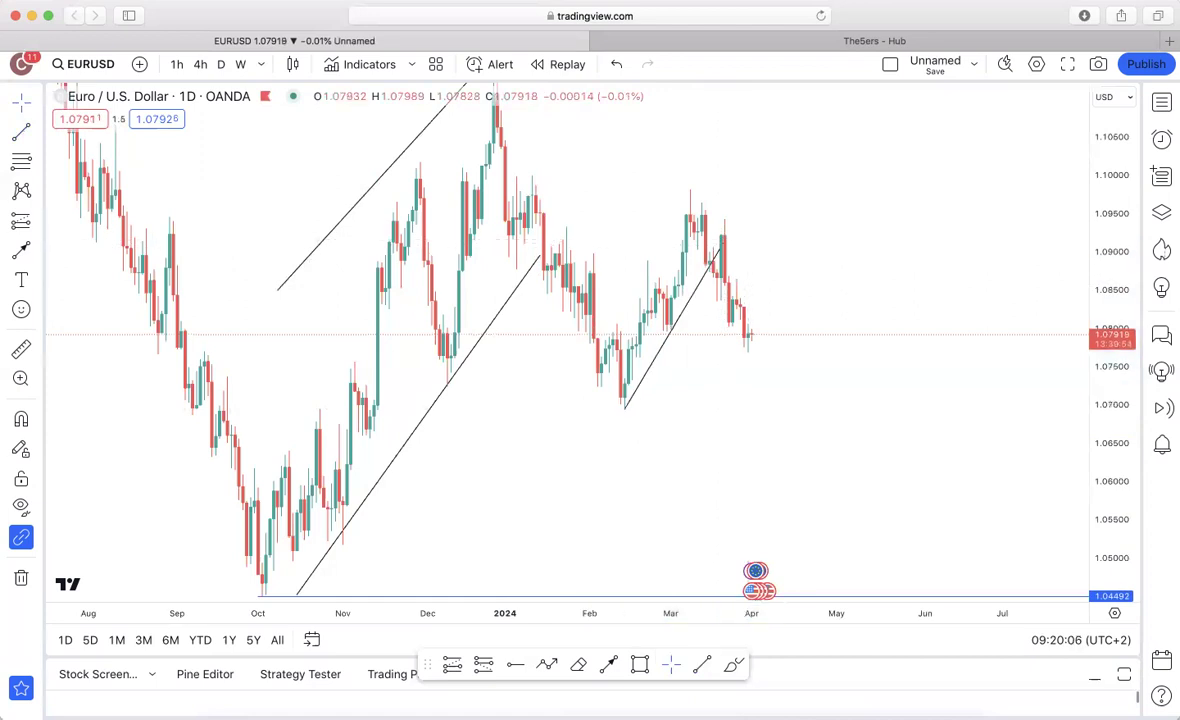
Draw the upper daily channel line from 1.08044 to about 1.099, and place a horizontal ray at the February low, 1.06962
{"action": "left_click", "coordinate": [616, 326]}
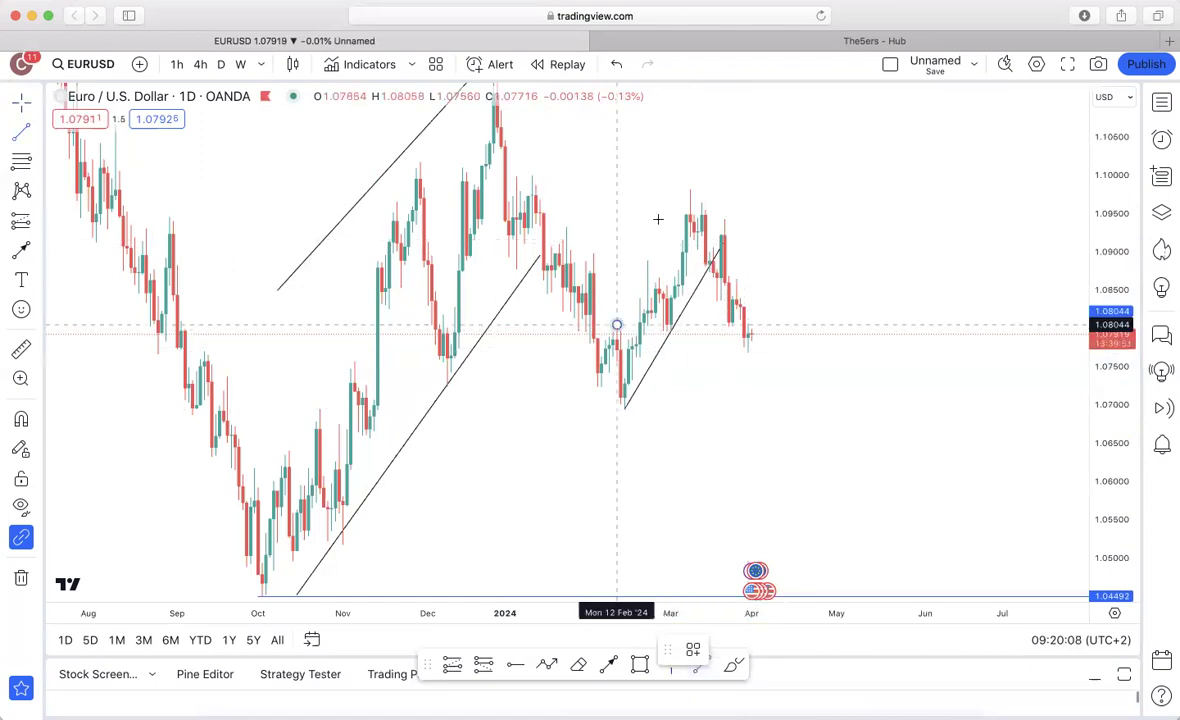
{"action": "left_click", "coordinate": [689, 184]}
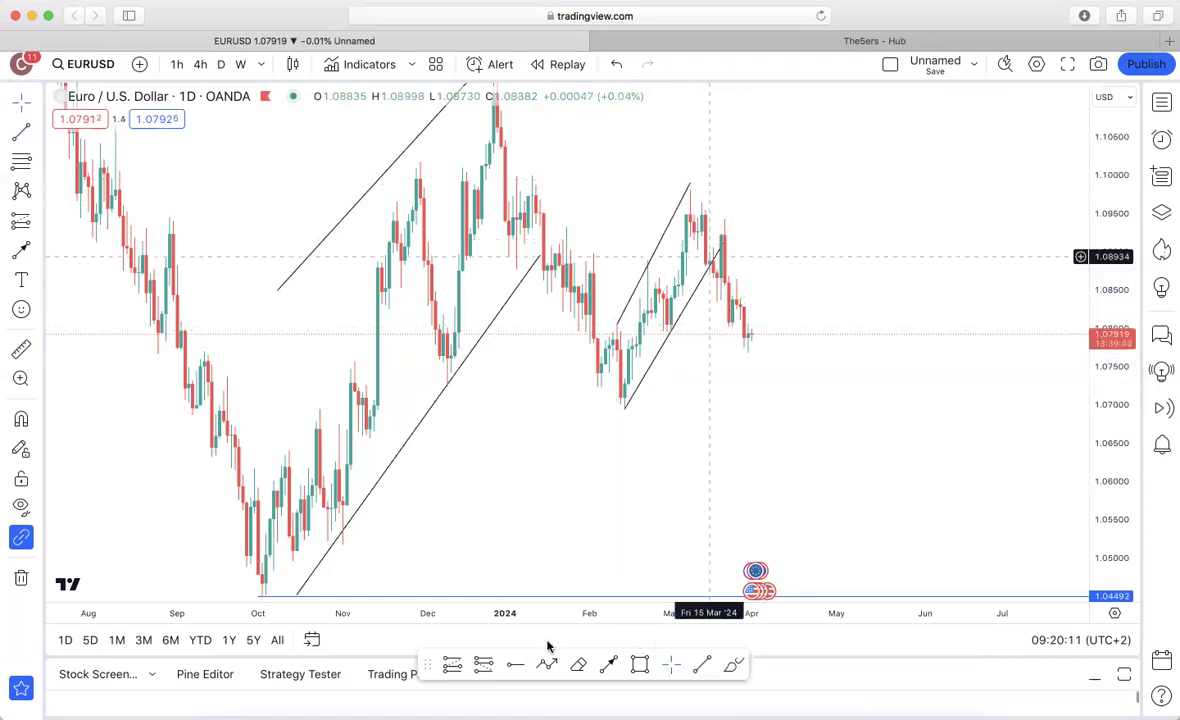
{"action": "left_click", "coordinate": [624, 407]}
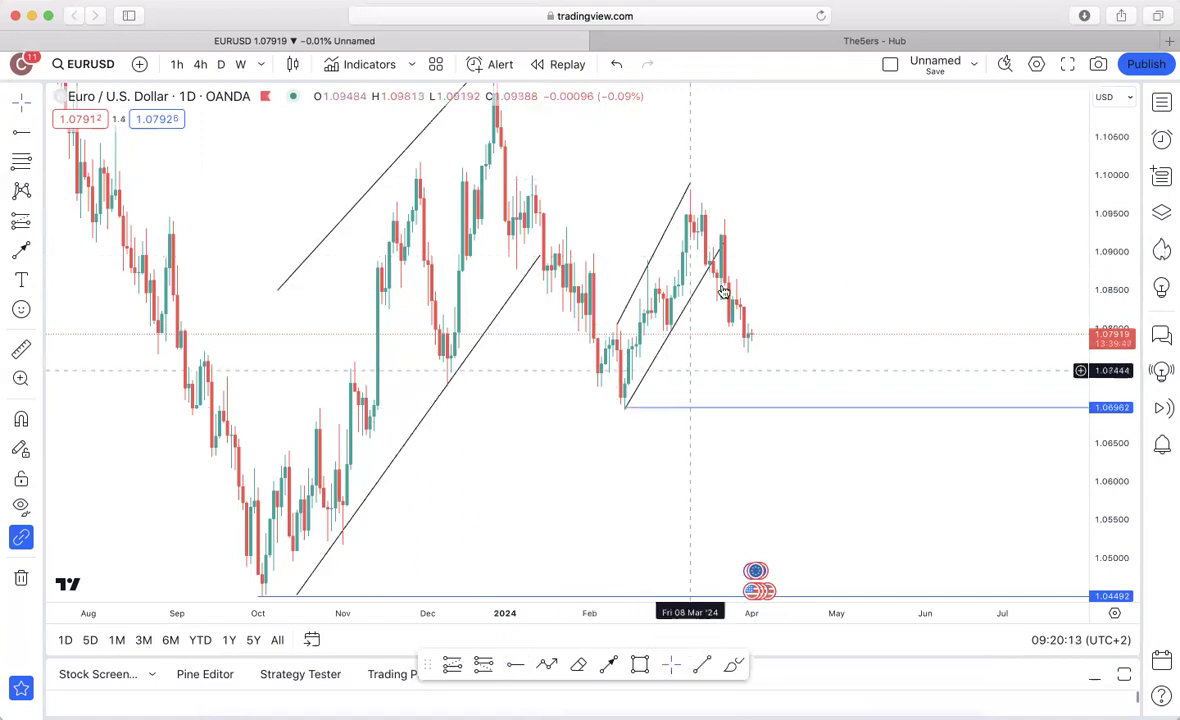
Draw a projection arrow from the current daily price down toward the 1.06962 ray
{"action": "left_click", "coordinate": [609, 665]}
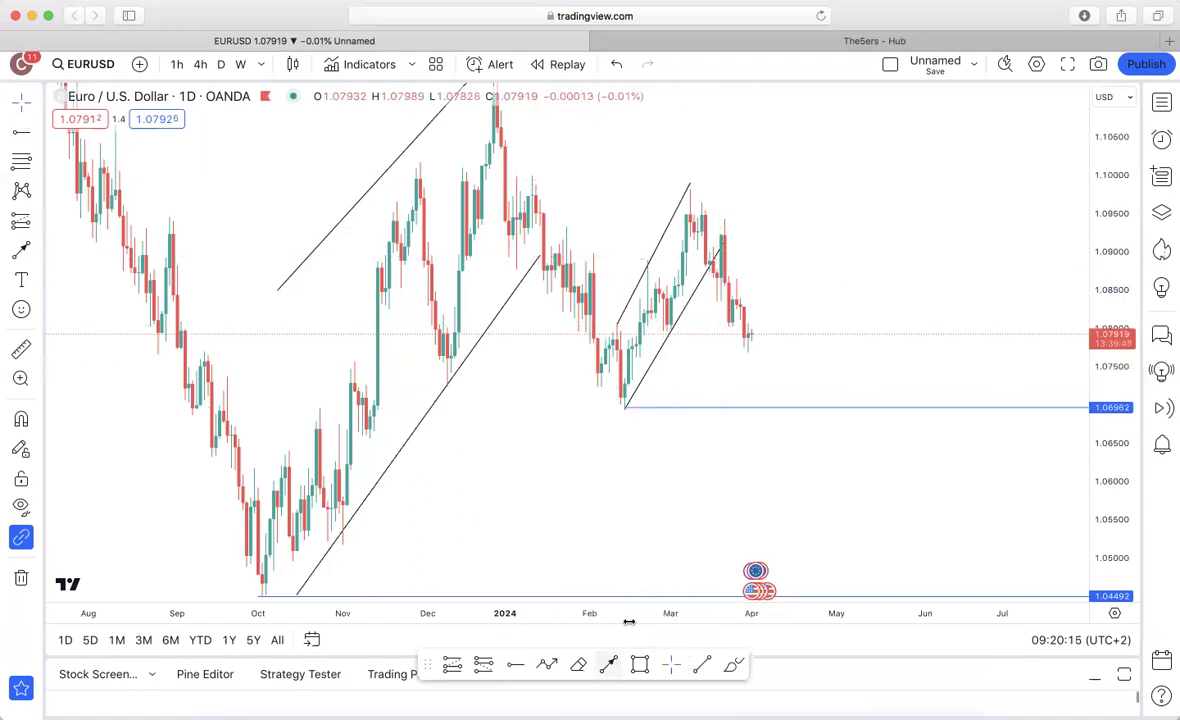
{"action": "left_click", "coordinate": [755, 333]}
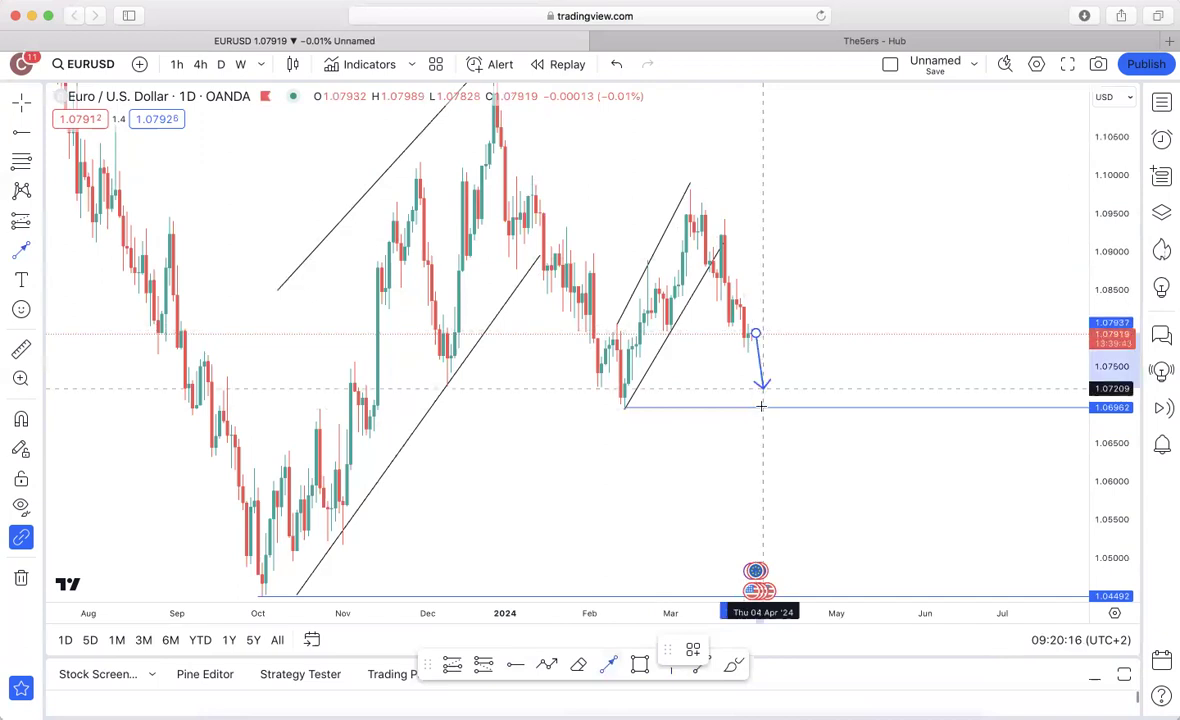
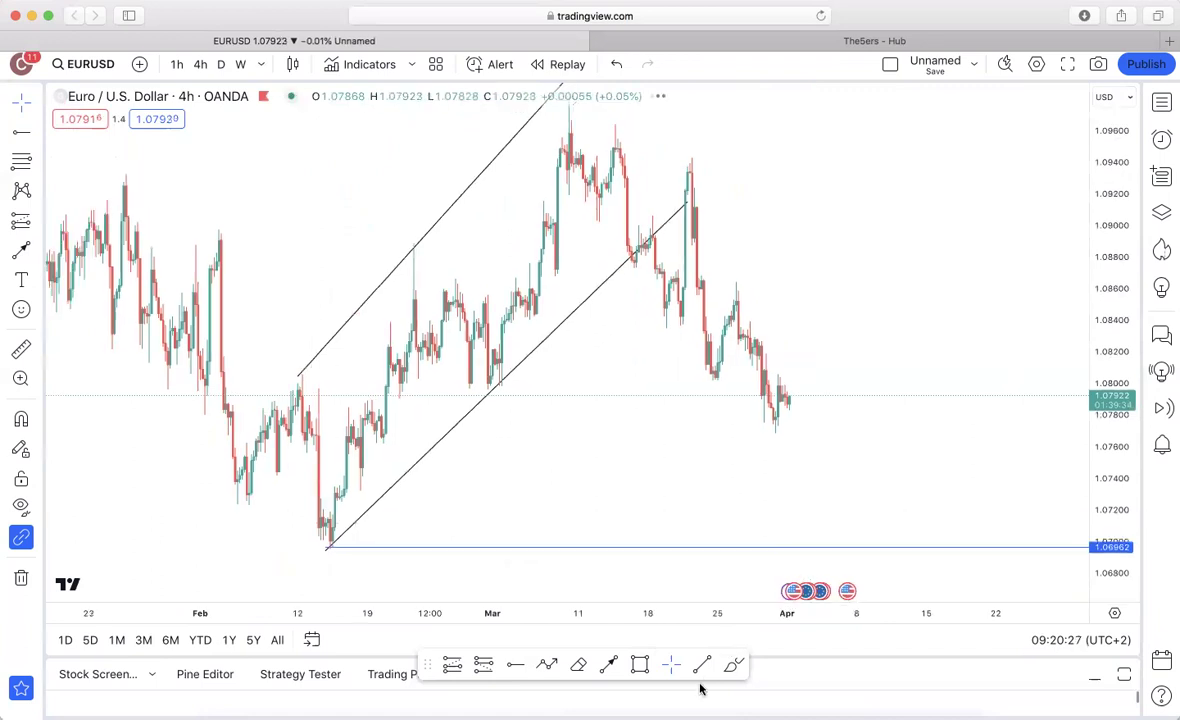
Draw the lower channel line under the late-March 4-hour rise from about 1.080 to about 1.085
{"action": "left_click", "coordinate": [702, 665]}
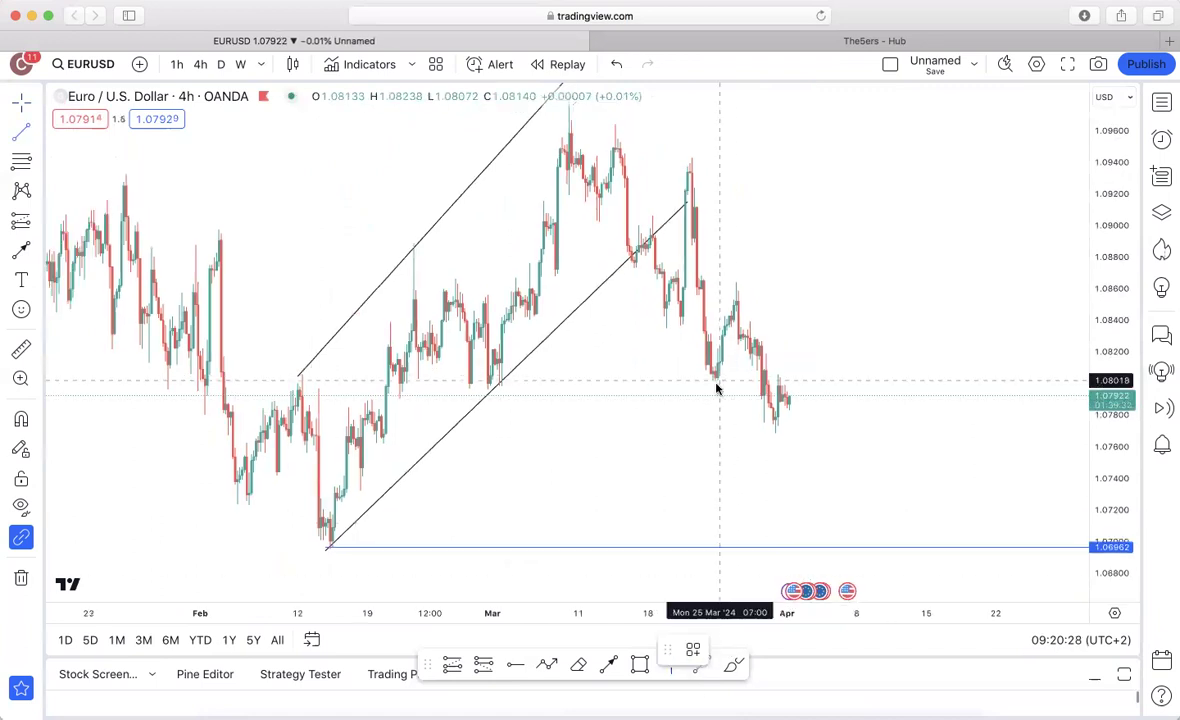
{"action": "left_click", "coordinate": [716, 384]}
{"action": "left_click", "coordinate": [737, 306]}
{"action": "left_click", "coordinate": [766, 396]}
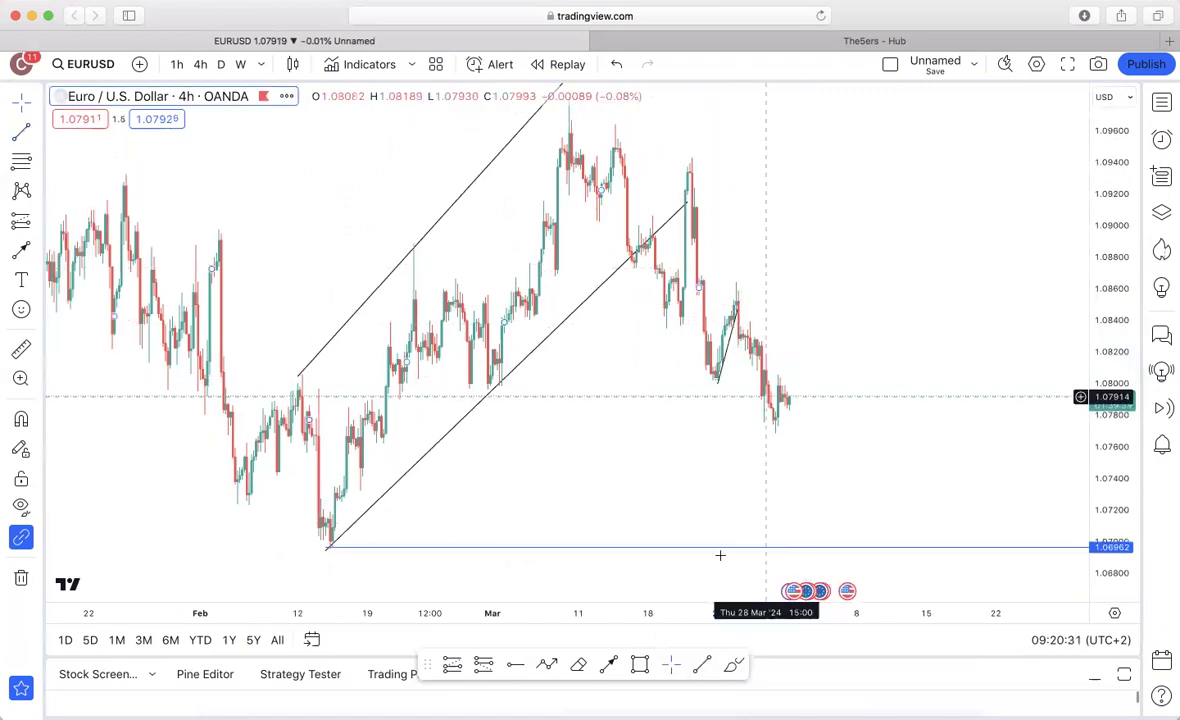
Draw the upper channel line over the late-March 4-hour rise from 1.08283 to about 1.0867
{"action": "left_click", "coordinate": [701, 661]}
{"action": "left_click", "coordinate": [720, 338]}
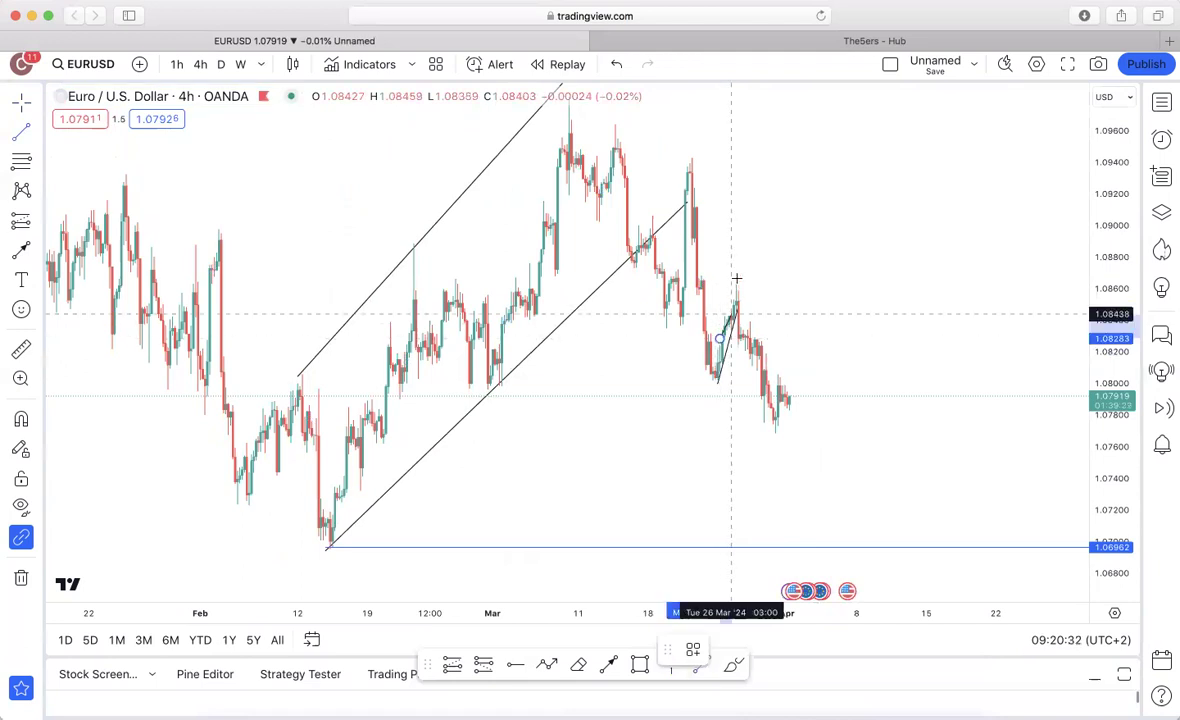
{"action": "left_click", "coordinate": [738, 278]}
{"action": "left_click", "coordinate": [745, 280]}
{"action": "left_click", "coordinate": [813, 471]}
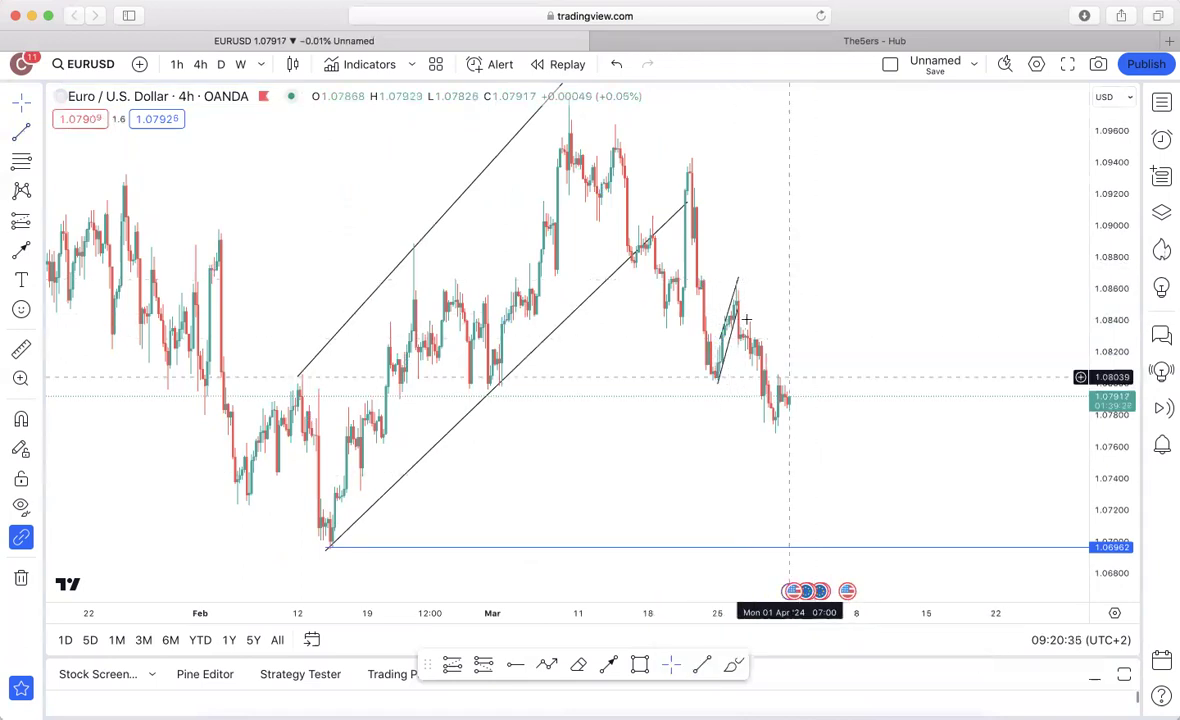
Switch EURUSD to the 1-hour timeframe, framed on the latest price action
{"action": "left_click", "coordinate": [177, 64]}
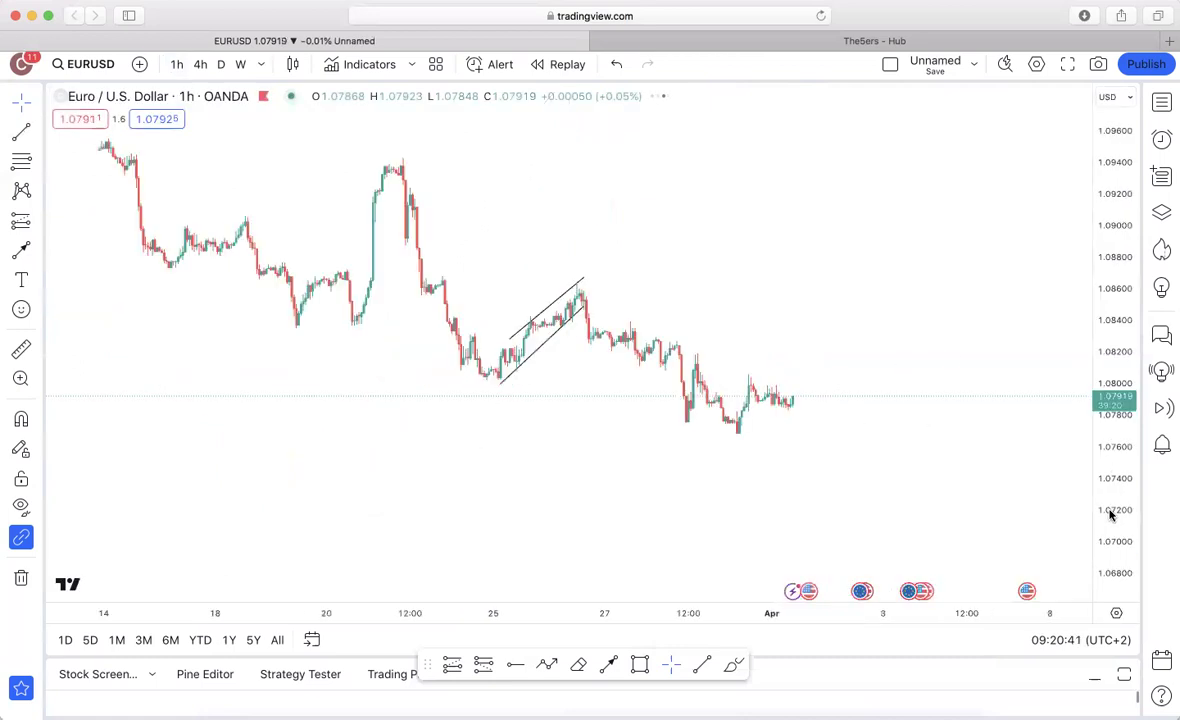
{"action": "left_click_drag", "start_coordinate": [880, 405], "coordinate": [848, 319]}
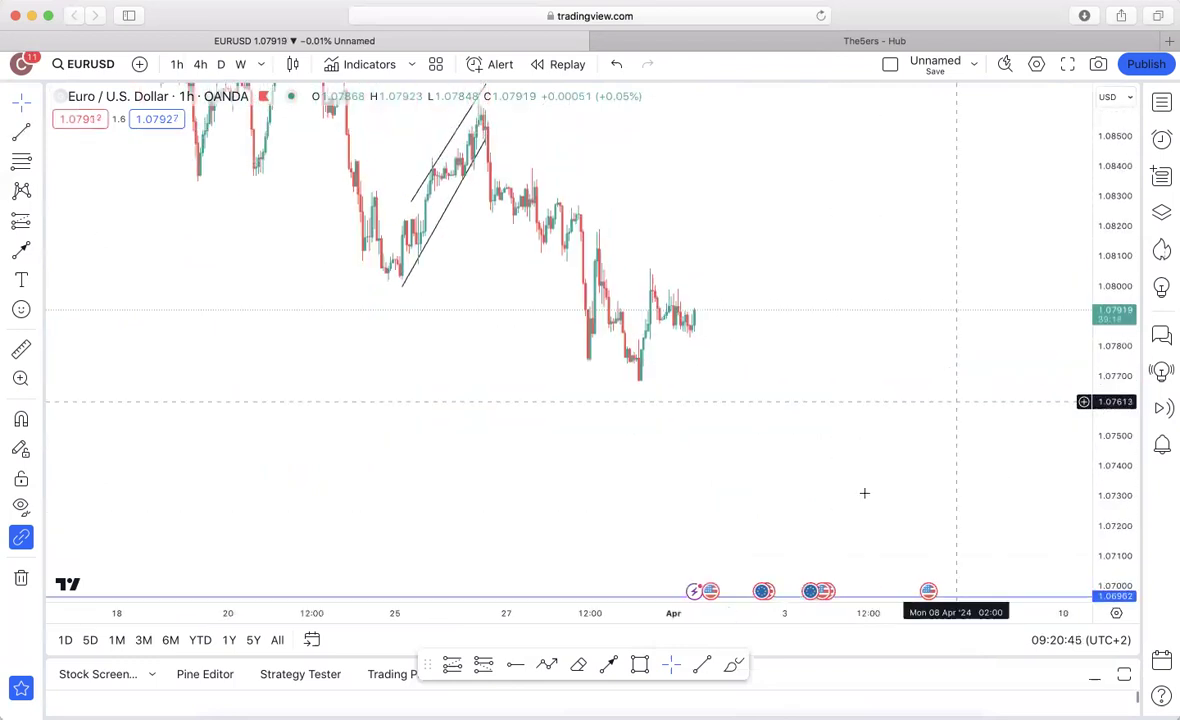
Draw the upper and lower channel lines along the late-March decline, the upper starting near 1.0819 and the lower ending near 1.0767
{"action": "left_click", "coordinate": [599, 229]}
{"action": "left_click", "coordinate": [640, 380]}
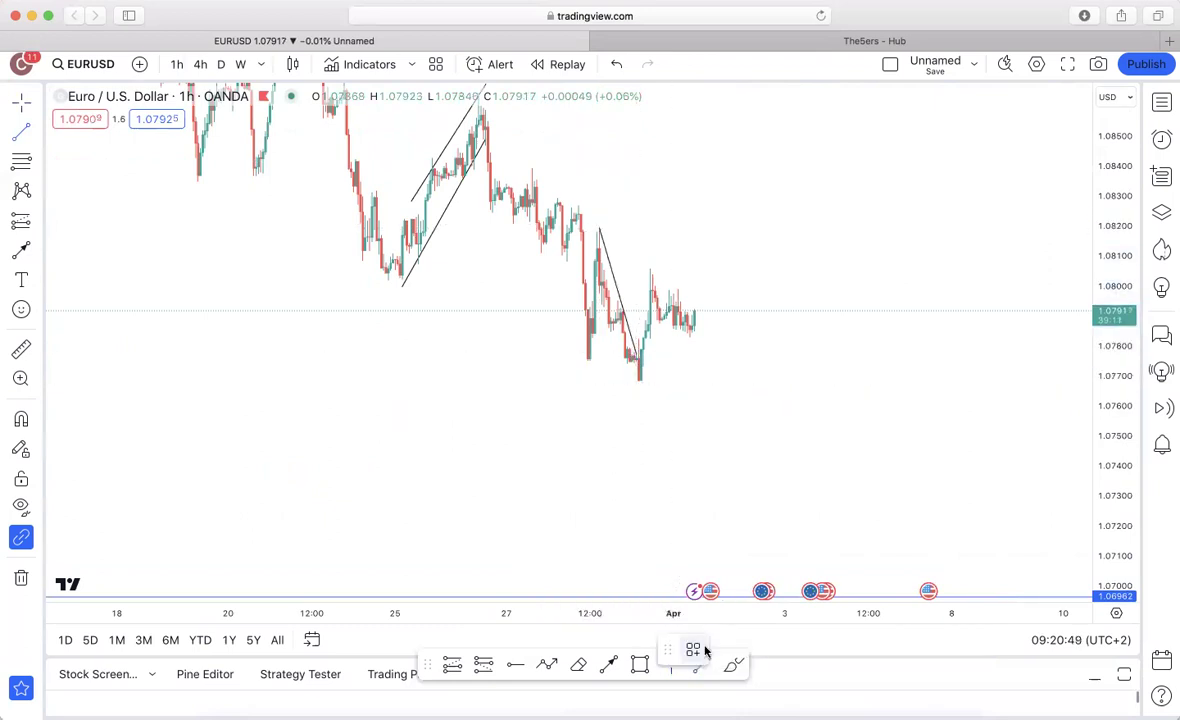
{"action": "left_click", "coordinate": [638, 383]}
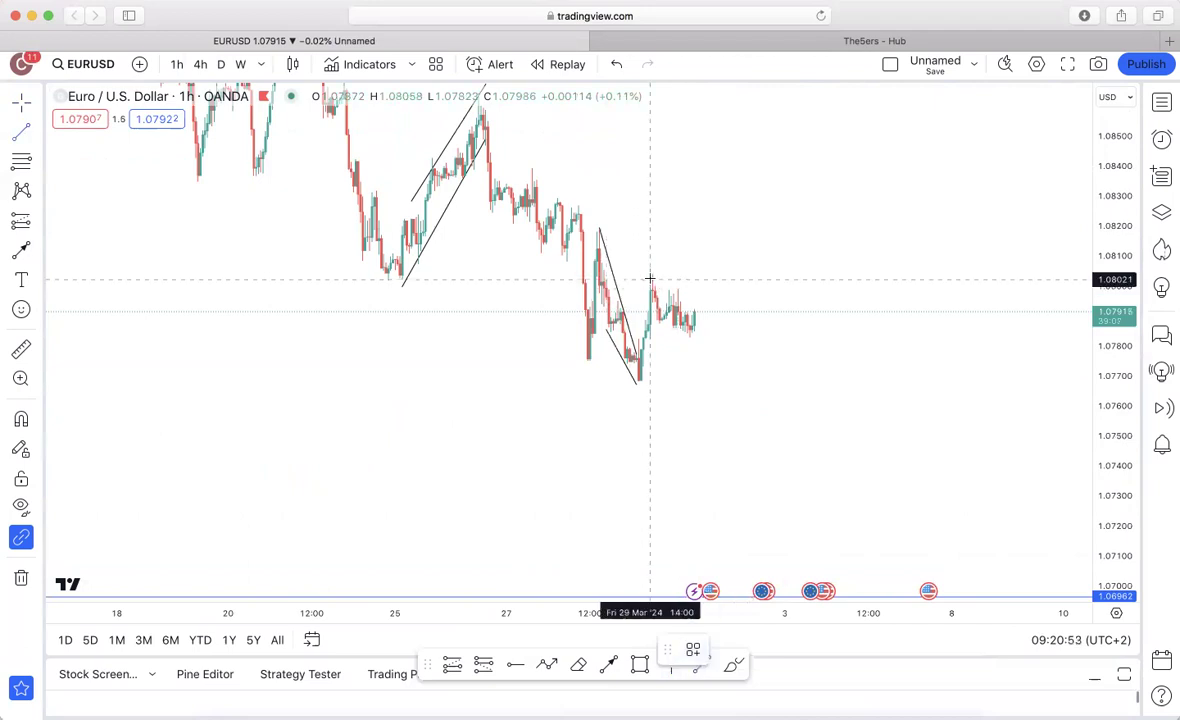
Enclose the latest hourly pullback with an upper line from the 29 March high near 1.0805 and a lower line starting at 1.07887
{"action": "left_click", "coordinate": [650, 270]}
{"action": "left_click", "coordinate": [701, 306]}
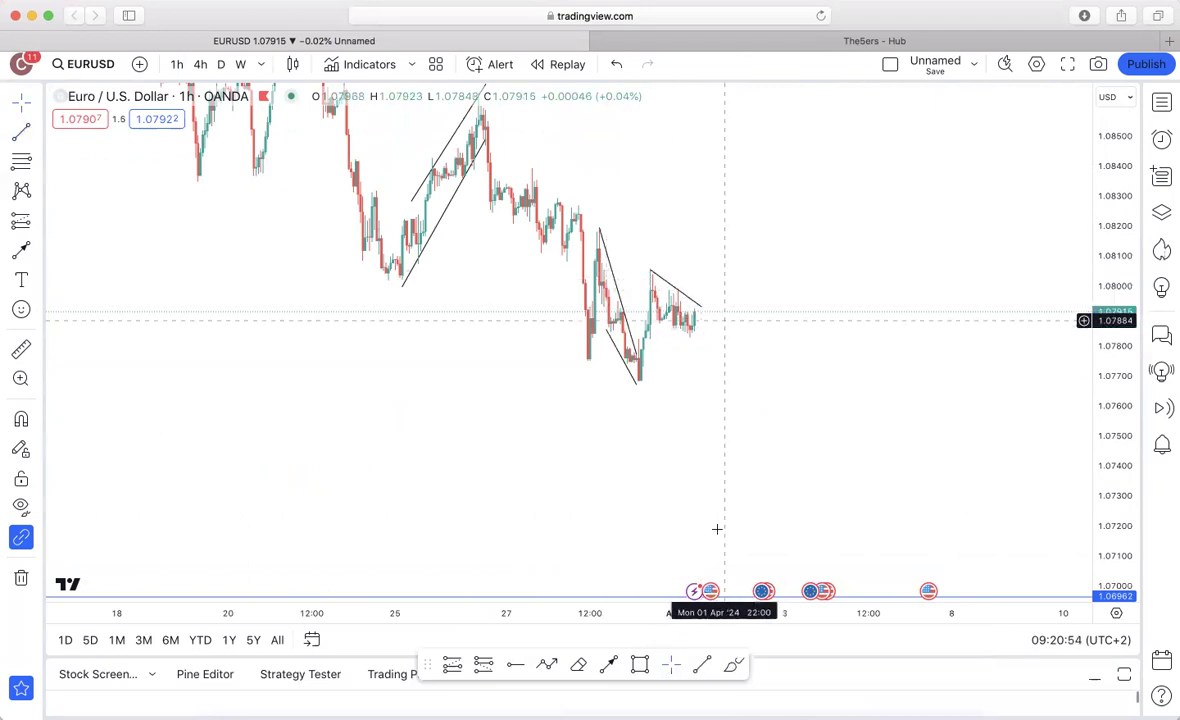
{"action": "left_click", "coordinate": [654, 316]}
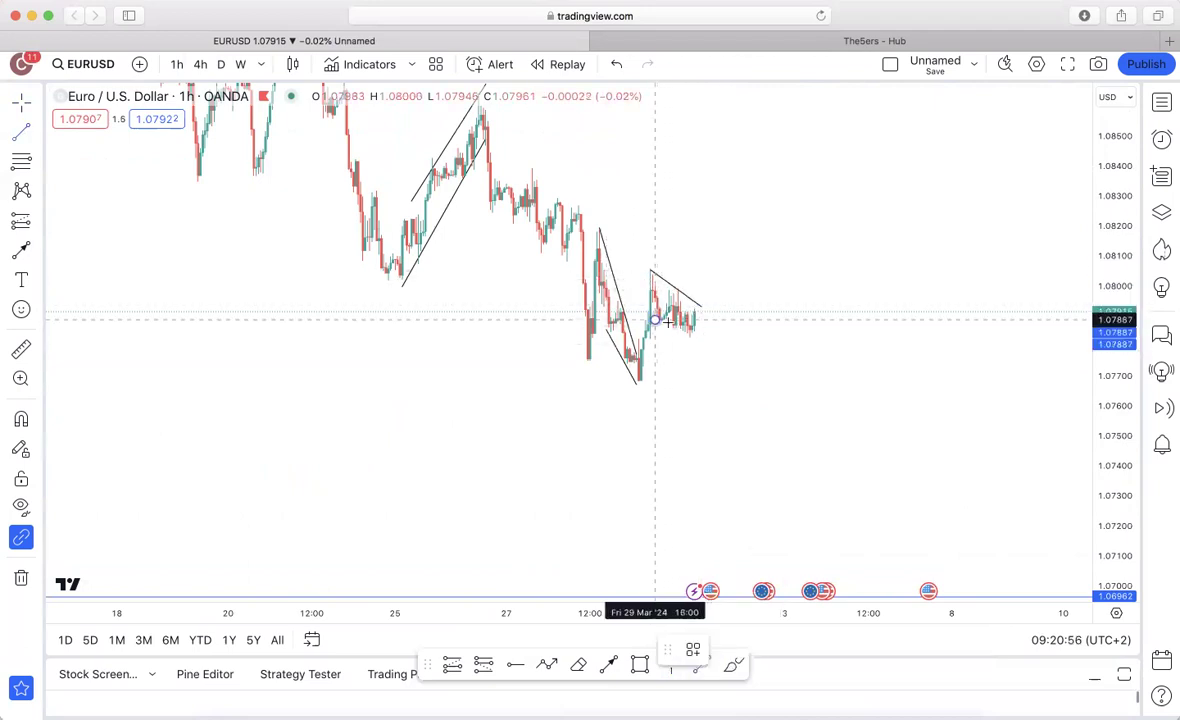
{"action": "left_click", "coordinate": [692, 338]}
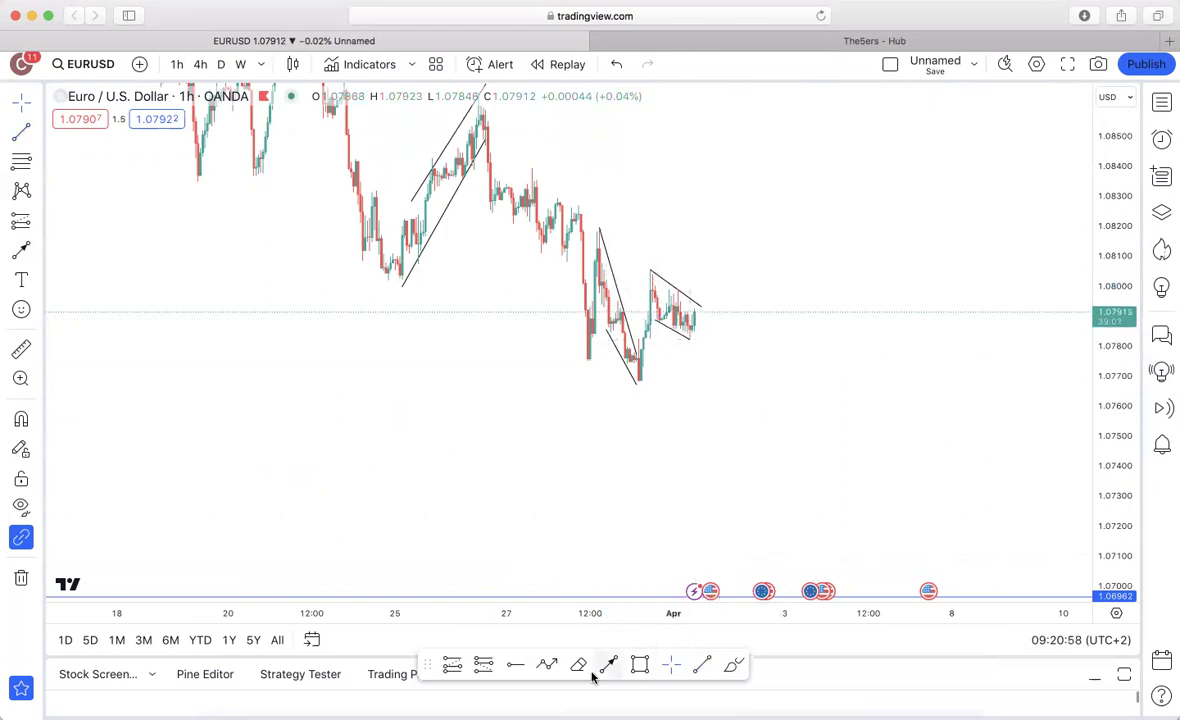
Draw a projected price path from about 1.0802 down to 1.0740, zigzagging up to about 1.0755, then falling to the 1.06962 ray
{"action": "left_click", "coordinate": [549, 664]}
{"action": "left_click", "coordinate": [708, 282]}
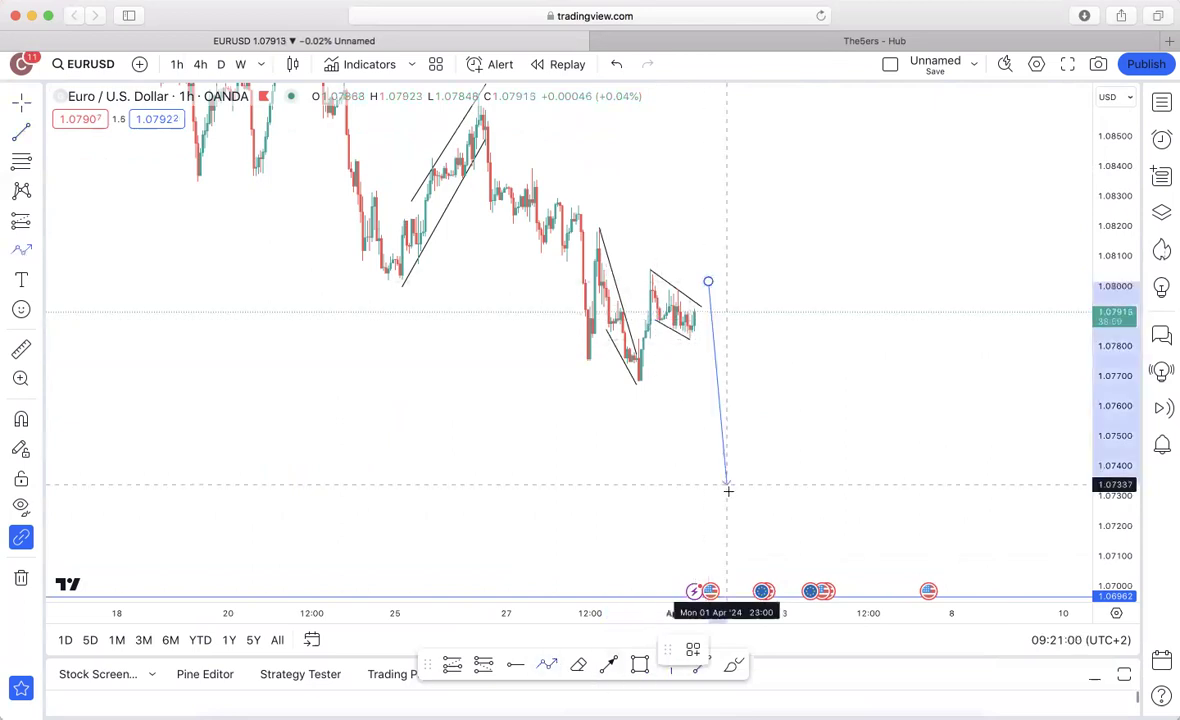
{"action": "left_click", "coordinate": [726, 465]}
{"action": "left_click", "coordinate": [743, 427]}
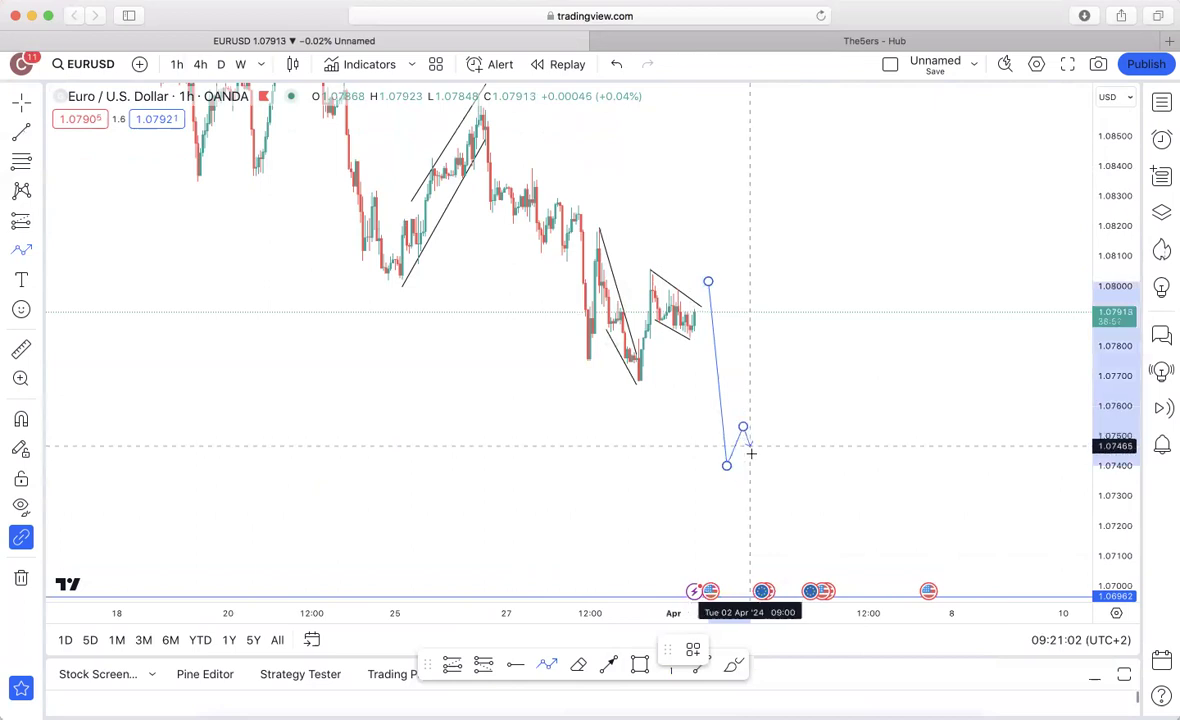
{"action": "left_click", "coordinate": [752, 464]}
{"action": "left_click", "coordinate": [766, 421]}
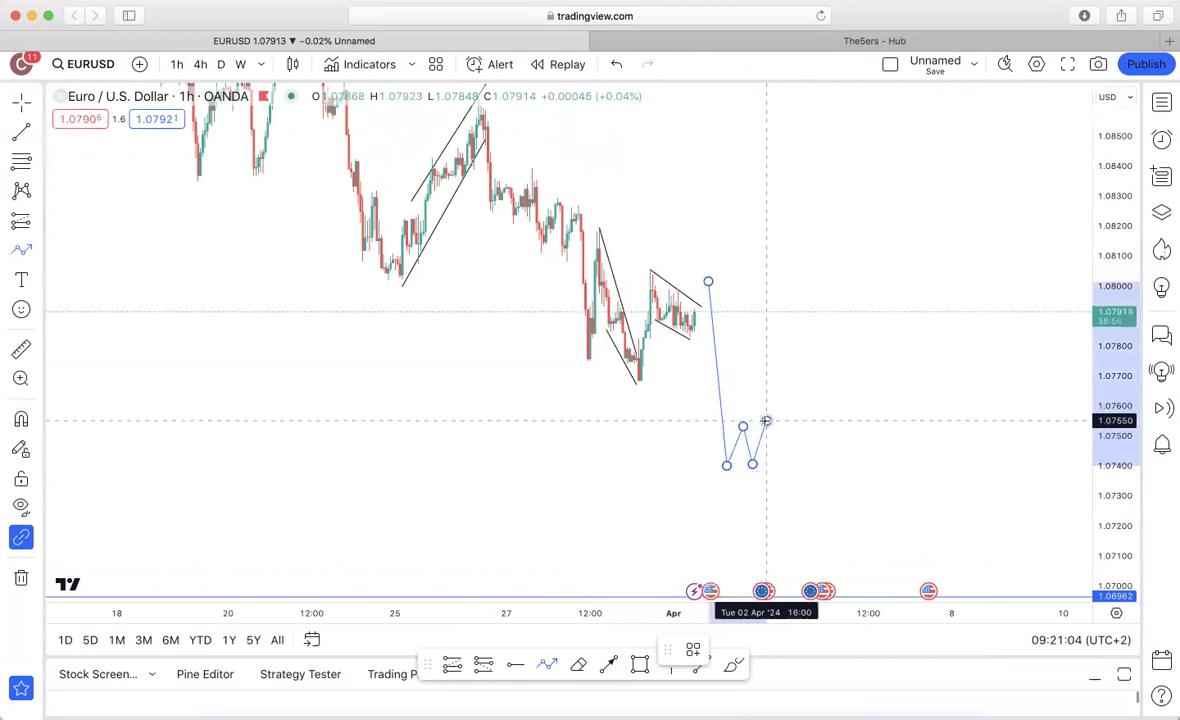
{"action": "double_click", "coordinate": [784, 594]}
{"action": "left_click_drag", "start_coordinate": [822, 527], "coordinate": [825, 483]}
Bound the projected zigzag with a horizontal line at about 1.0740 and a rising upper line from 1.07501 to 1.07556
{"action": "left_click", "coordinate": [702, 667]}
{"action": "left_click_drag", "start_coordinate": [727, 421], "coordinate": [774, 420]}
{"action": "left_click", "coordinate": [702, 664]}
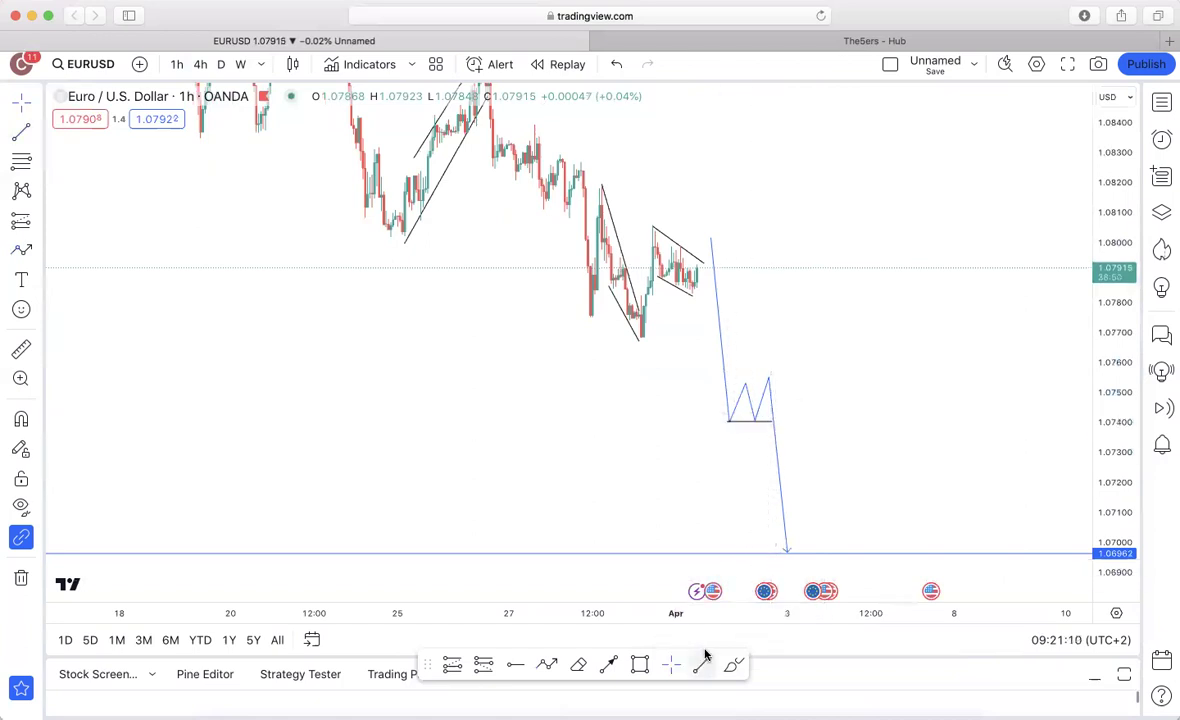
{"action": "left_click", "coordinate": [736, 391]}
{"action": "left_click", "coordinate": [770, 377]}
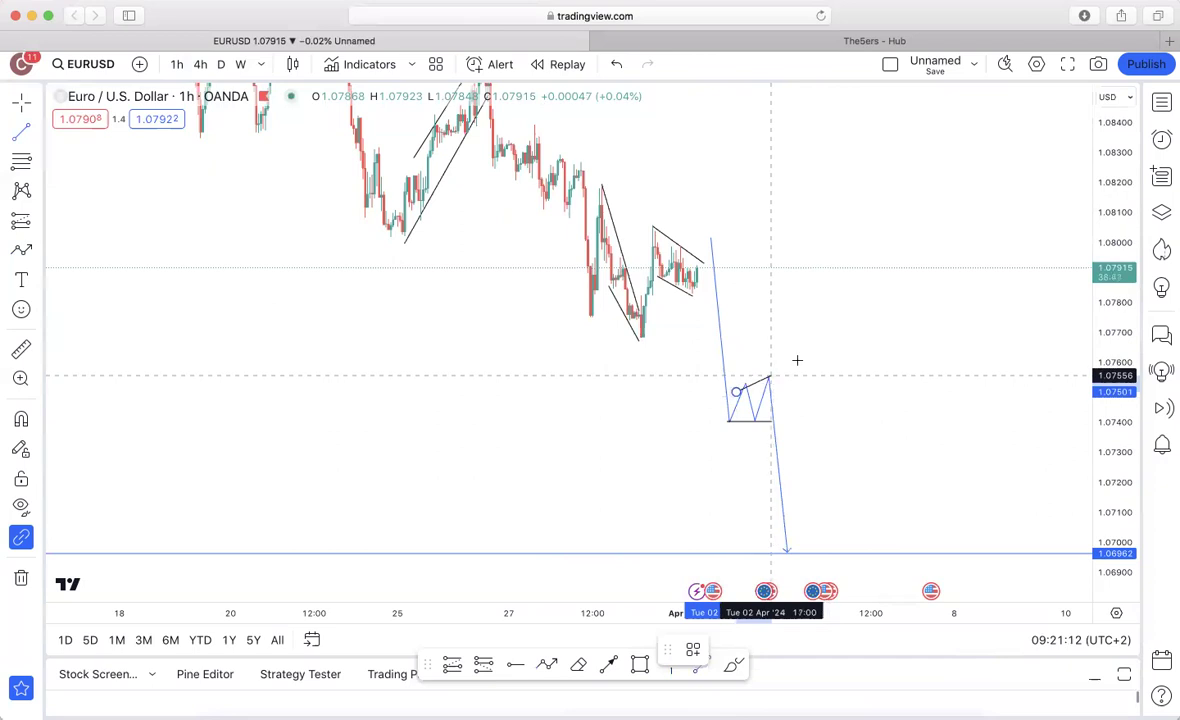
Place a short position with entry at 1.07402, stop at 1.07558 and target at 1.06957
{"action": "left_click", "coordinate": [671, 664]}
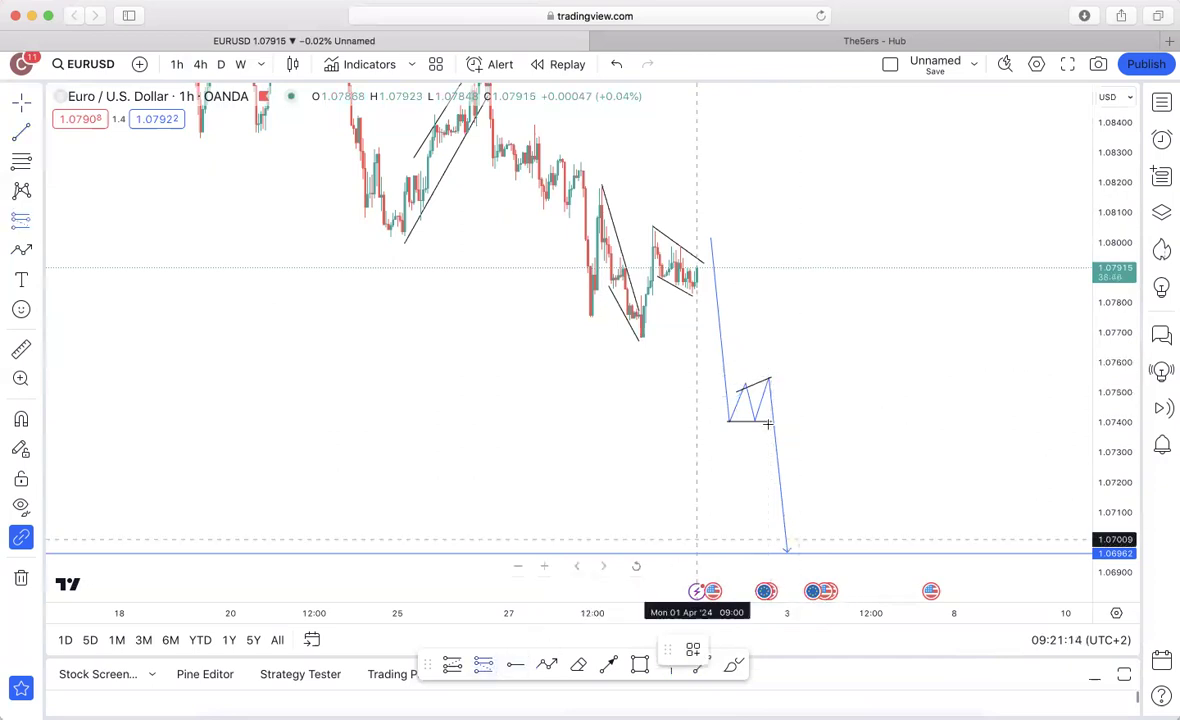
{"action": "left_click", "coordinate": [773, 421]}
{"action": "left_click_drag", "start_coordinate": [773, 316], "coordinate": [773, 375]}
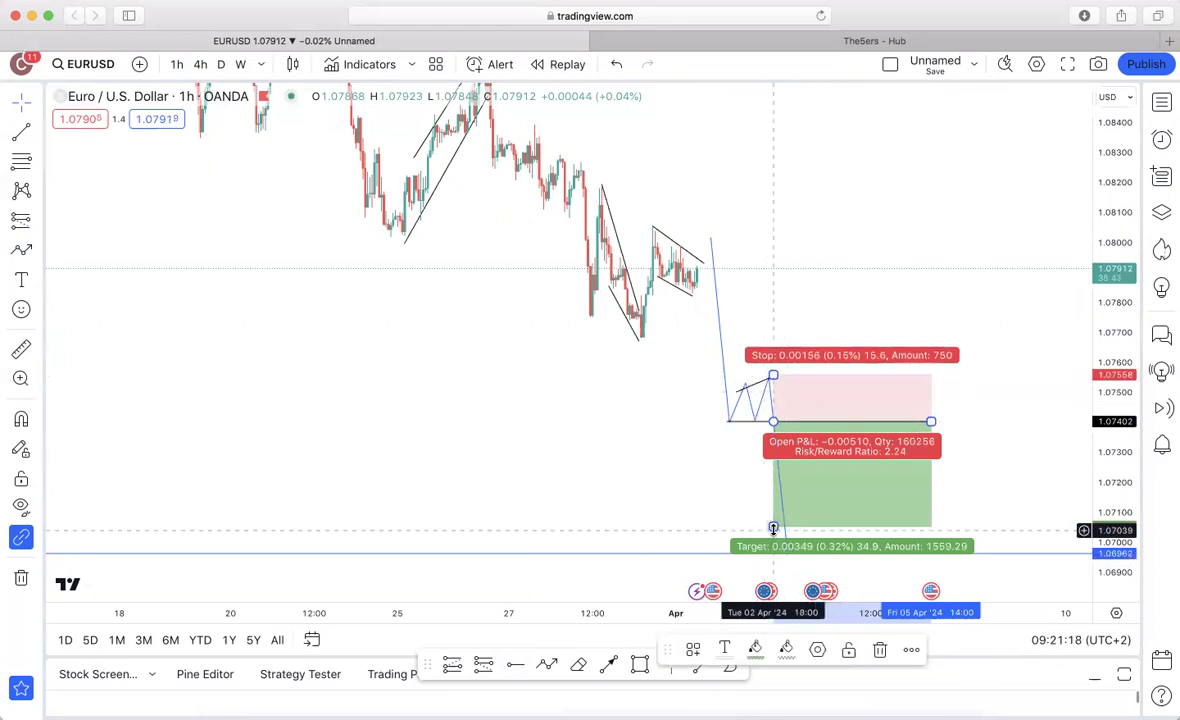
{"action": "left_click_drag", "start_coordinate": [773, 526], "coordinate": [773, 553]}
Examine the short setup against the whole February to April EURUSD price structure
{"action": "left_click_drag", "start_coordinate": [419, 617], "coordinate": [908, 617]}
{"action": "left_click_drag", "start_coordinate": [1130, 311], "coordinate": [1101, 478]}
{"action": "scroll", "coordinate": [1040, 179], "scroll_direction": "down", "scroll_amount": 5}
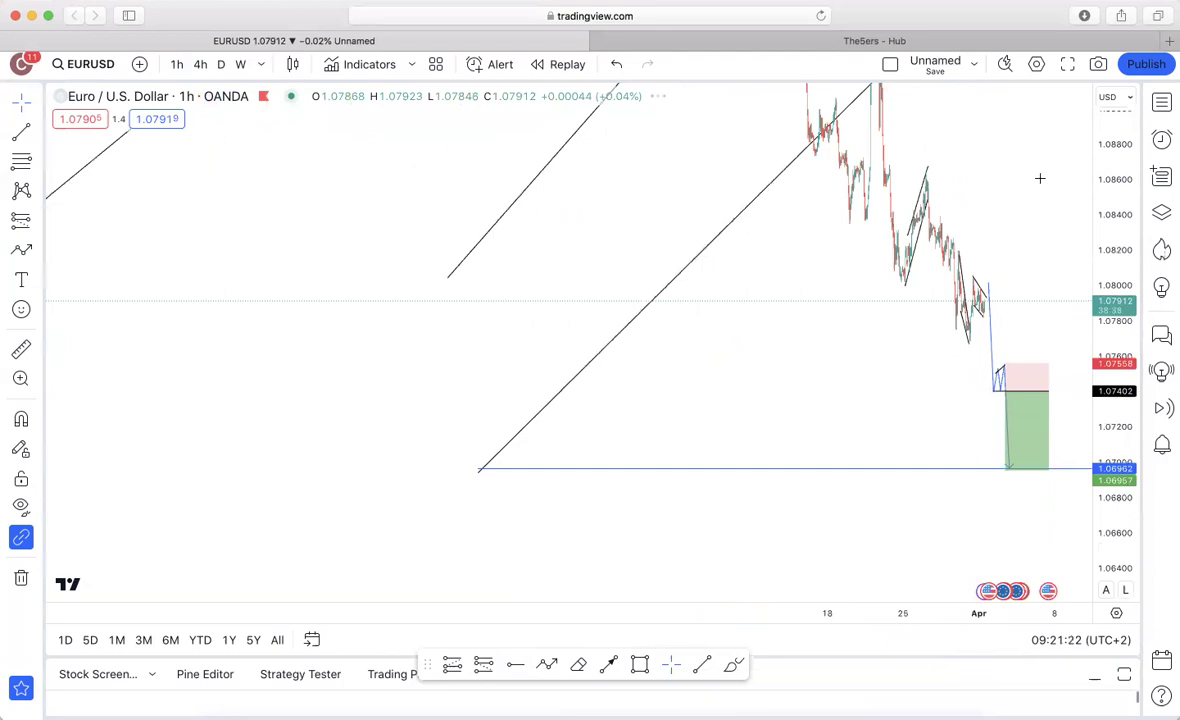
{"action": "left_click_drag", "start_coordinate": [961, 266], "coordinate": [883, 283]}
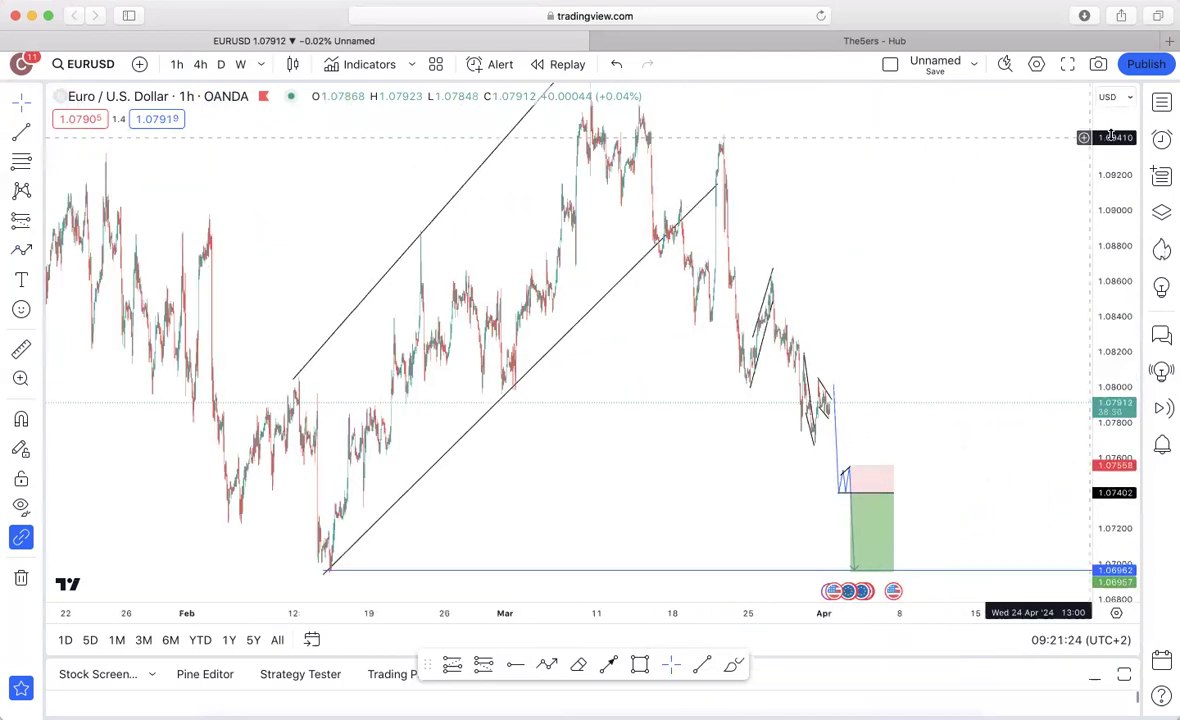
{"action": "left_click_drag", "start_coordinate": [1102, 136], "coordinate": [1096, 269]}
{"action": "scroll", "coordinate": [1096, 268], "scroll_direction": "down", "scroll_amount": 1}
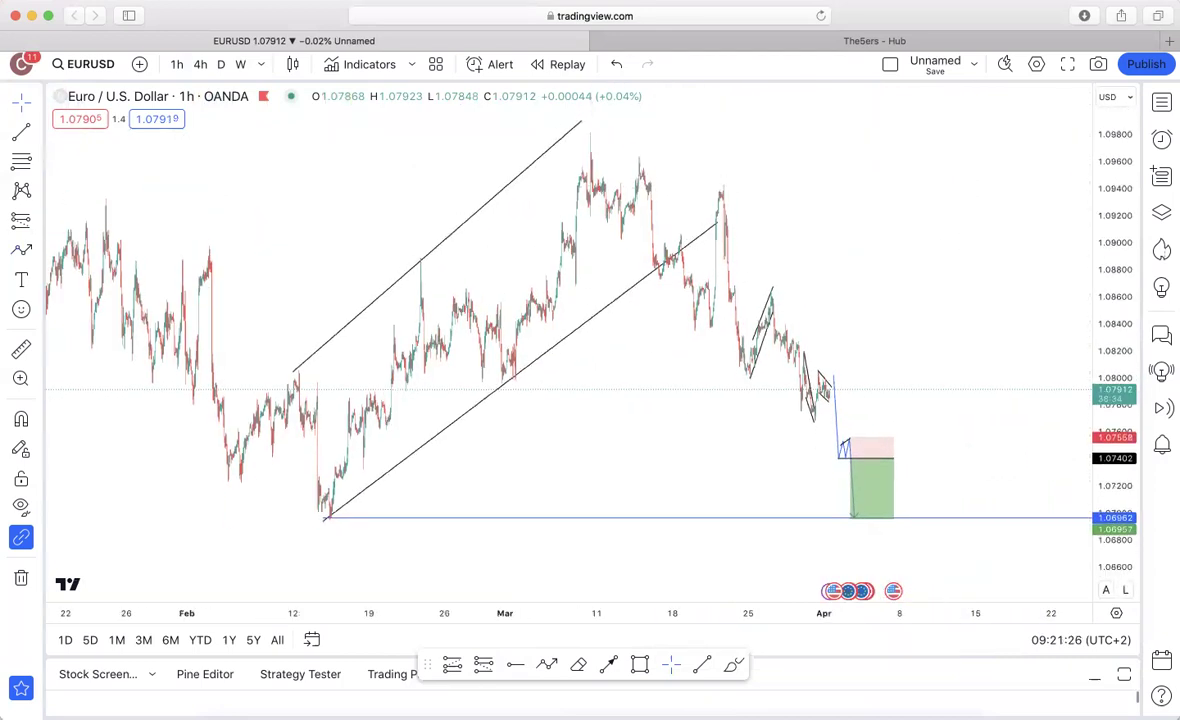
Switch the chart to EURAUD on the weekly timeframe, framed on the 2023 to 2024 candles
{"action": "key", "text": "Down"}
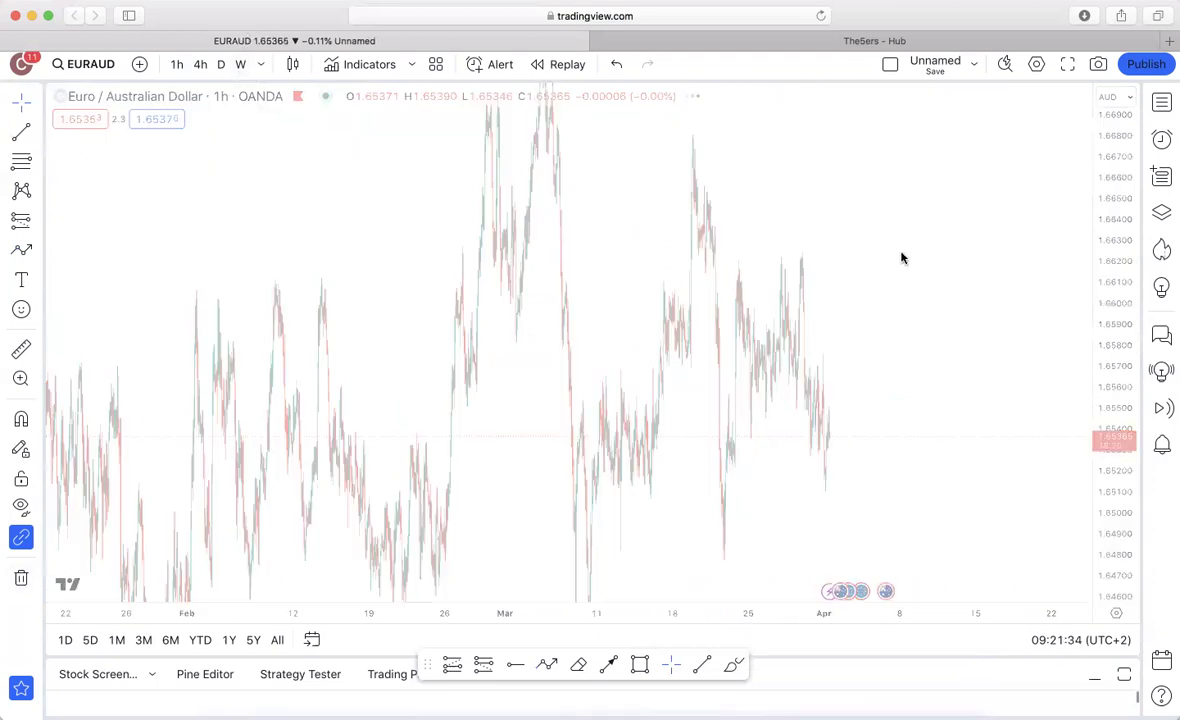
{"action": "left_click_drag", "start_coordinate": [1103, 153], "coordinate": [1095, 522]}
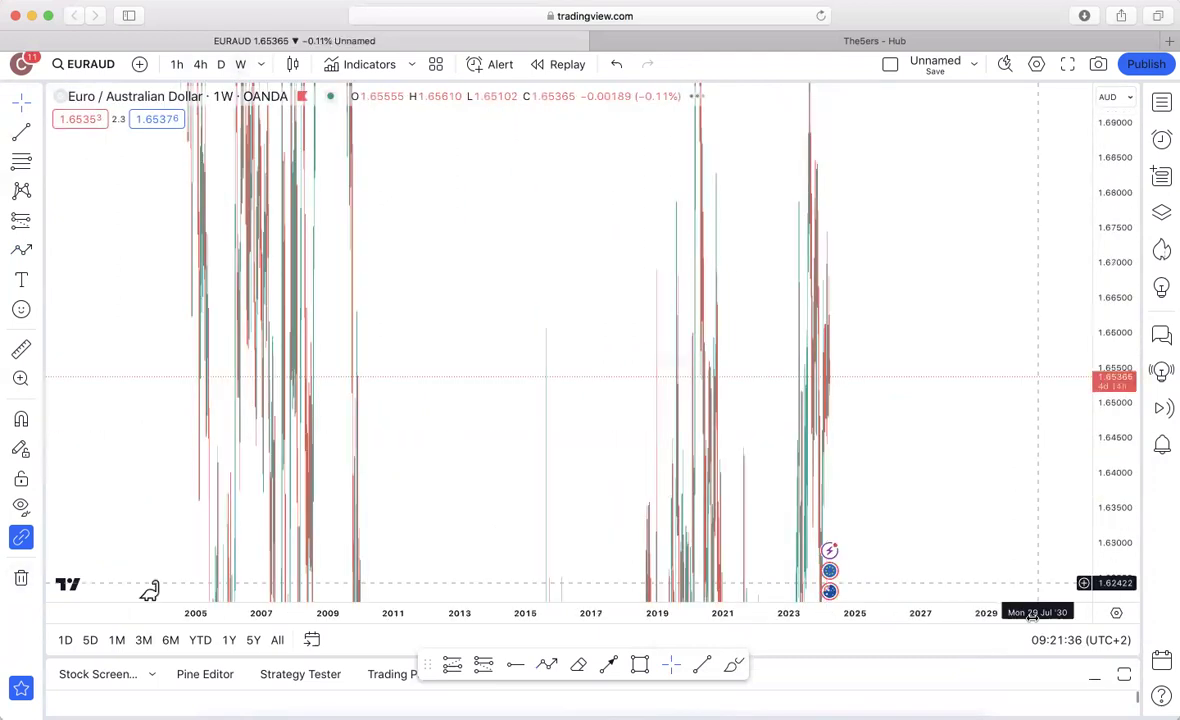
{"action": "left_click_drag", "start_coordinate": [987, 616], "coordinate": [813, 618]}
{"action": "scroll", "coordinate": [1097, 476], "scroll_direction": "up", "scroll_amount": 2}
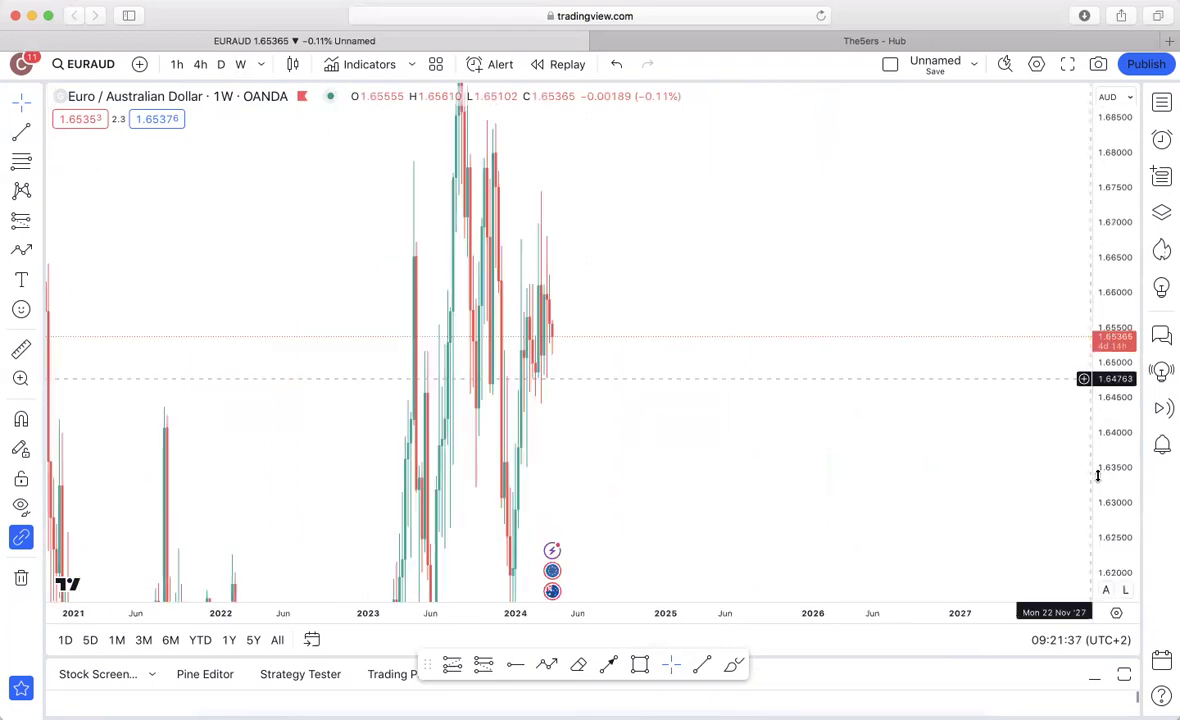
{"action": "scroll", "coordinate": [882, 447], "scroll_direction": "up", "scroll_amount": 3}
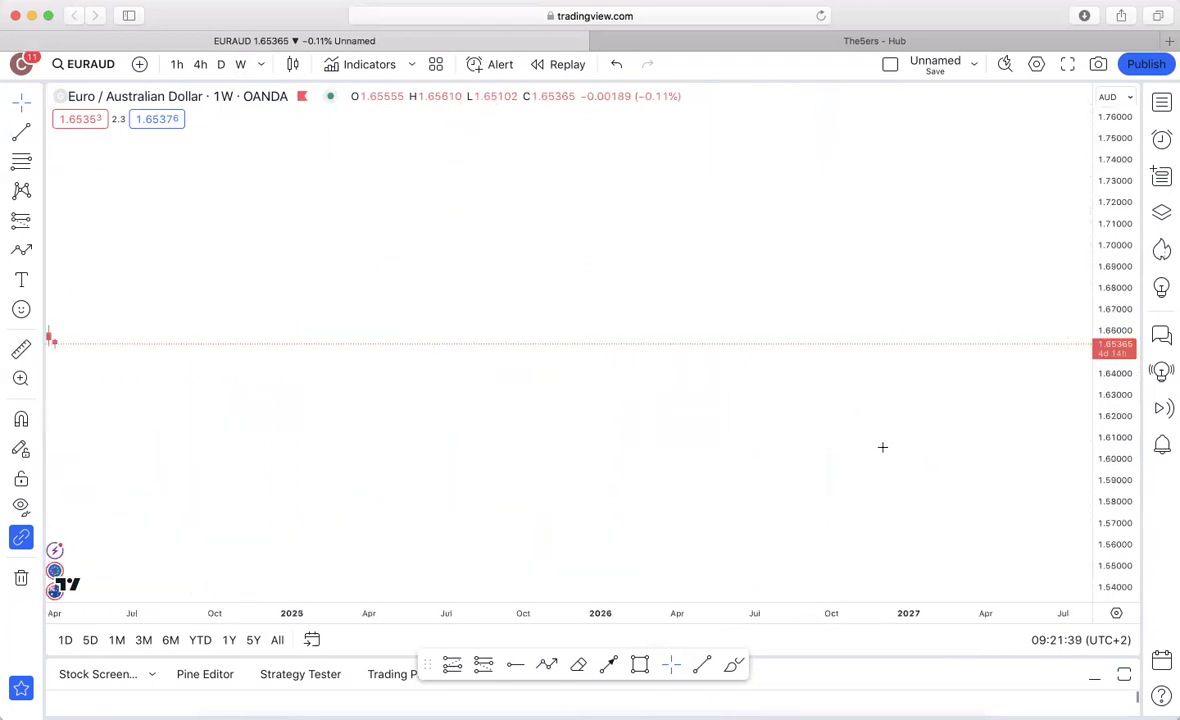
{"action": "left_click_drag", "start_coordinate": [412, 470], "coordinate": [894, 444]}
{"action": "left_click_drag", "start_coordinate": [1120, 462], "coordinate": [1107, 295]}
{"action": "left_click_drag", "start_coordinate": [582, 598], "coordinate": [697, 587]}
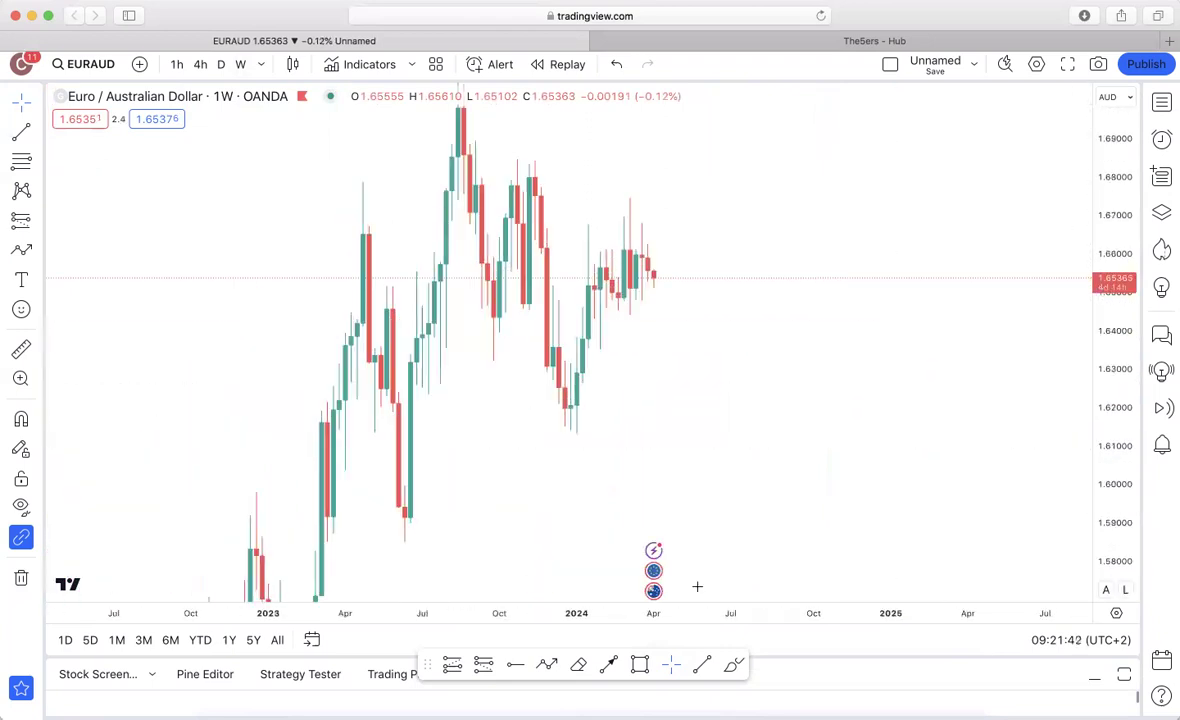
Draw lines under and over the weekly rise since January 2024, starting at 1.61418 and 1.66284, plus a horizontal ray at 1.61312
{"action": "left_click", "coordinate": [576, 430]}
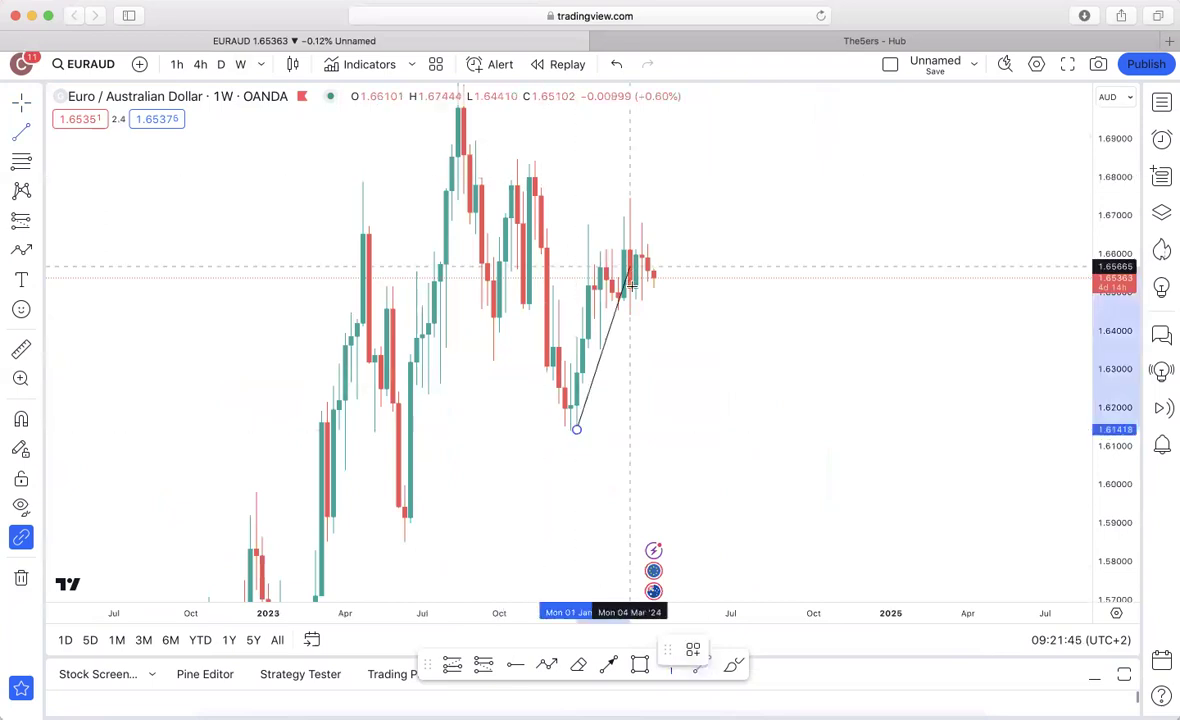
{"action": "left_click", "coordinate": [631, 287]}
{"action": "left_click", "coordinate": [703, 626]}
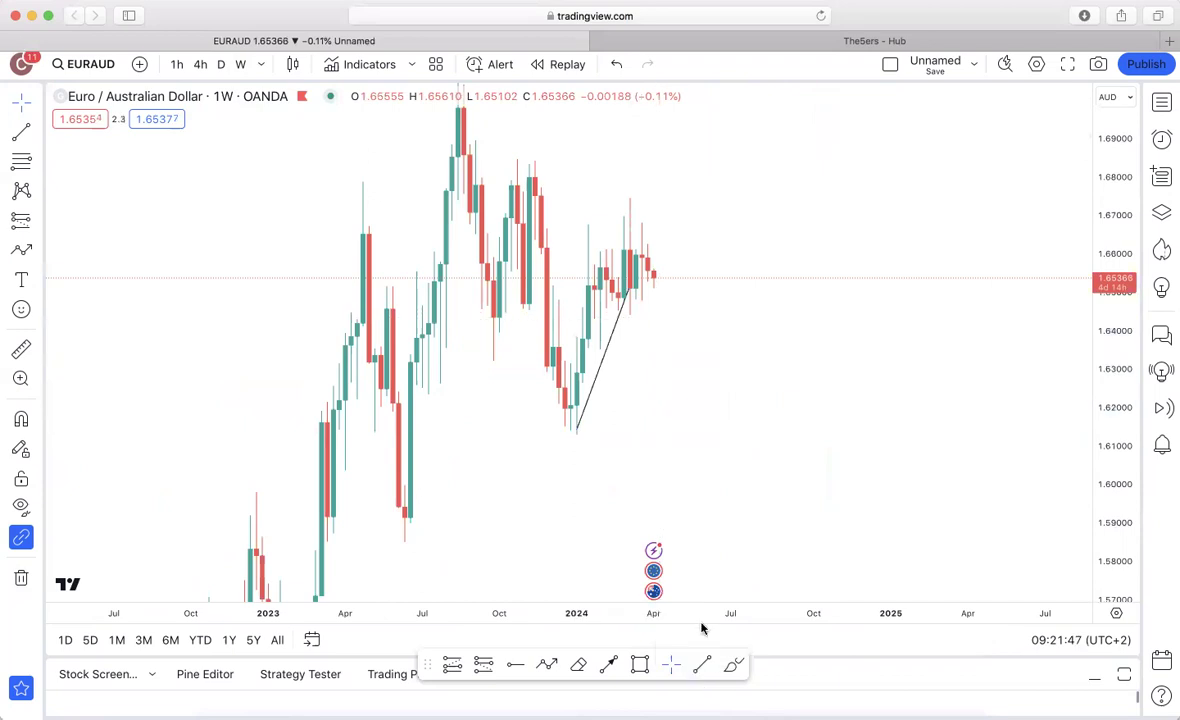
{"action": "left_click", "coordinate": [570, 242]}
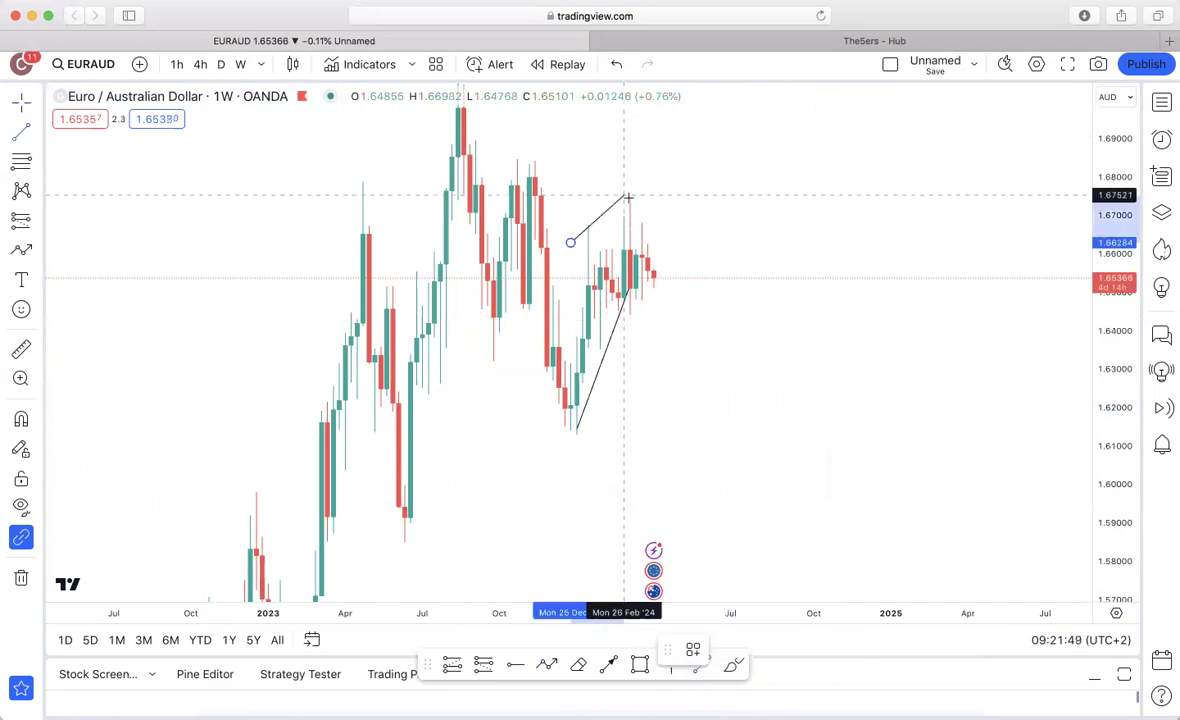
{"action": "left_click", "coordinate": [629, 199]}
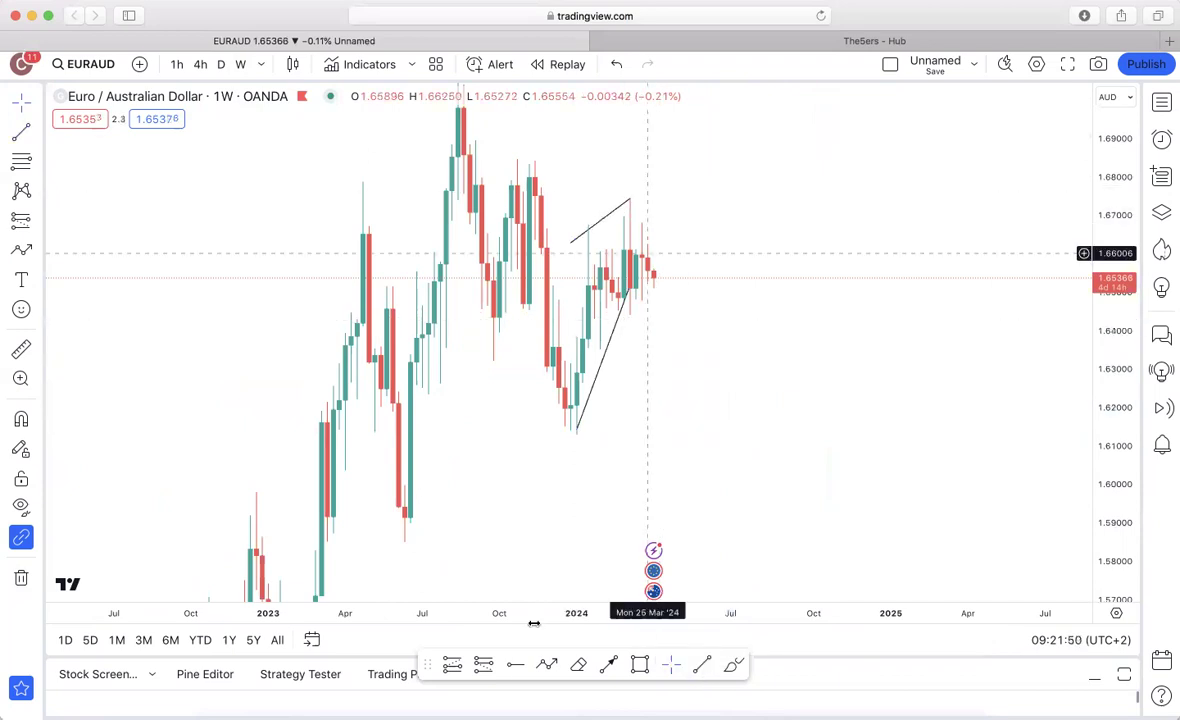
{"action": "left_click", "coordinate": [577, 433]}
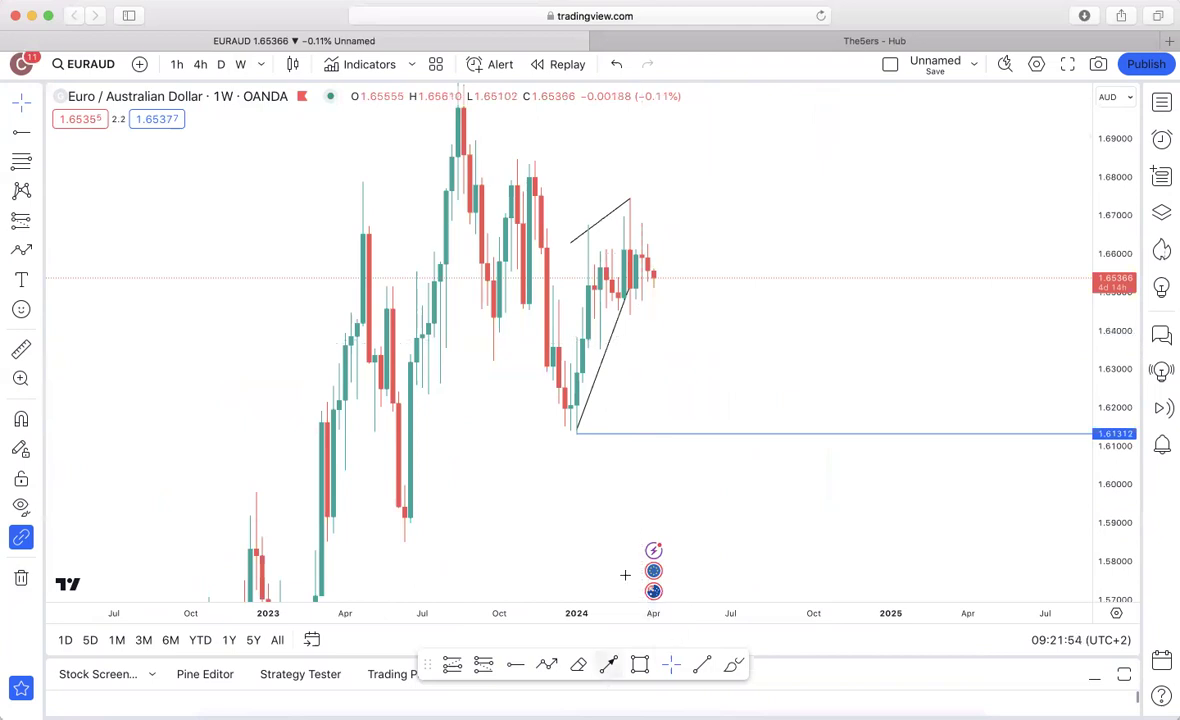
Draw a projection arrow from the current weekly price down toward the 1.61312 ray, and delete it
{"action": "key", "text": "alt+t"}
{"action": "left_click", "coordinate": [659, 288]}
{"action": "left_click", "coordinate": [677, 420]}
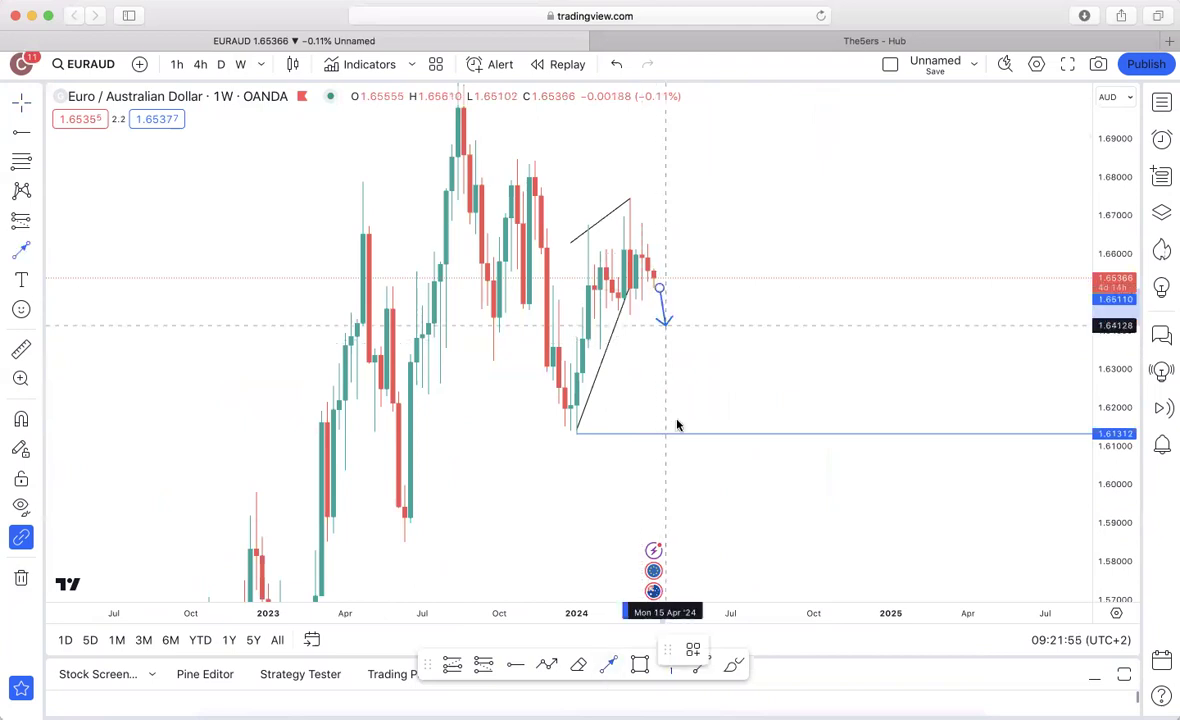
{"action": "key", "text": "Delete"}
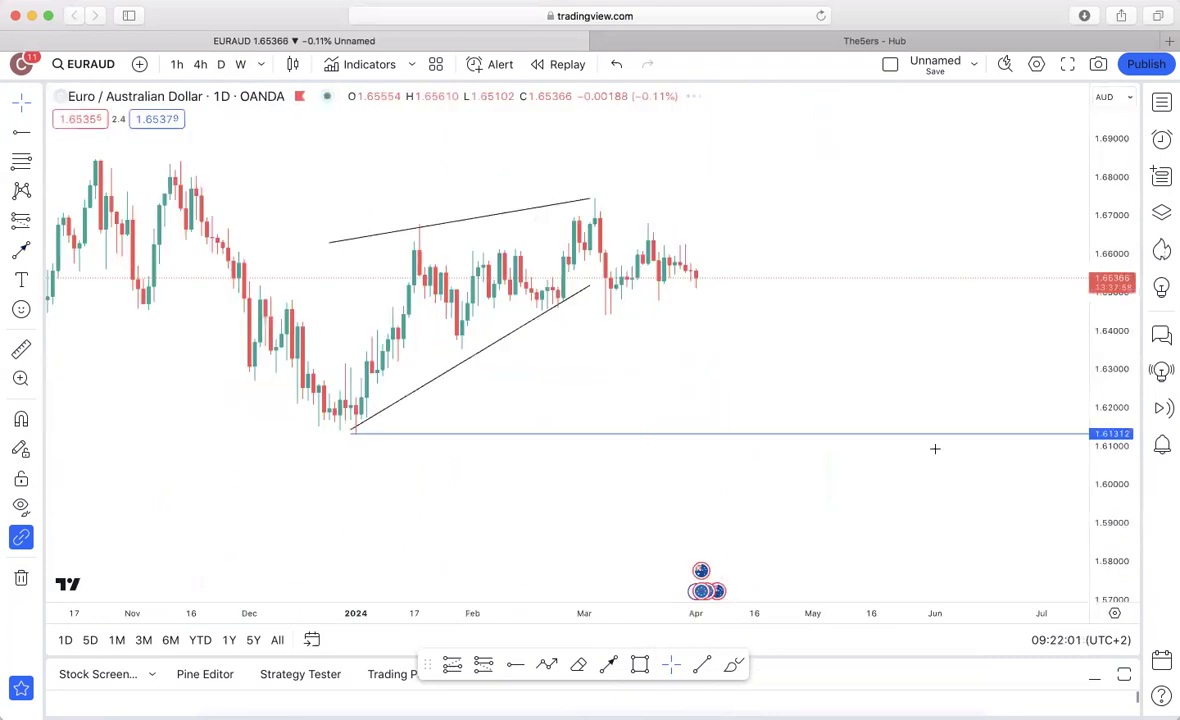
On the daily chart, draw converging lines around the March correction: lower from 1.64355 to about 1.6515, upper from about 1.668 to 1.661
{"action": "scroll", "coordinate": [1119, 482], "scroll_direction": "down", "scroll_amount": 2}
{"action": "left_click", "coordinate": [706, 661]}
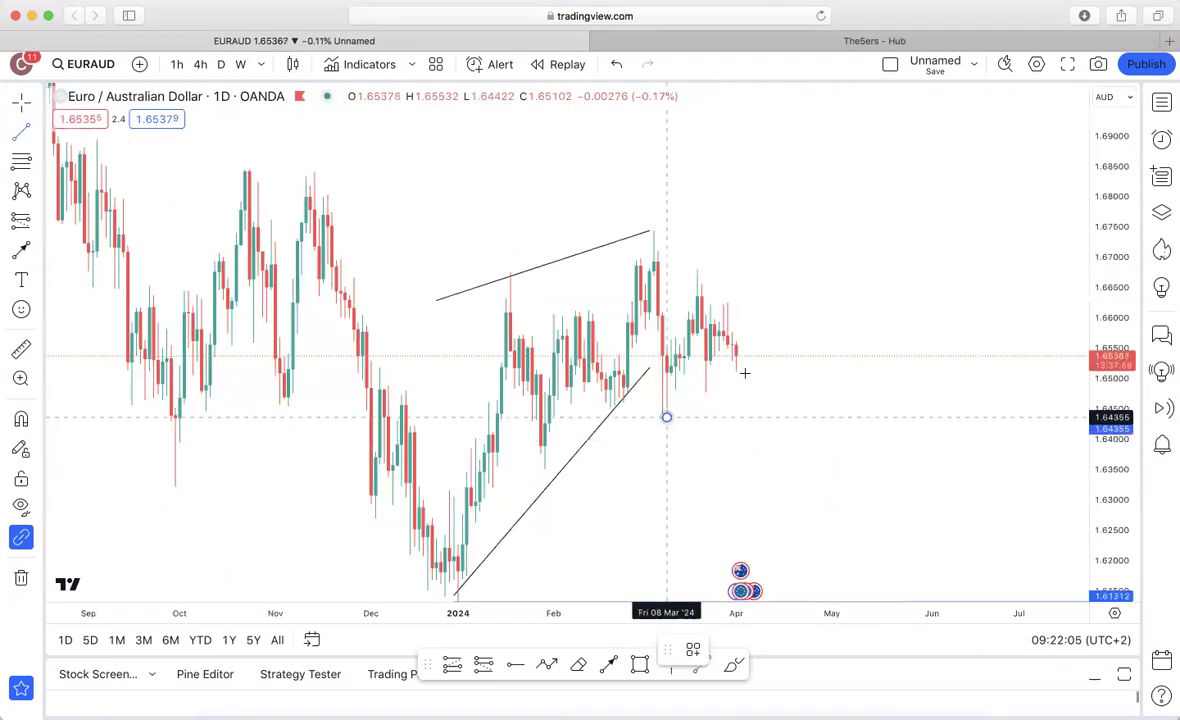
{"action": "left_click", "coordinate": [741, 371]}
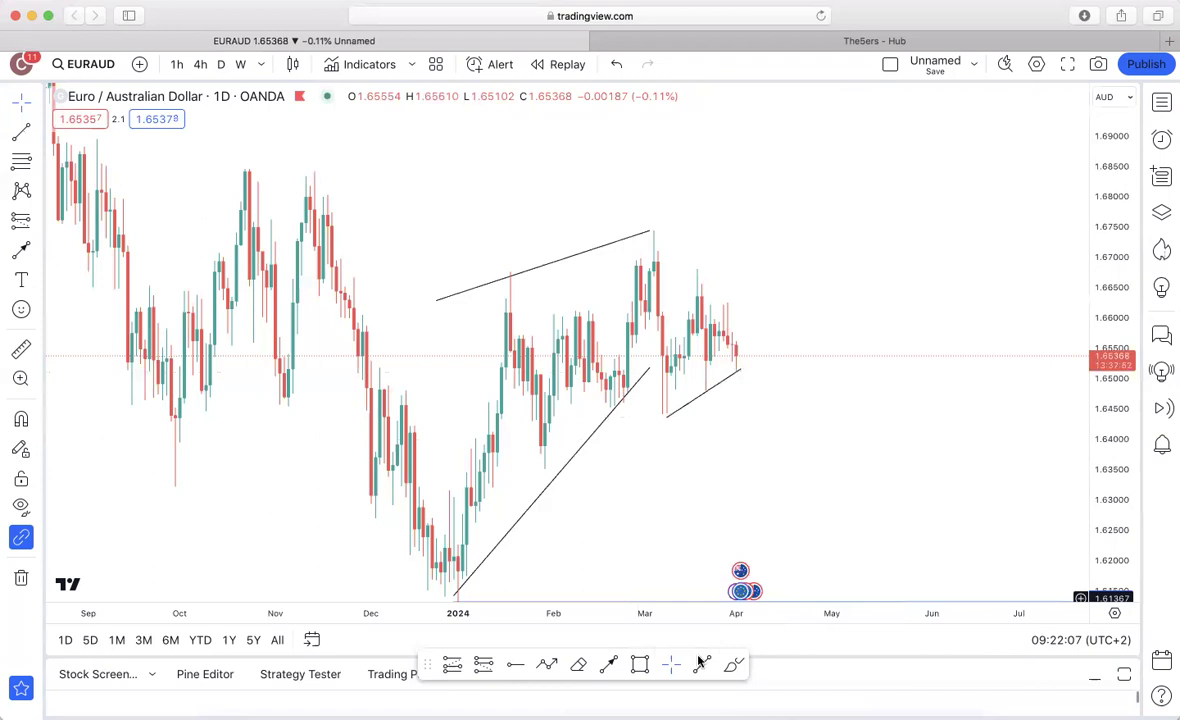
{"action": "left_click", "coordinate": [697, 267]}
{"action": "left_click", "coordinate": [732, 311]}
Place a horizontal ray at the early-March daily low, 1.64423
{"action": "left_click_drag", "start_coordinate": [808, 508], "coordinate": [787, 488]}
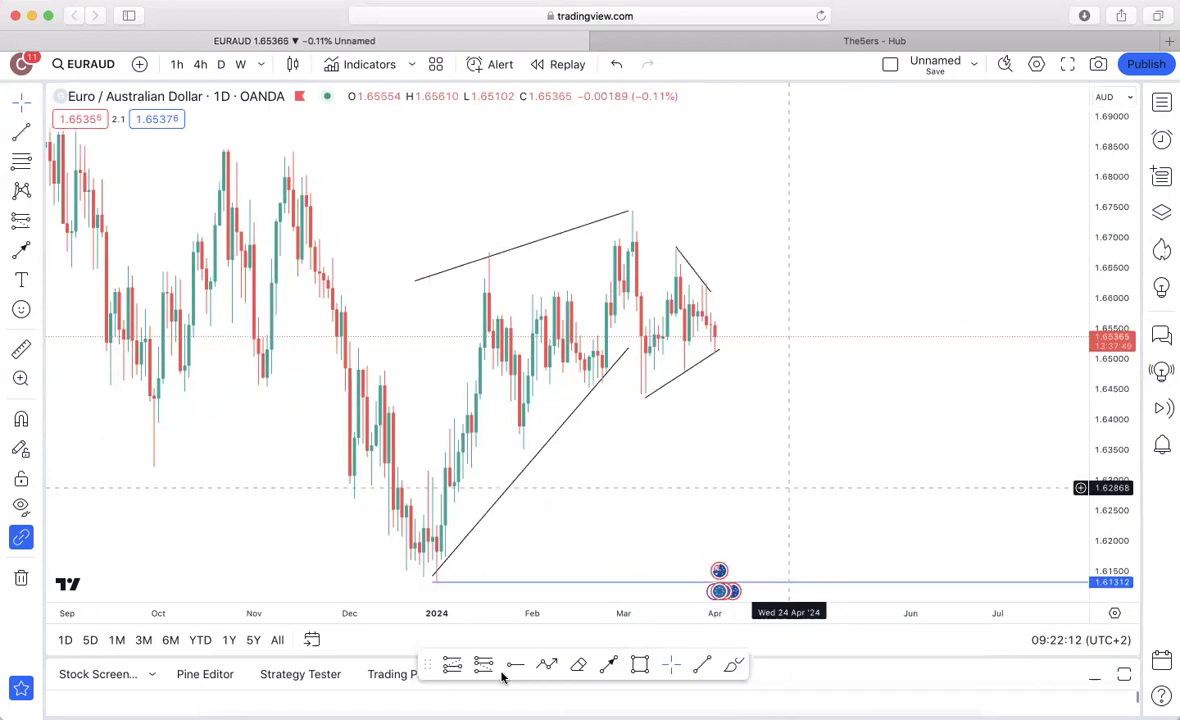
{"action": "left_click", "coordinate": [516, 666]}
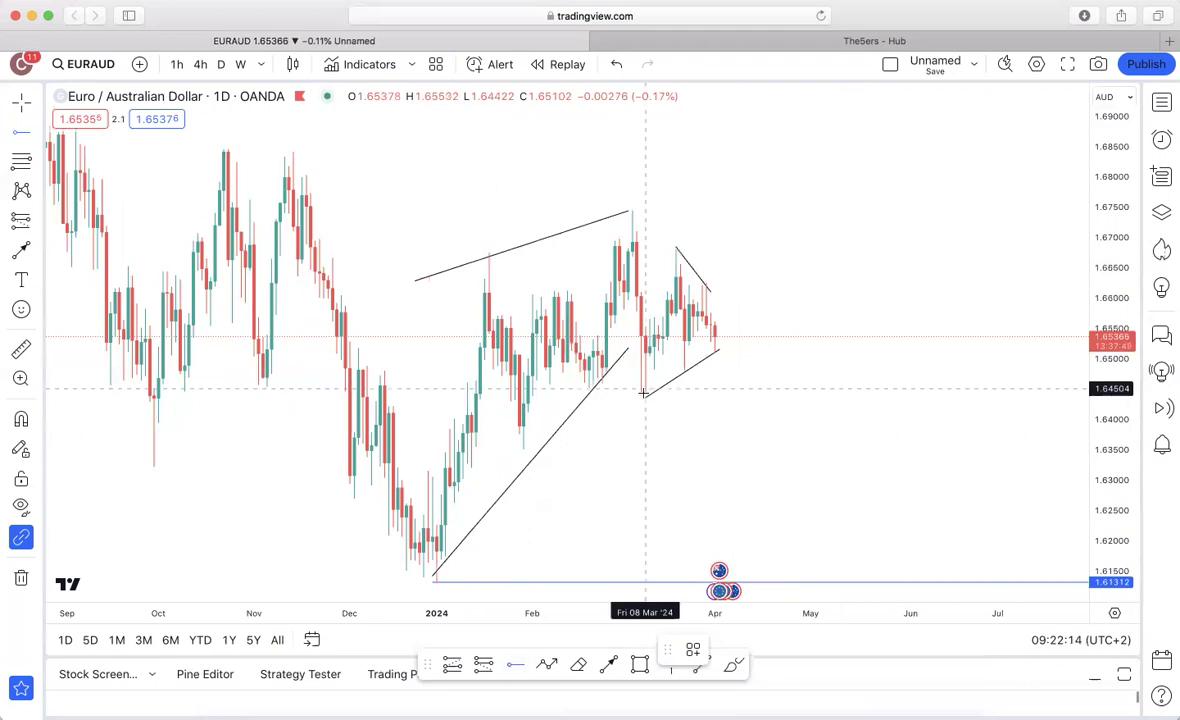
{"action": "left_click", "coordinate": [645, 390]}
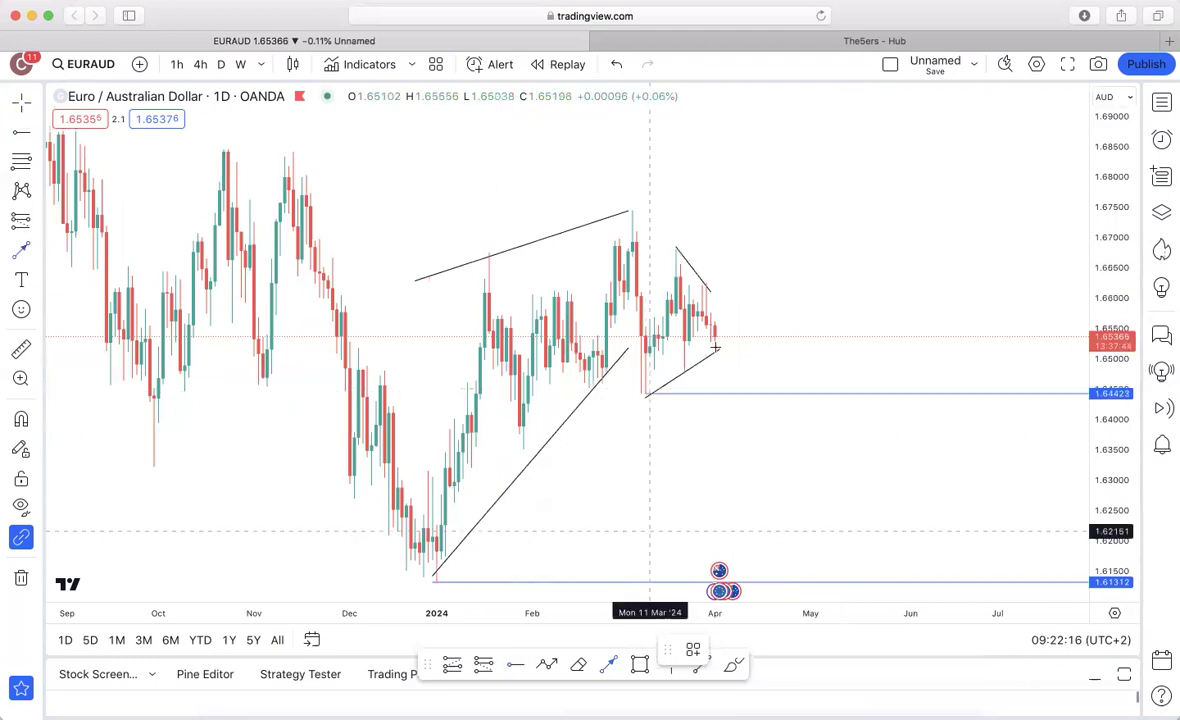
Draw a projection arrow from the current daily price down to the 1.64423 ray, and delete it
{"action": "left_click", "coordinate": [723, 376]}
{"action": "left_click", "coordinate": [727, 393]}
{"action": "left_click", "coordinate": [937, 649]}
Switch EURAUD to the 1-hour timeframe and move the lower correction line's start to the 7 March low at 1.64395
{"action": "left_click", "coordinate": [178, 74]}
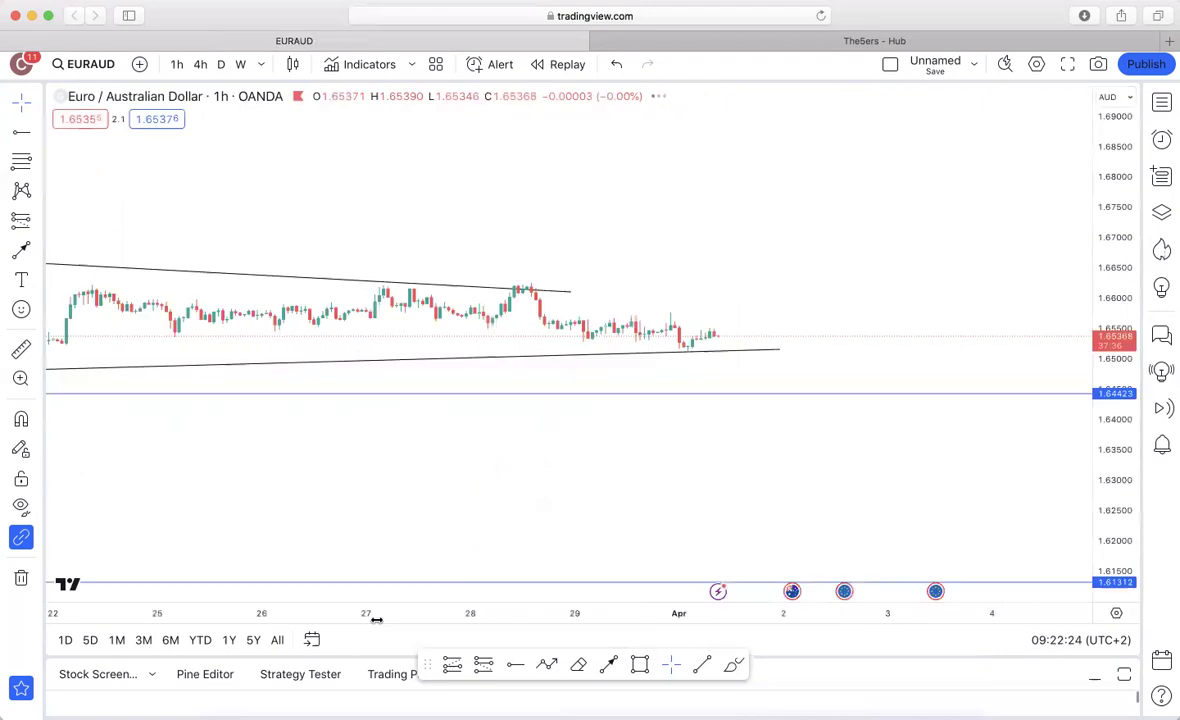
{"action": "scroll", "coordinate": [1042, 489], "scroll_direction": "down", "scroll_amount": 10}
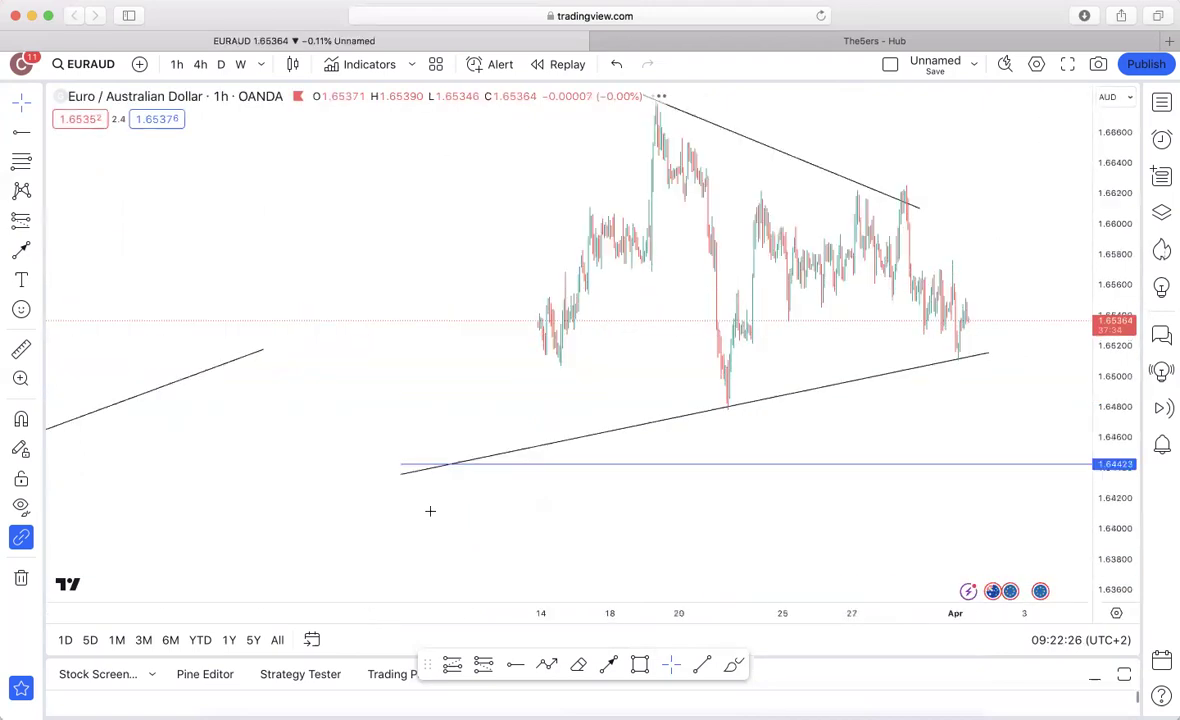
{"action": "left_click", "coordinate": [384, 464]}
{"action": "left_click_drag", "start_coordinate": [386, 464], "coordinate": [382, 463]}
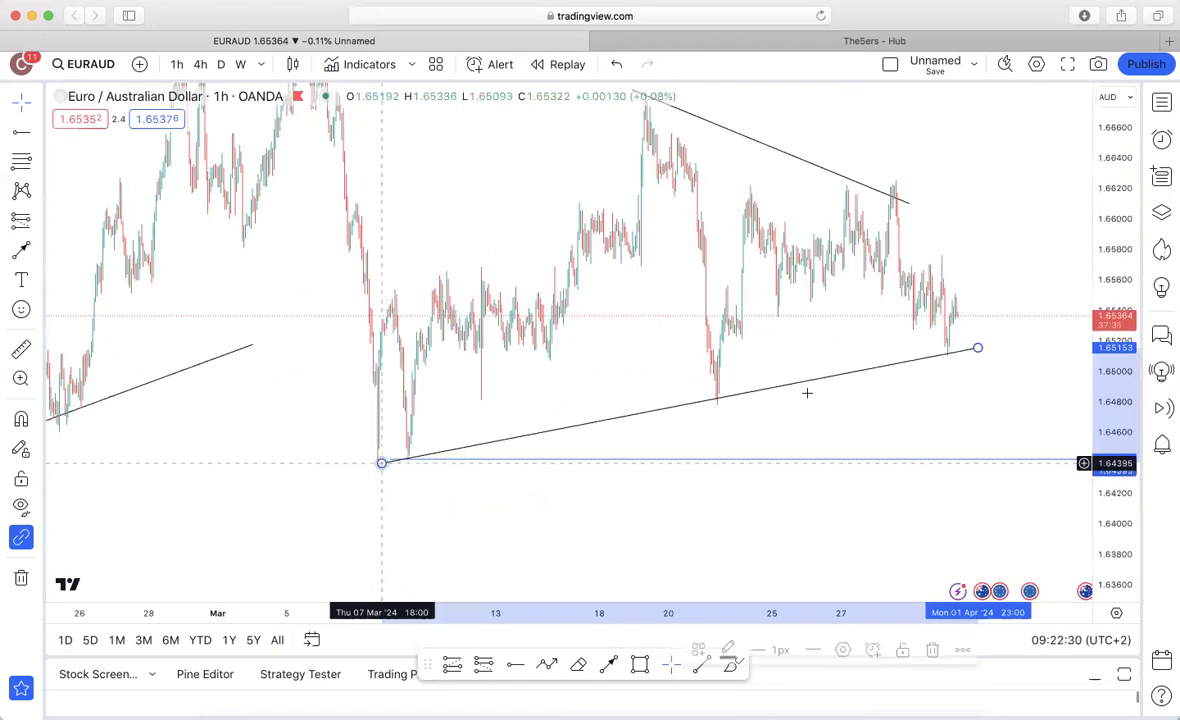
Adjust the ends of the EURAUD hourly correction lines: lower to about 1.6506, upper to about 1.6617 on 29 March
{"action": "left_click_drag", "start_coordinate": [977, 348], "coordinate": [950, 362]}
{"action": "left_click_drag", "start_coordinate": [883, 168], "coordinate": [879, 191]}
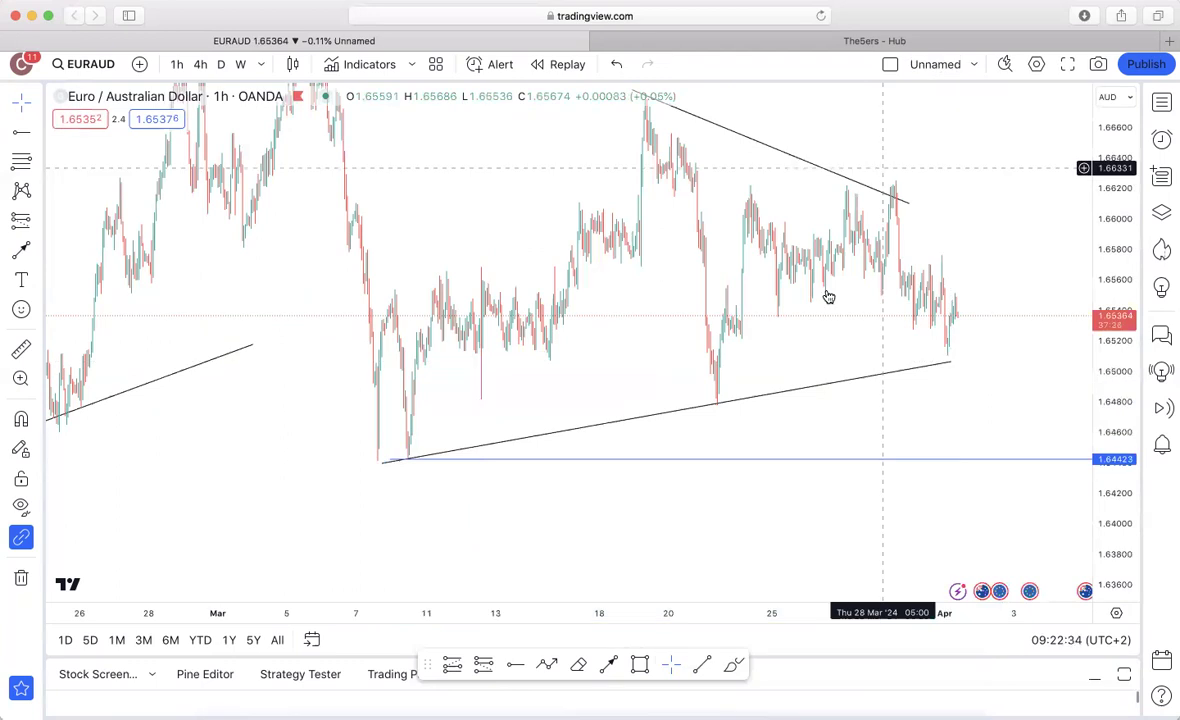
{"action": "left_click_drag", "start_coordinate": [935, 287], "coordinate": [905, 339]}
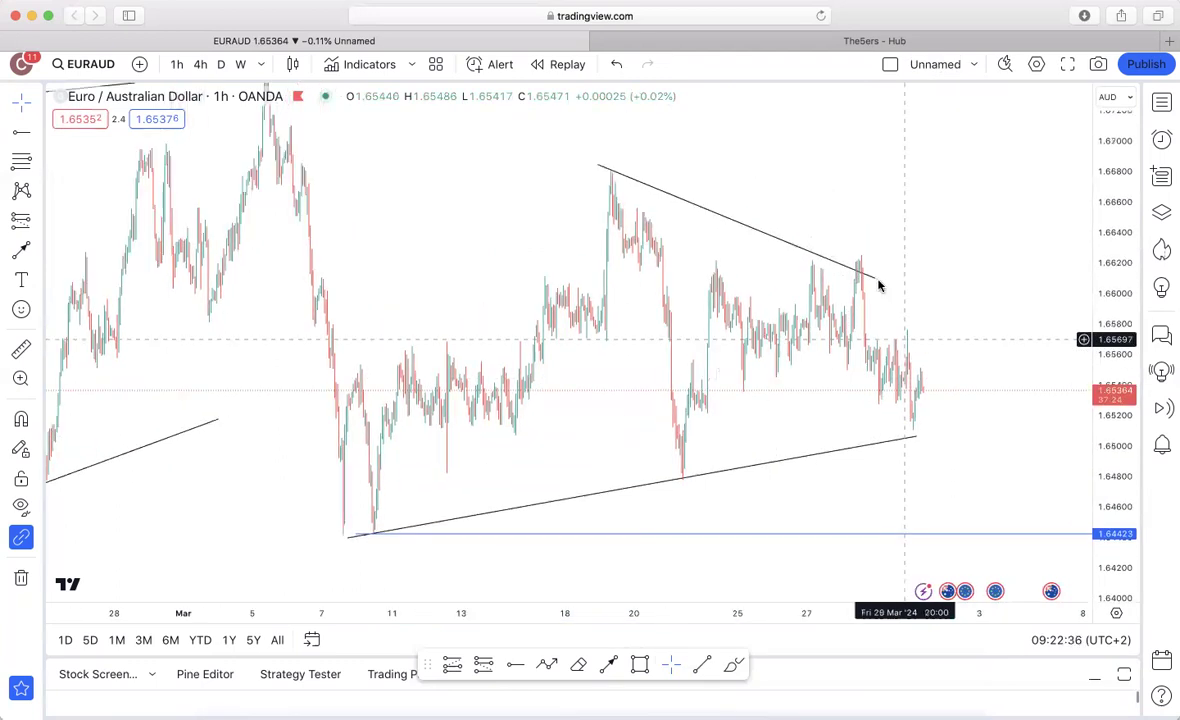
{"action": "left_click", "coordinate": [877, 281]}
{"action": "left_click_drag", "start_coordinate": [877, 279], "coordinate": [901, 268]}
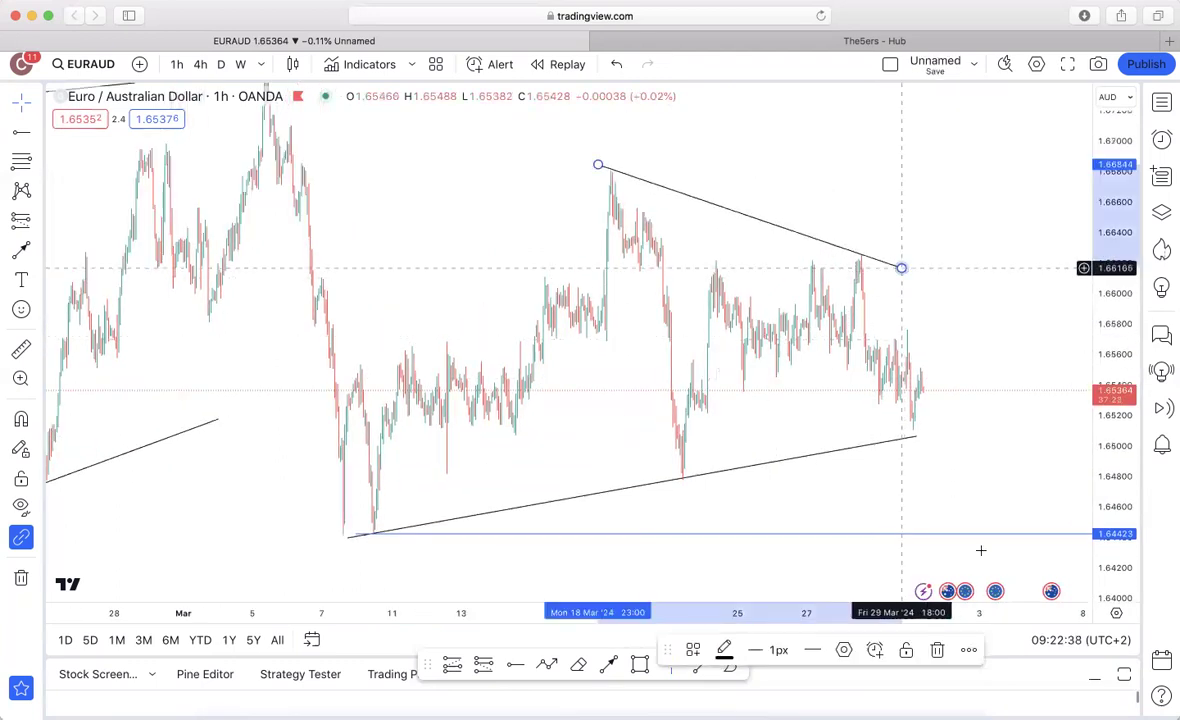
{"action": "left_click", "coordinate": [976, 577]}
Brush a projected path from the current price below the lower line, through a small correction with its outline, down to the 1.64423 ray
{"action": "left_click_drag", "start_coordinate": [968, 617], "coordinate": [803, 617]}
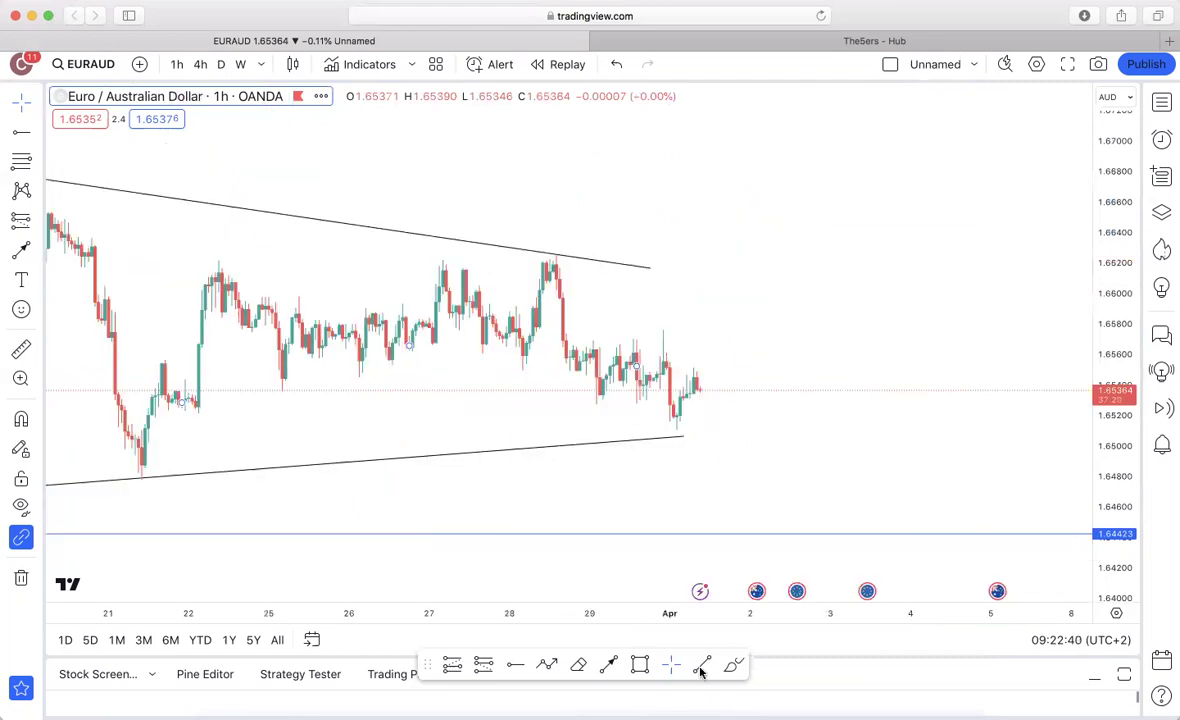
{"action": "left_click", "coordinate": [733, 664]}
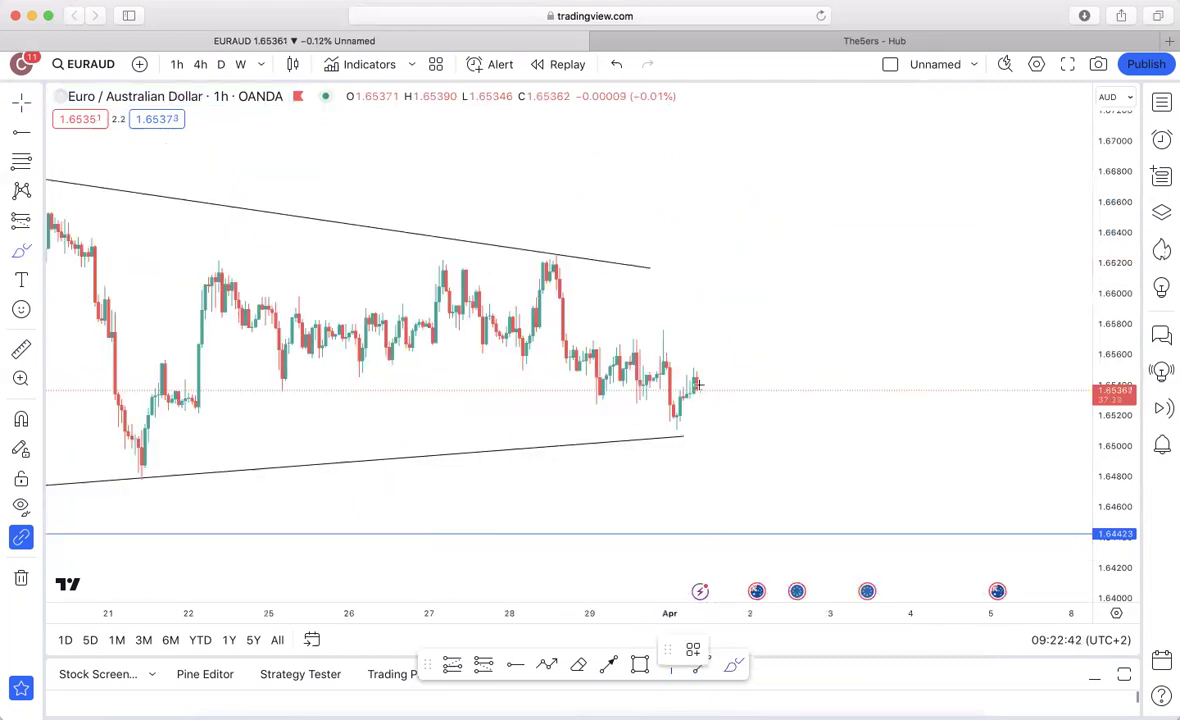
{"action": "left_click", "coordinate": [706, 437]}
{"action": "mouse_move", "coordinate": [700, 395]}
{"action": "left_mouse_down"}
{"action": "mouse_move", "coordinate": [713, 453]}
{"action": "mouse_move", "coordinate": [738, 466]}
{"action": "mouse_move", "coordinate": [749, 538]}
{"action": "left_mouse_up"}
{"action": "mouse_move", "coordinate": [714, 456]}
{"action": "left_mouse_down"}
{"action": "mouse_move", "coordinate": [737, 441]}
{"action": "mouse_move", "coordinate": [714, 431]}
{"action": "left_mouse_up"}
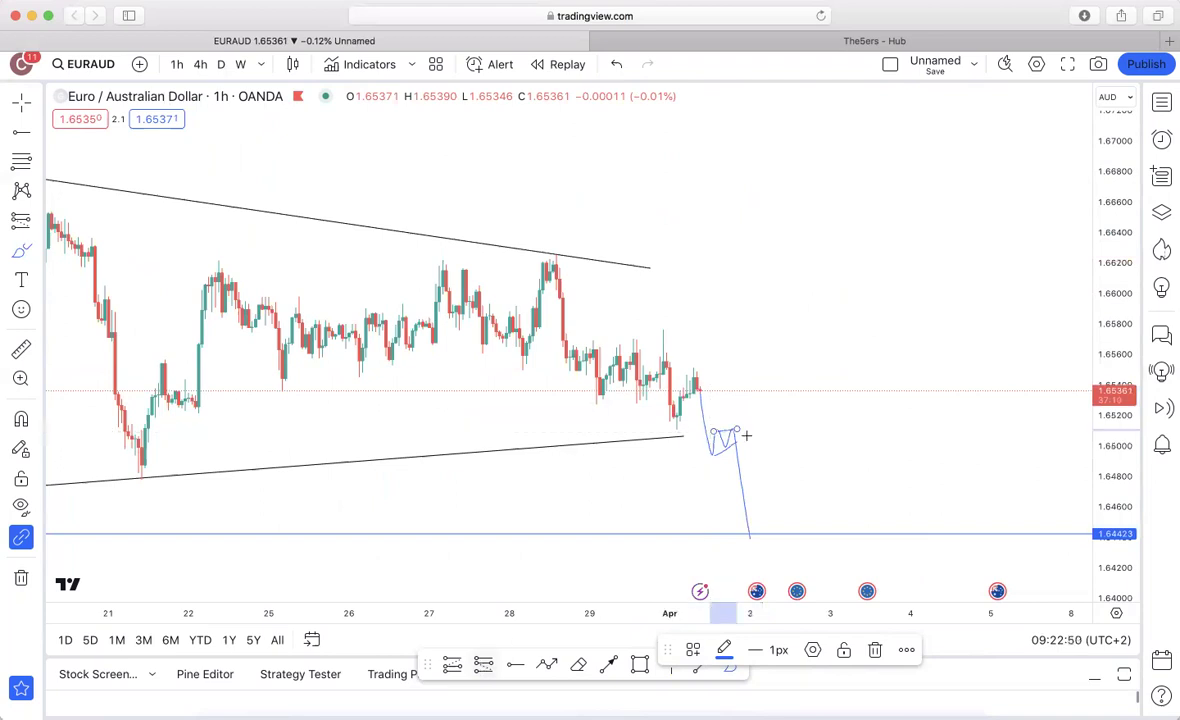
Add a short position after the projected correction with entry 1.64987, stop 1.65154 and target 1.64427, extending to 3 April 07:00
{"action": "left_click", "coordinate": [484, 664]}
{"action": "left_click", "coordinate": [733, 449]}
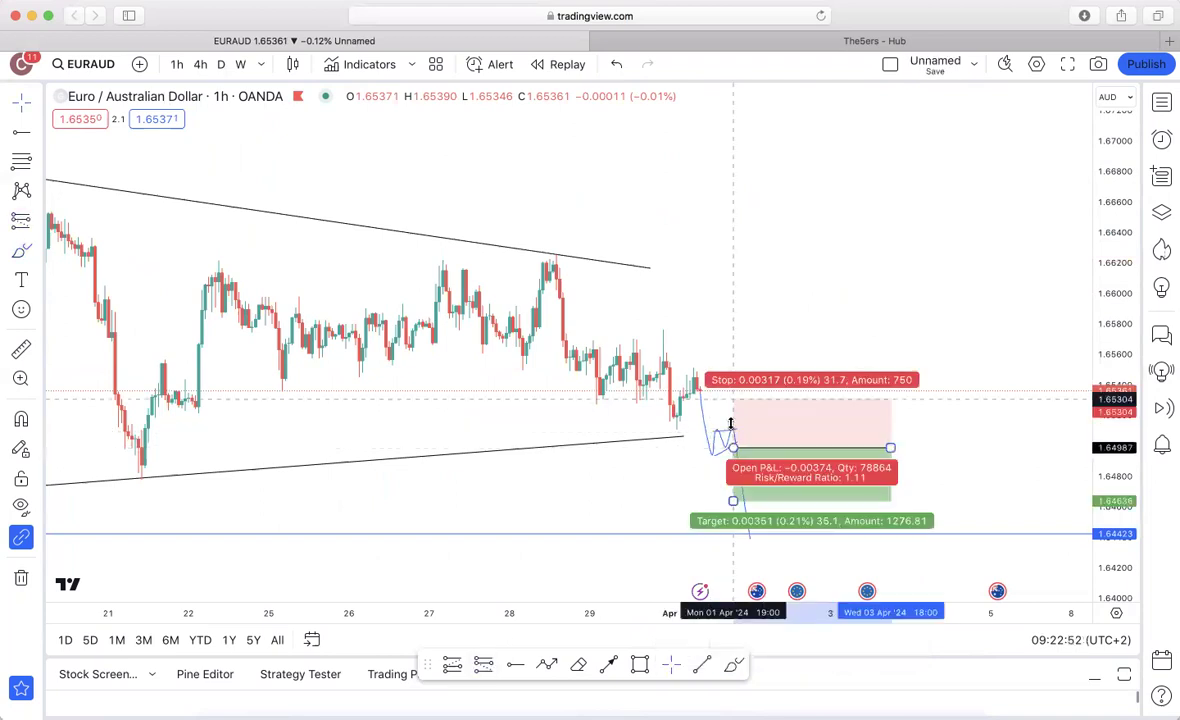
{"action": "left_click_drag", "start_coordinate": [733, 512], "coordinate": [730, 533]}
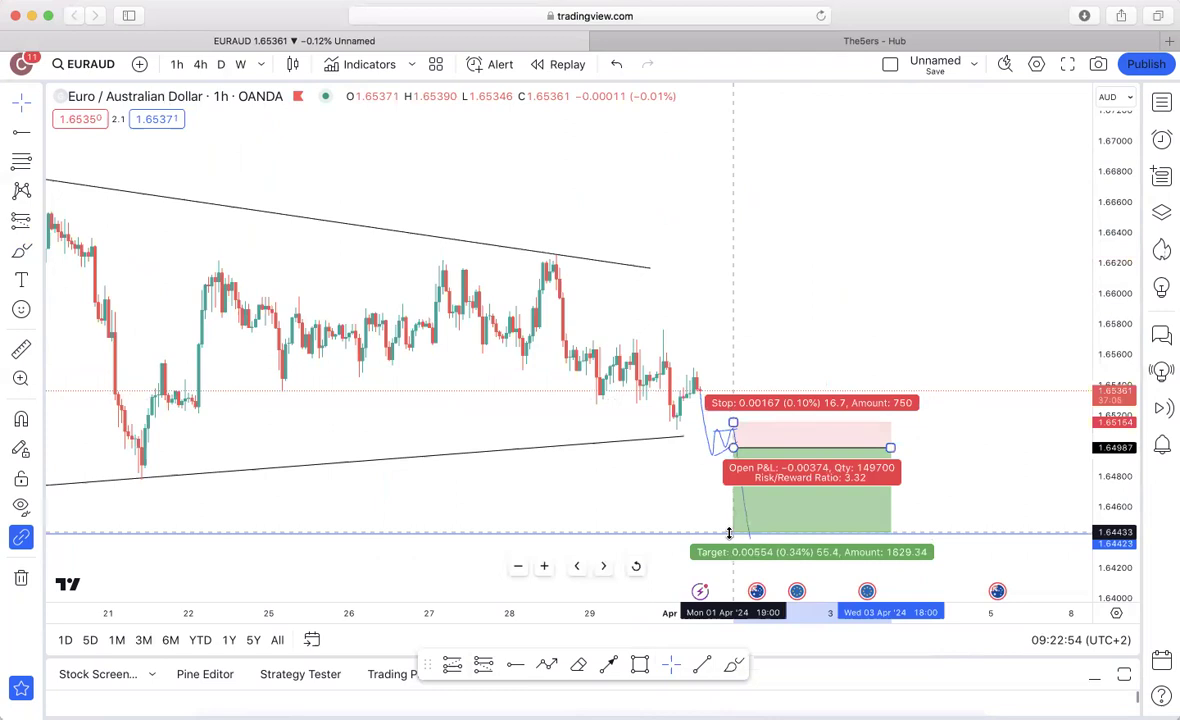
{"action": "left_click_drag", "start_coordinate": [891, 448], "coordinate": [853, 449]}
{"action": "left_click", "coordinate": [864, 256]}
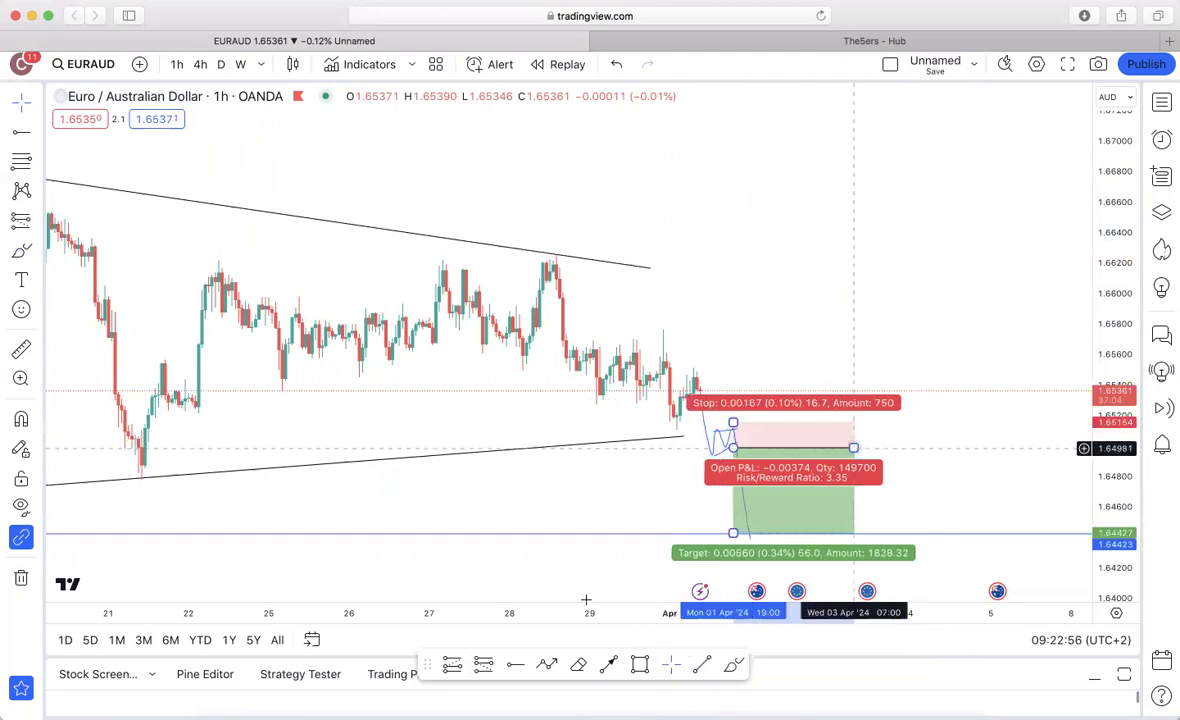
{"action": "left_click_drag", "start_coordinate": [454, 614], "coordinate": [835, 621]}
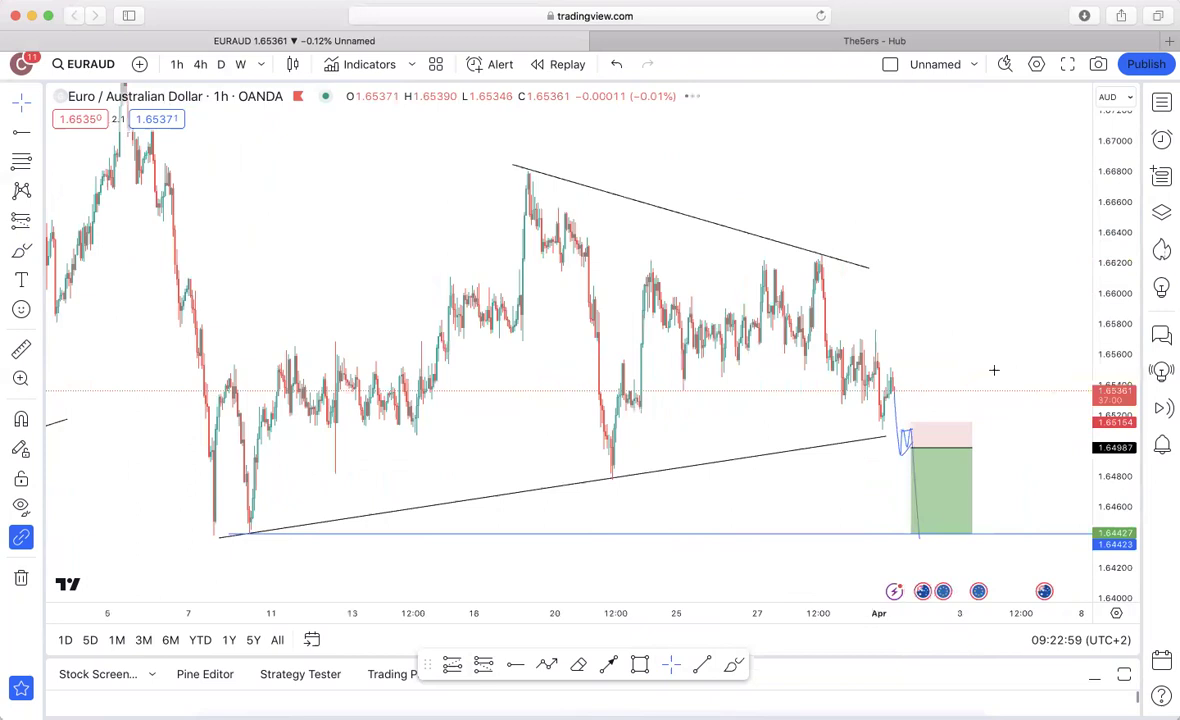
{"action": "scroll", "coordinate": [994, 370], "scroll_direction": "right", "scroll_amount": 2}
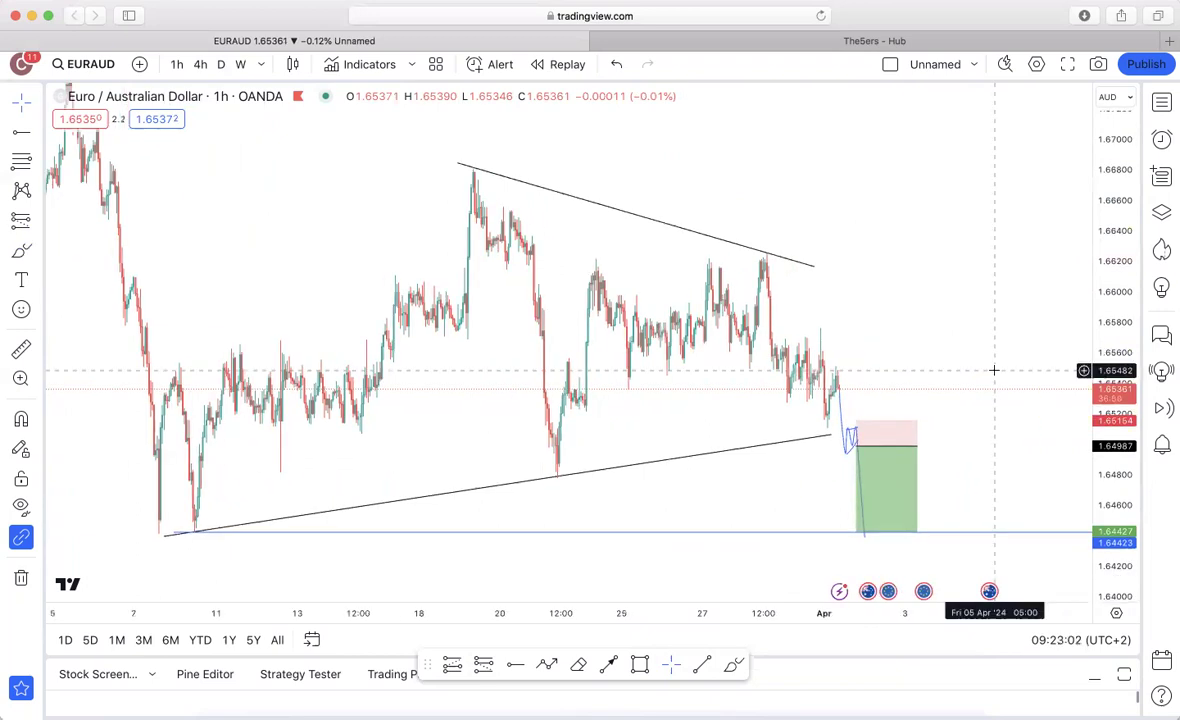
Switch the chart to AUDUSD from the High Prob section of the Red list watchlist, leaving the watchlist closed
{"action": "key", "text": "Down"}
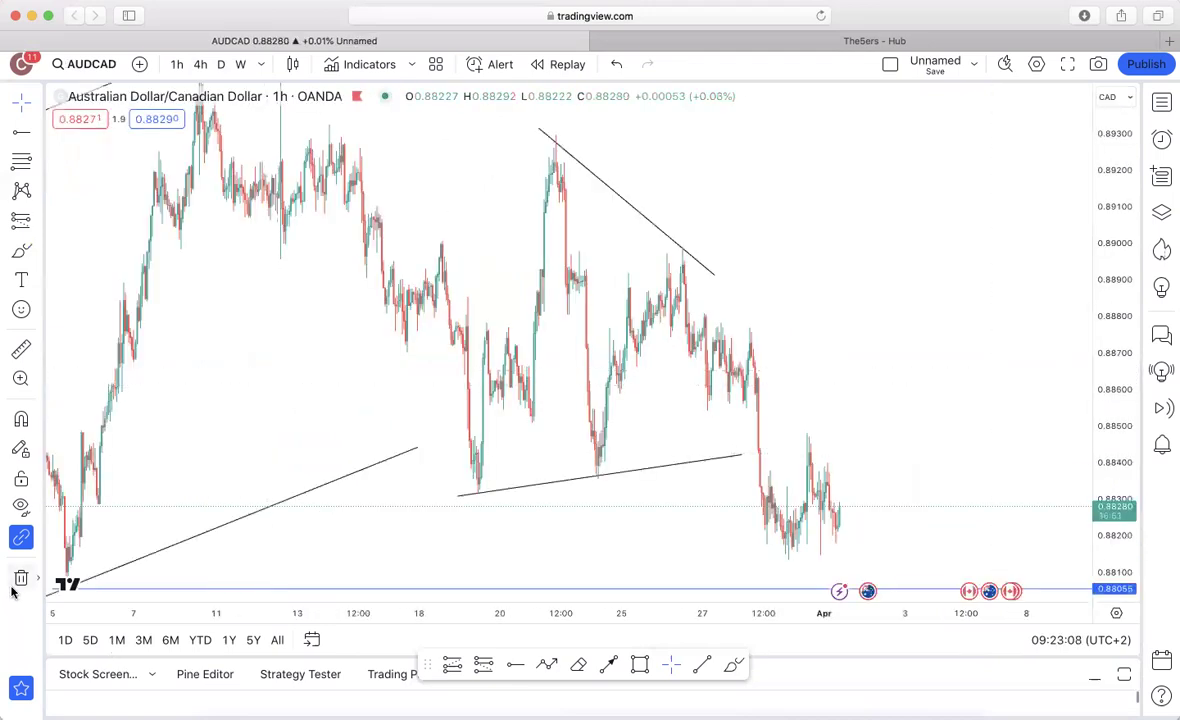
{"action": "left_click_drag", "start_coordinate": [891, 400], "coordinate": [863, 388]}
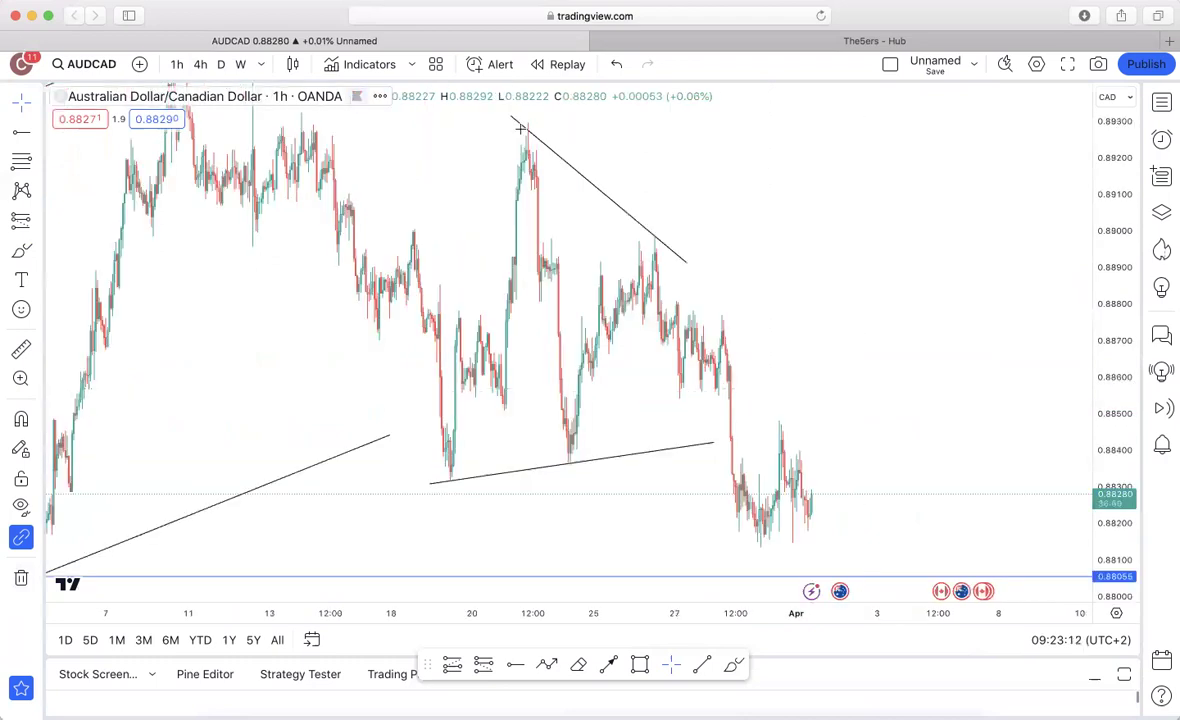
{"action": "left_click", "coordinate": [1161, 101]}
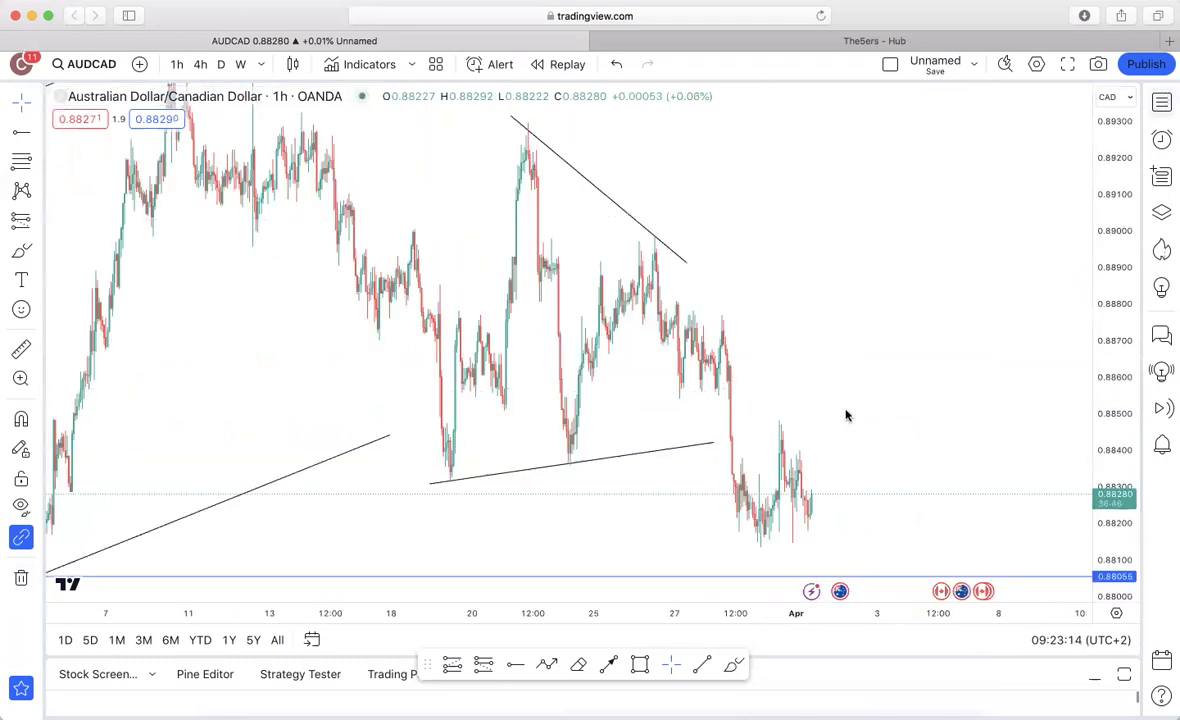
{"action": "left_click", "coordinate": [846, 421]}
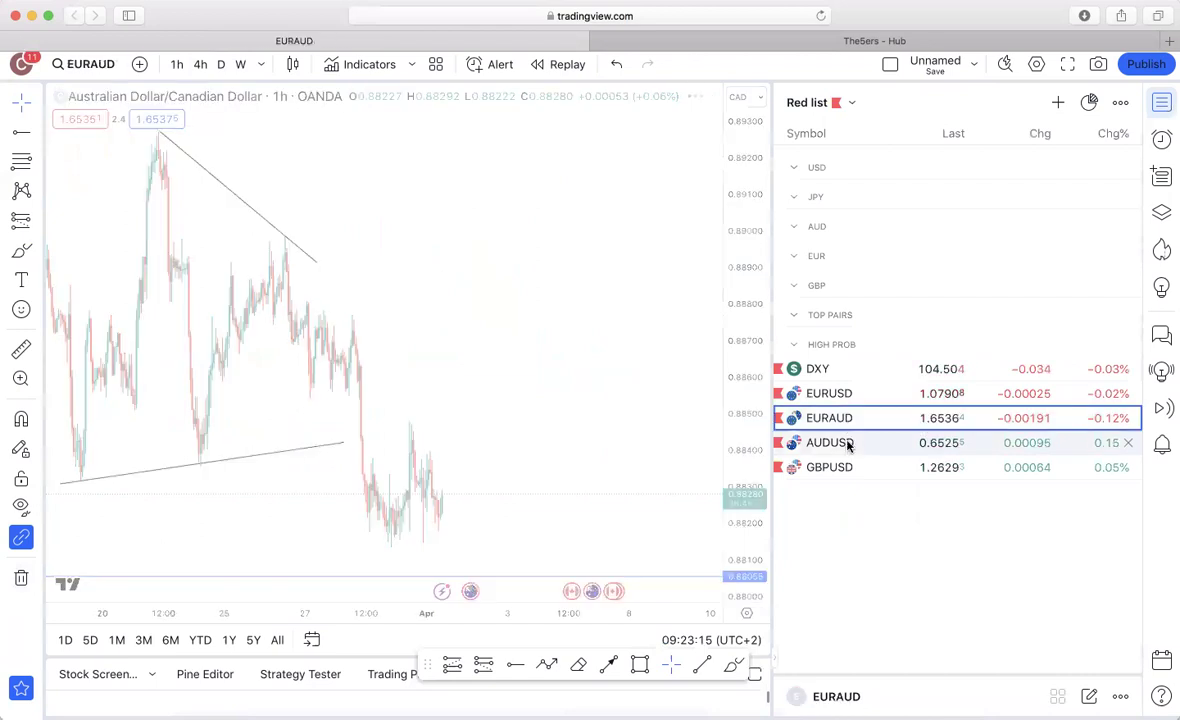
{"action": "left_click", "coordinate": [848, 443]}
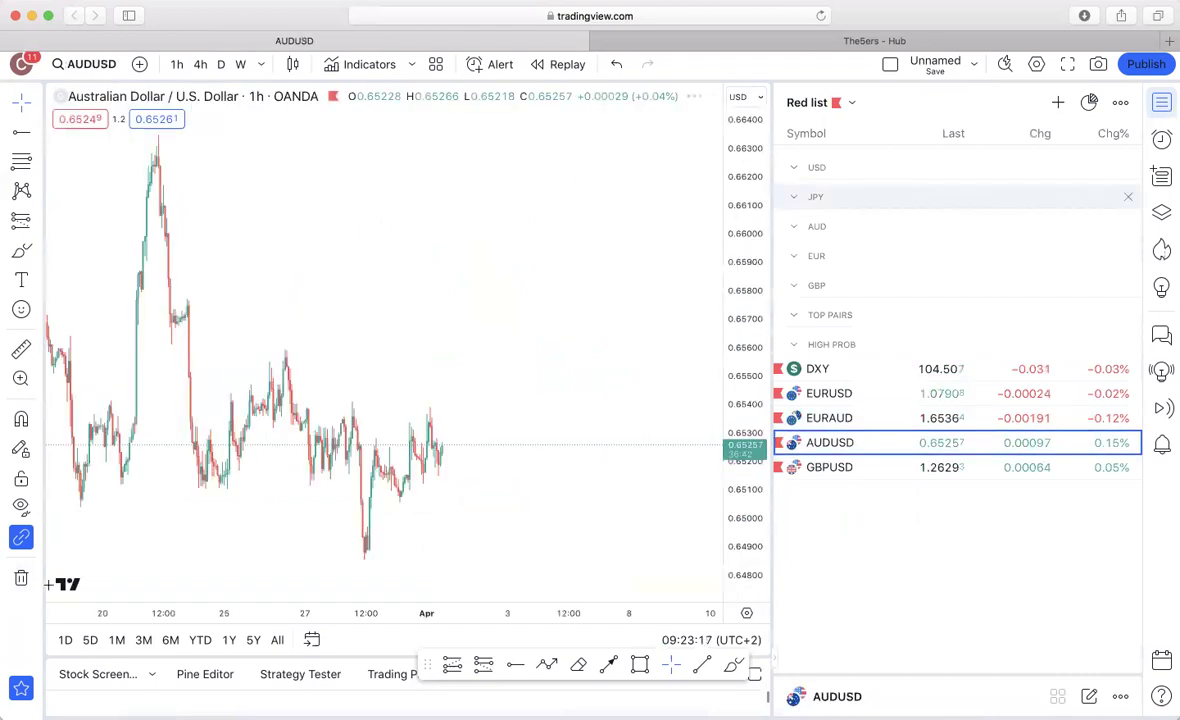
{"action": "left_click", "coordinate": [1162, 101]}
Remove all drawings from the AUDUSD chart and switch it to the weekly timeframe
{"action": "left_click", "coordinate": [21, 578]}
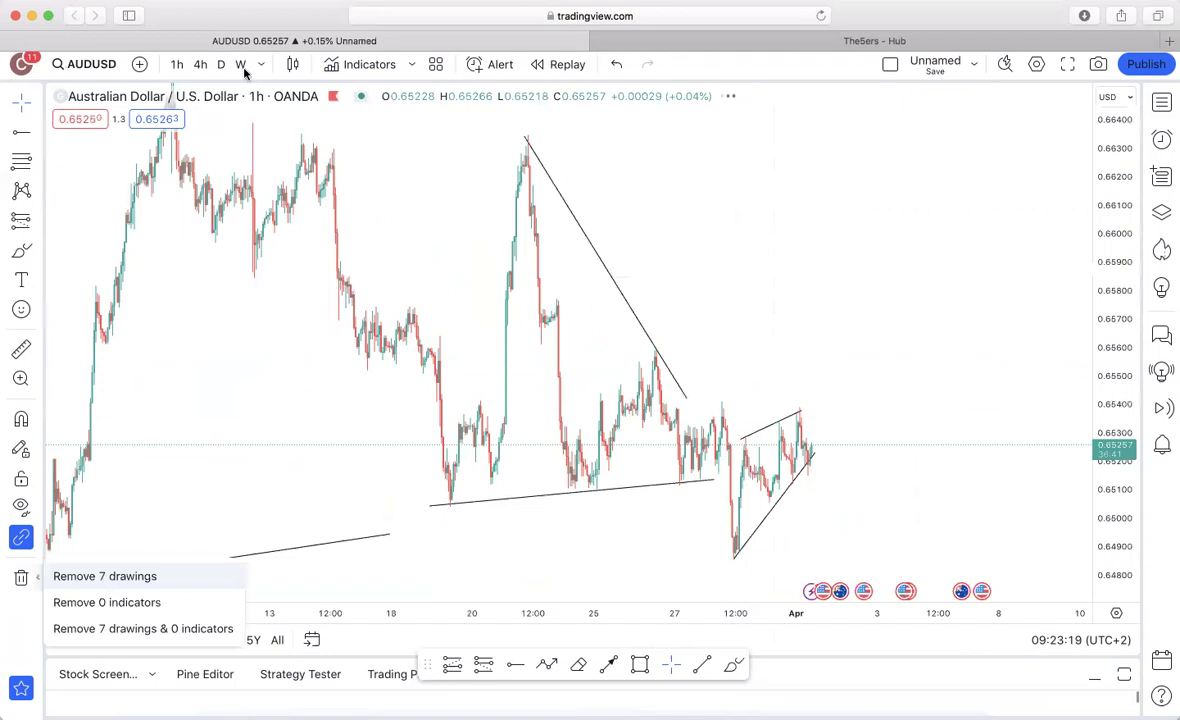
{"action": "key", "text": "Return"}
{"action": "type", "text": "1W"}
{"action": "key", "text": "Return"}
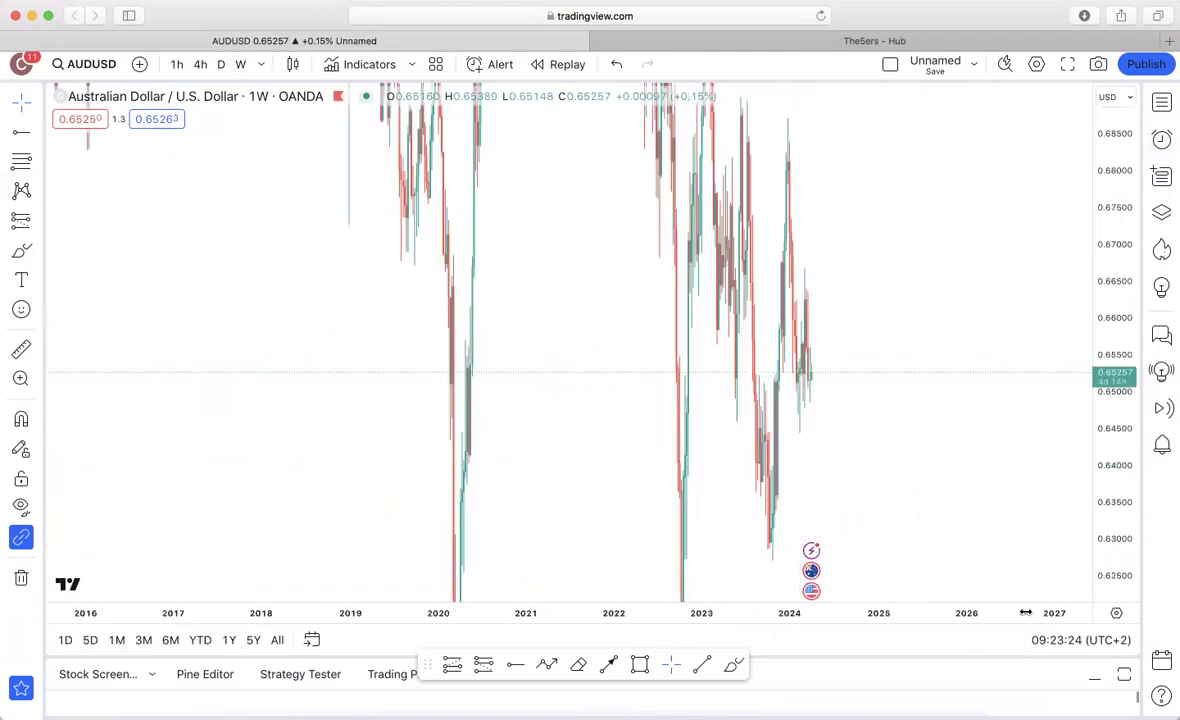
Draw weekly correction lines, lower from 0.64409 to 0.65219 and upper from 0.65618 to 0.66994, and place a horizontal ray at 0.64409
{"action": "left_click_drag", "start_coordinate": [1026, 612], "coordinate": [870, 612]}
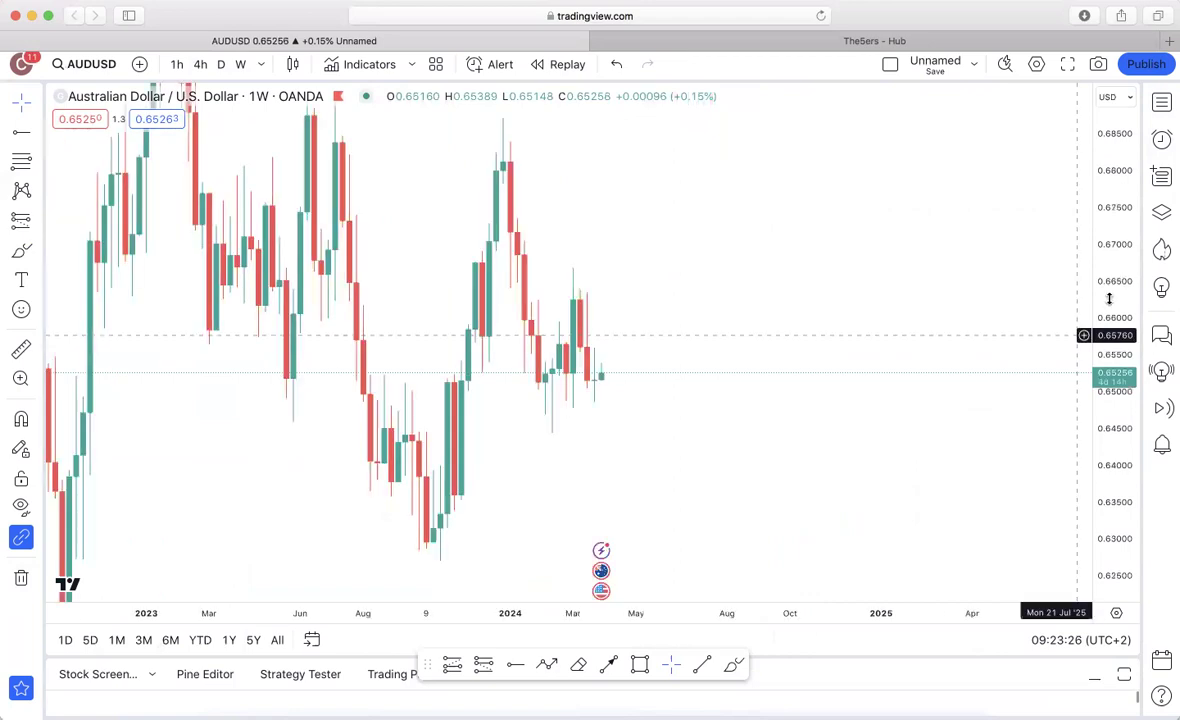
{"action": "left_click", "coordinate": [552, 422]}
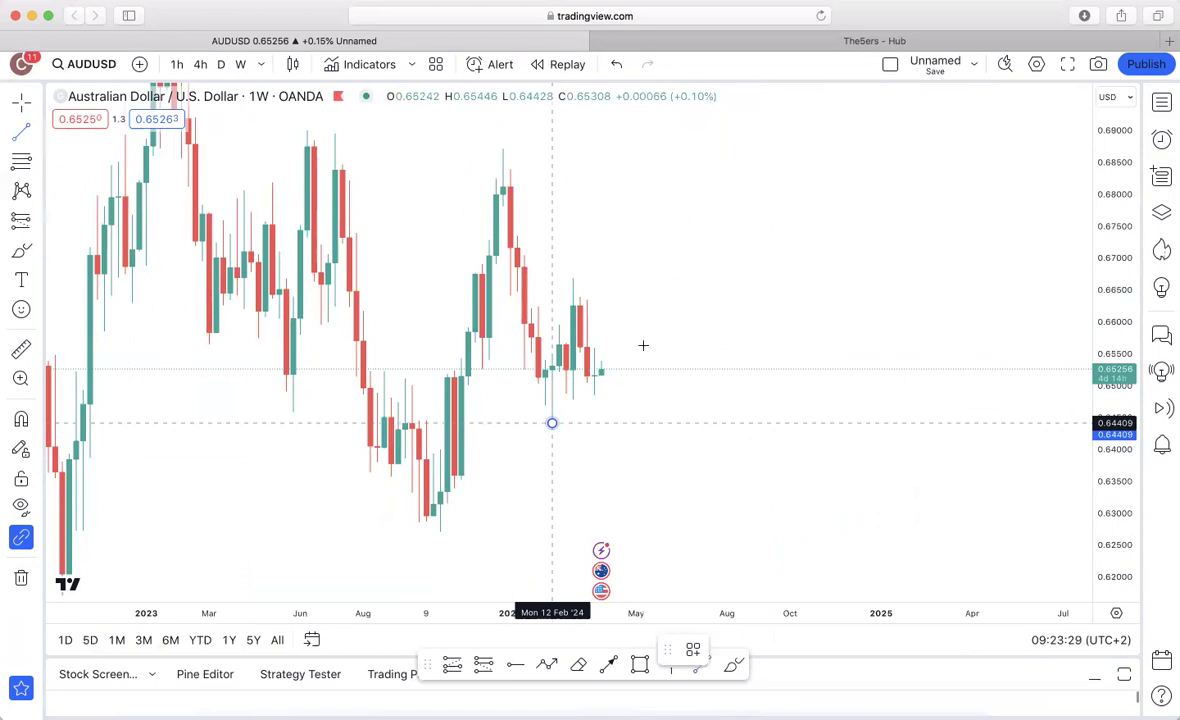
{"action": "left_click", "coordinate": [598, 371]}
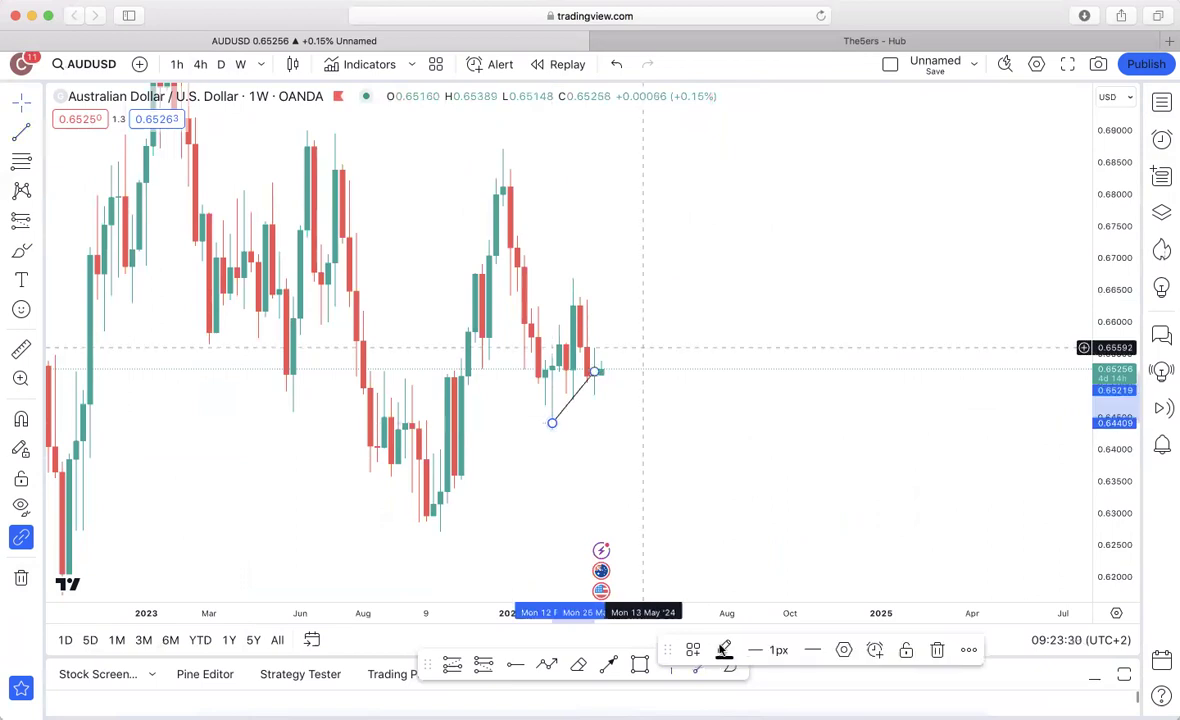
{"action": "left_click", "coordinate": [551, 345]}
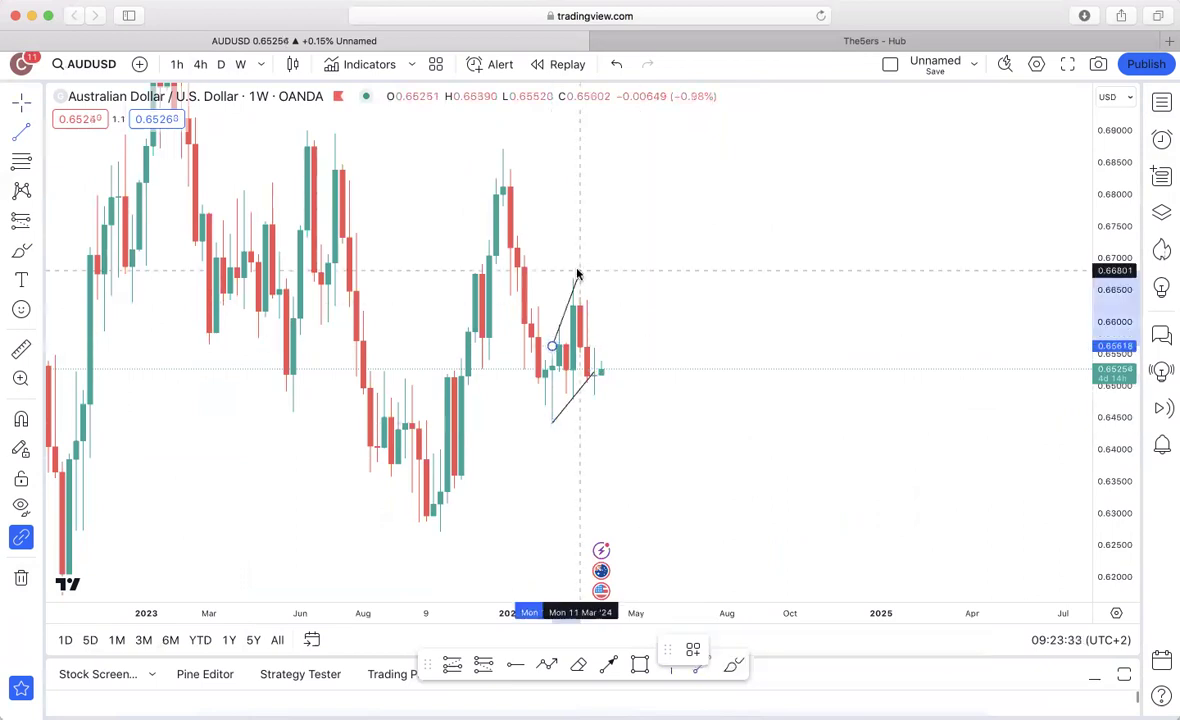
{"action": "left_click", "coordinate": [579, 270]}
{"action": "left_click_drag", "start_coordinate": [579, 268], "coordinate": [573, 258]}
{"action": "left_click", "coordinate": [643, 295]}
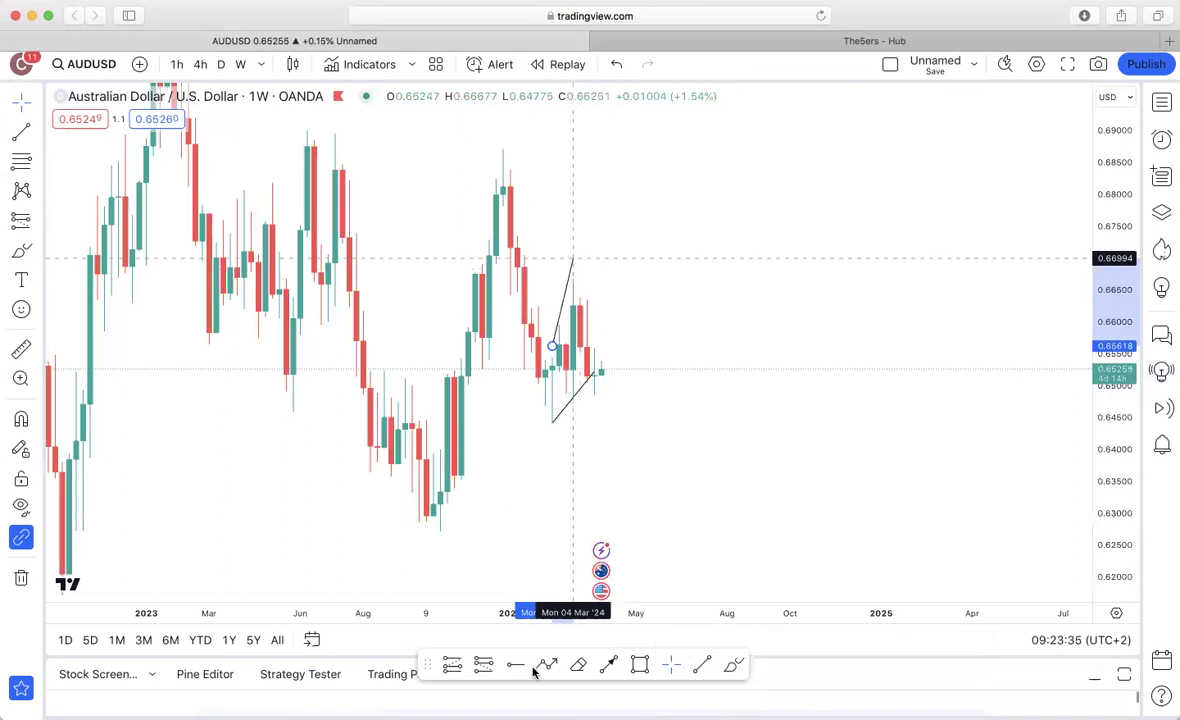
{"action": "left_click", "coordinate": [551, 423]}
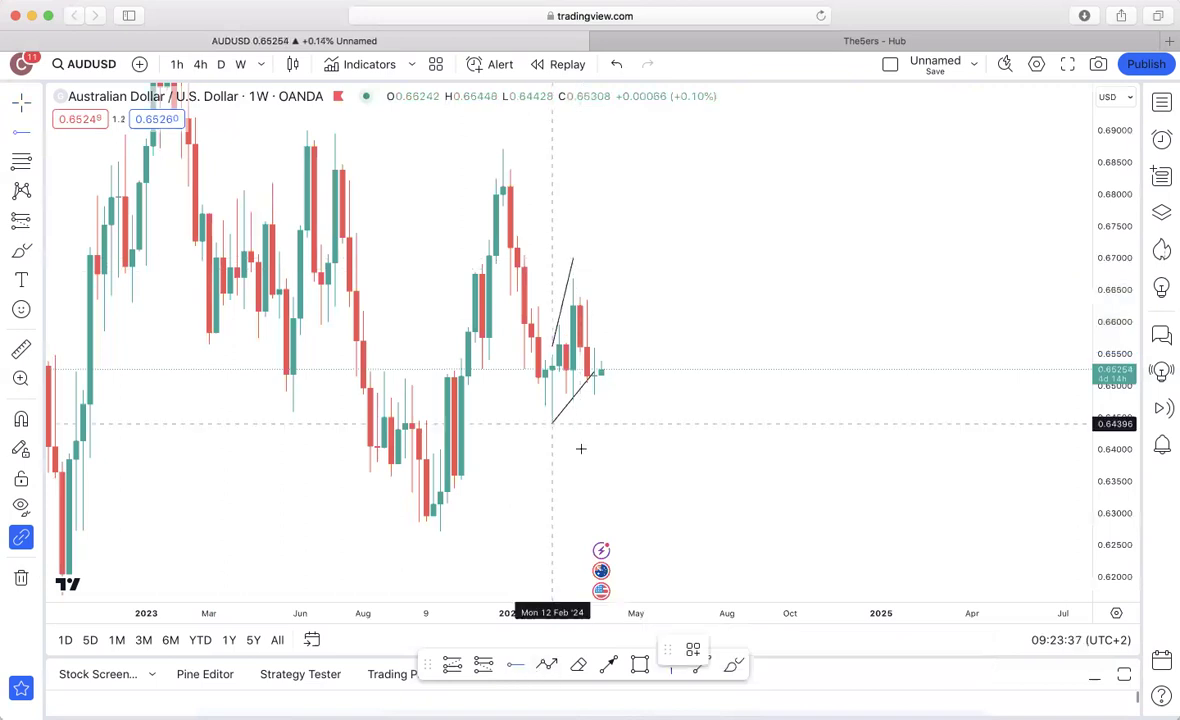
Draw a projection arrow from 0.65463 down towards the 0.64409 ray, and delete it
{"action": "left_click", "coordinate": [608, 664]}
{"action": "left_click", "coordinate": [608, 356]}
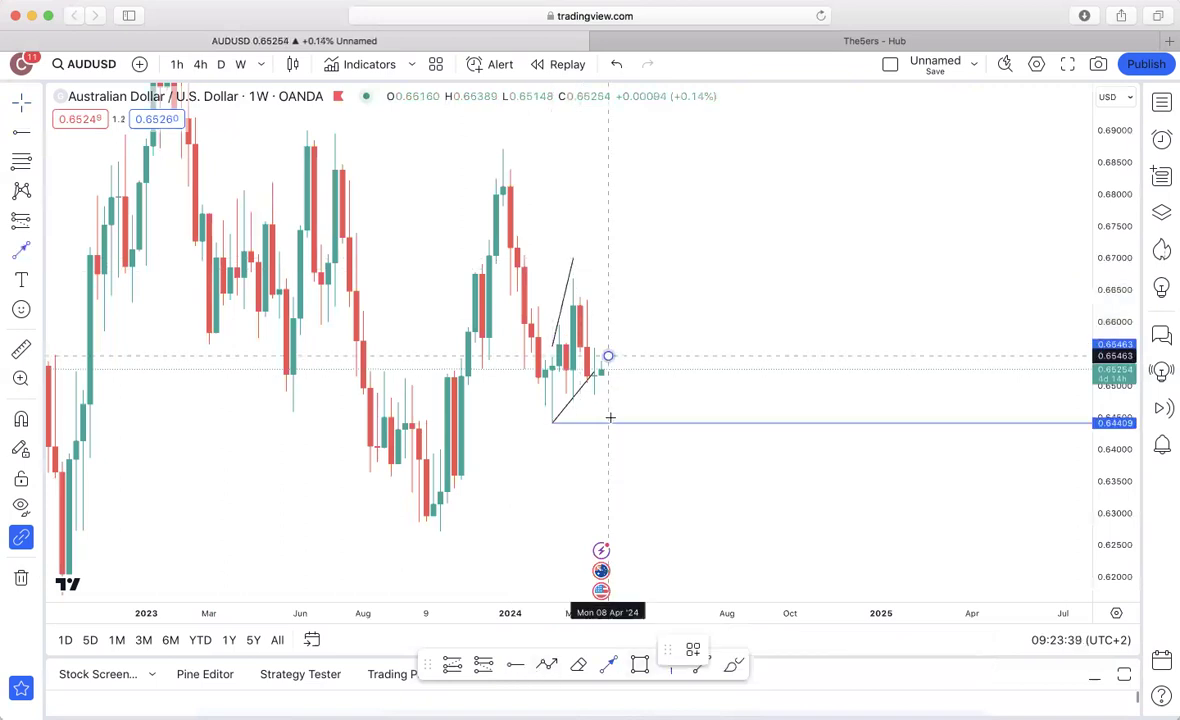
{"action": "left_click", "coordinate": [609, 417]}
{"action": "left_click", "coordinate": [939, 649]}
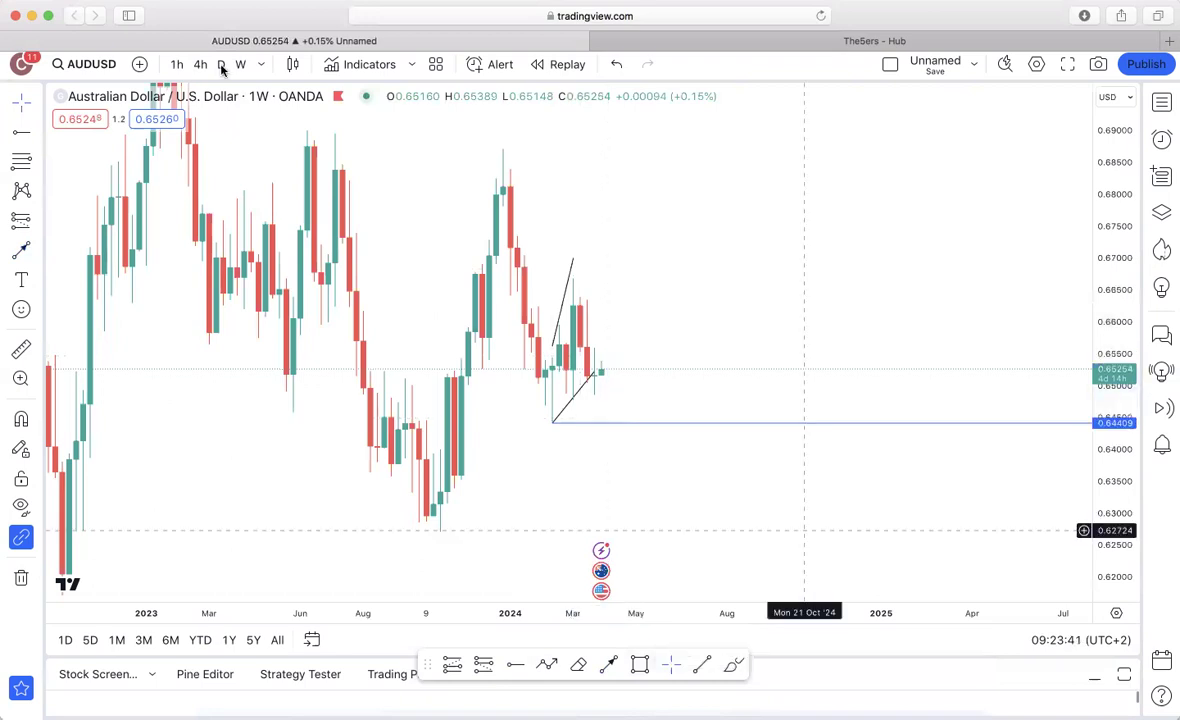
On the daily timeframe, refit the correction lines: lower ending at 0.65016 on 19 March, upper from 0.65409 to about 0.6644 on 11 March
{"action": "left_click", "coordinate": [222, 66]}
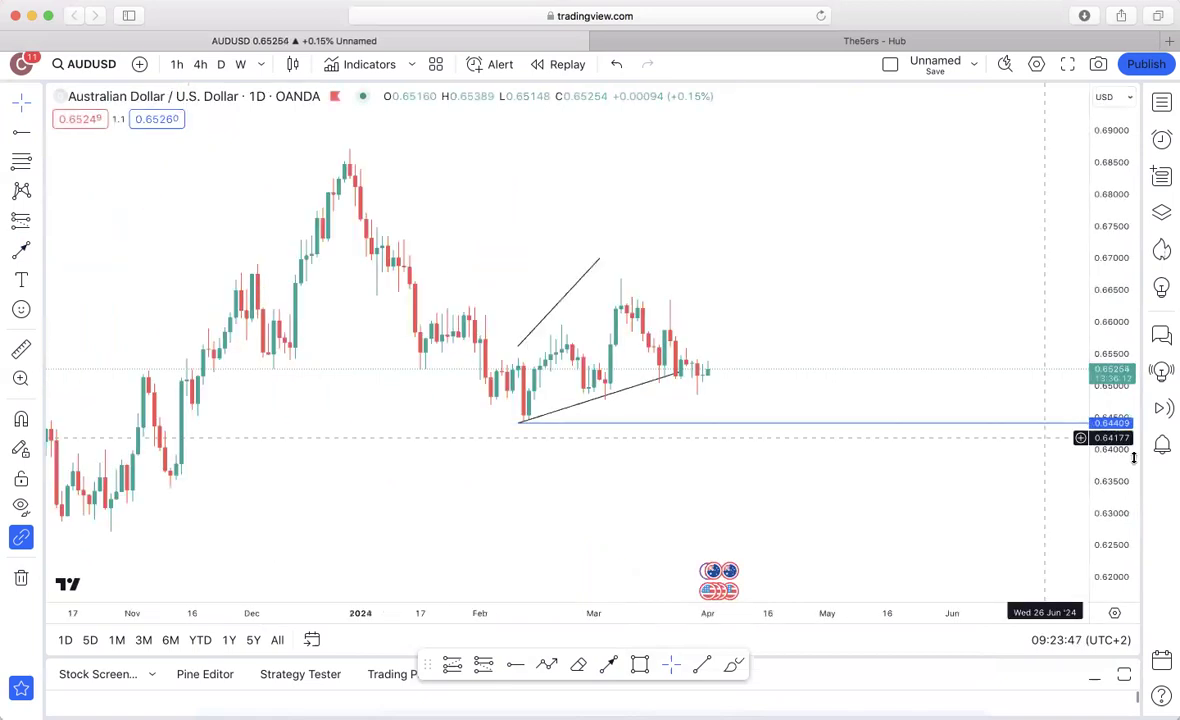
{"action": "left_click_drag", "start_coordinate": [1133, 458], "coordinate": [1125, 330]}
{"action": "left_click_drag", "start_coordinate": [681, 404], "coordinate": [658, 425]}
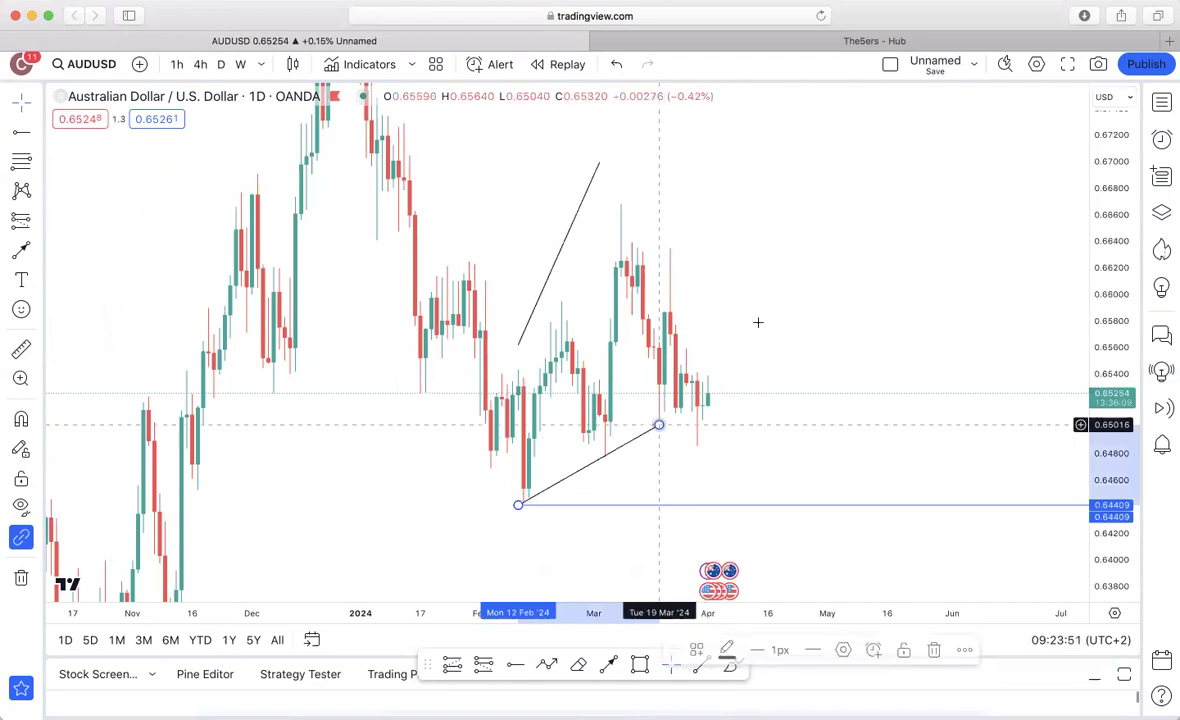
{"action": "left_click", "coordinate": [596, 172]}
{"action": "left_click_drag", "start_coordinate": [598, 162], "coordinate": [625, 198]}
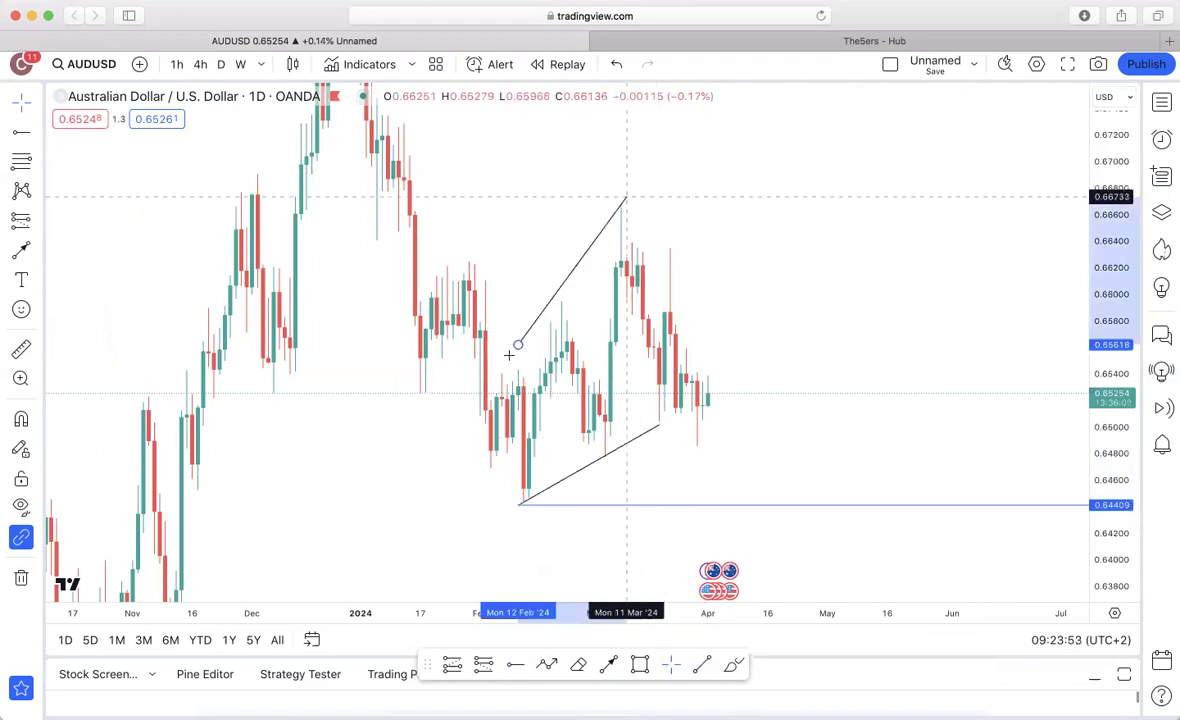
{"action": "left_click_drag", "start_coordinate": [510, 383], "coordinate": [496, 373]}
{"action": "left_click_drag", "start_coordinate": [625, 223], "coordinate": [692, 231]}
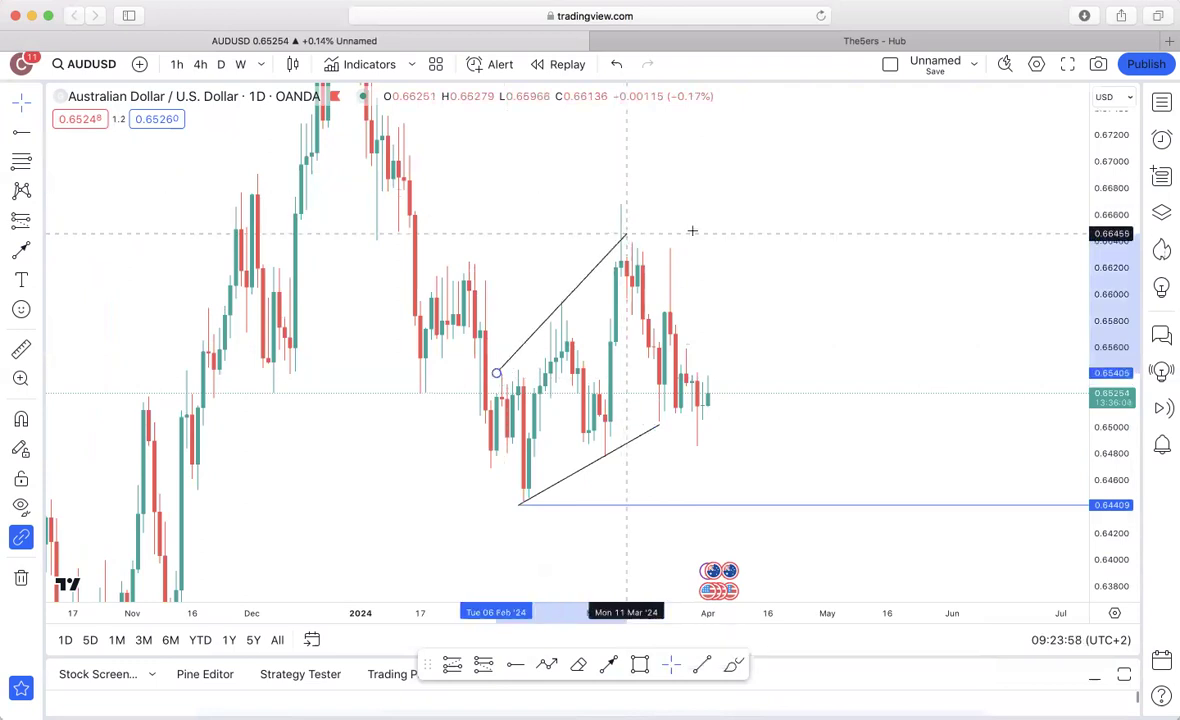
Draw converging lines around the late-March daily correction: lower from 0.65059 to about 0.65145, upper from 0.66325 to about 0.6536
{"action": "left_click", "coordinate": [704, 667]}
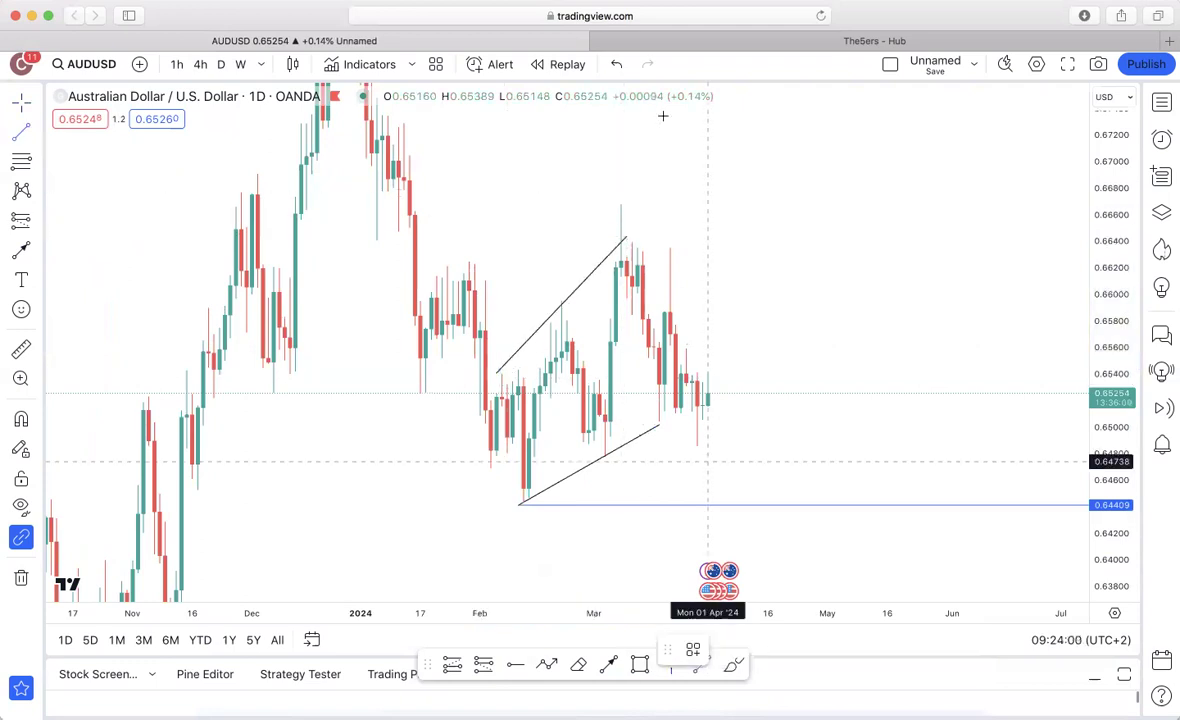
{"action": "left_click", "coordinate": [659, 419]}
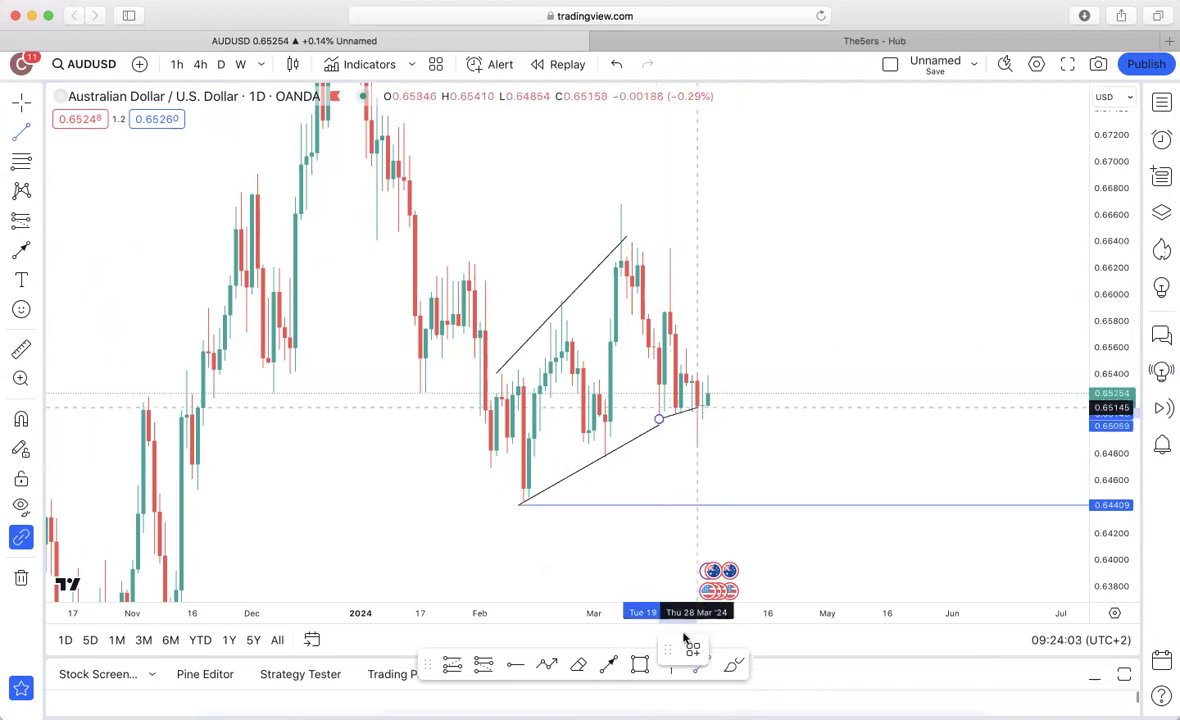
{"action": "left_click", "coordinate": [697, 407]}
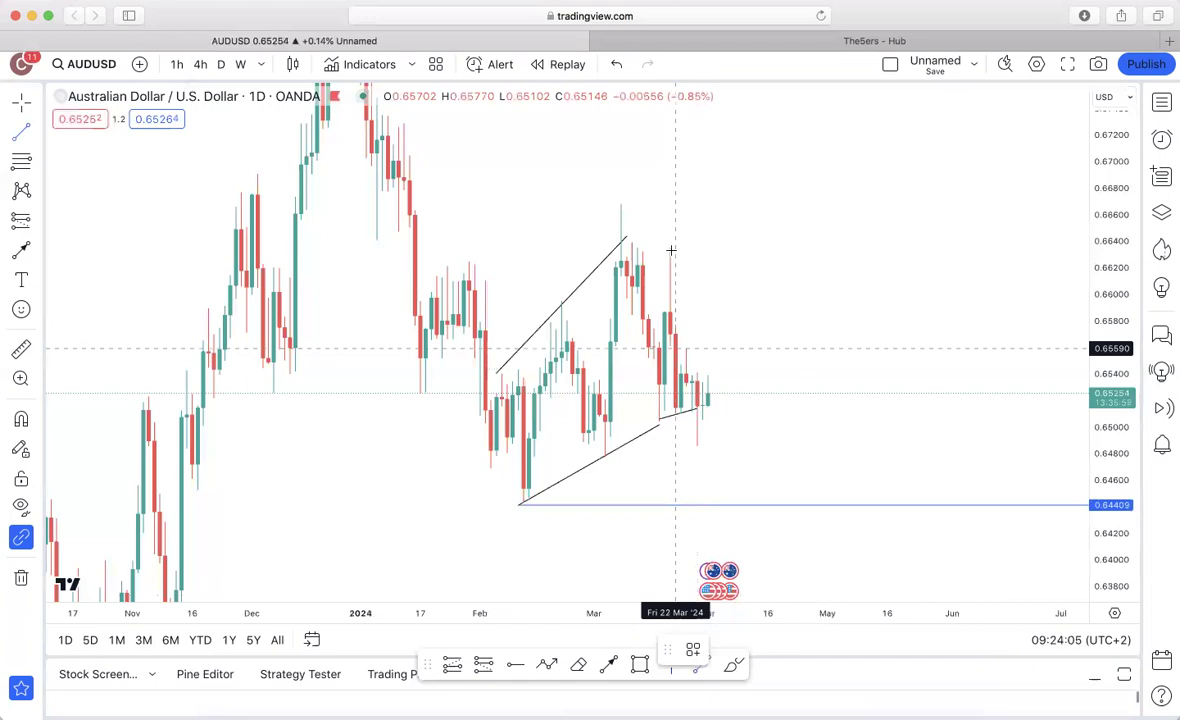
{"action": "left_click", "coordinate": [670, 251]}
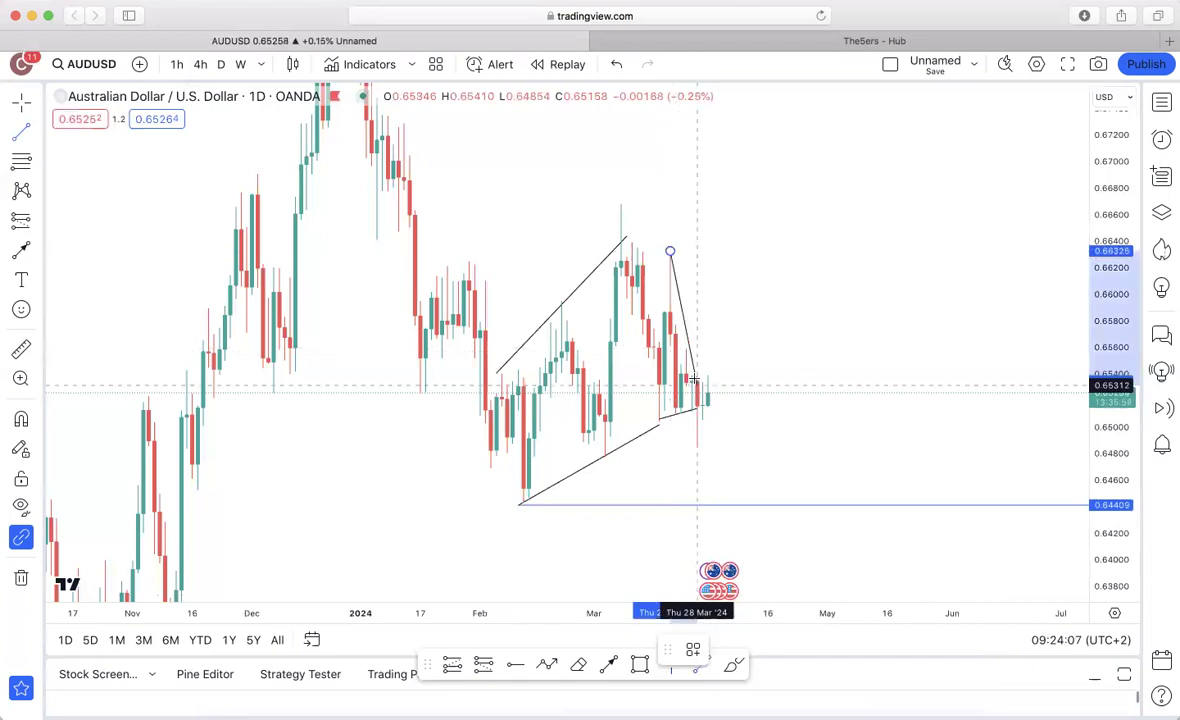
{"action": "left_click", "coordinate": [692, 379]}
{"action": "left_click", "coordinate": [671, 666]}
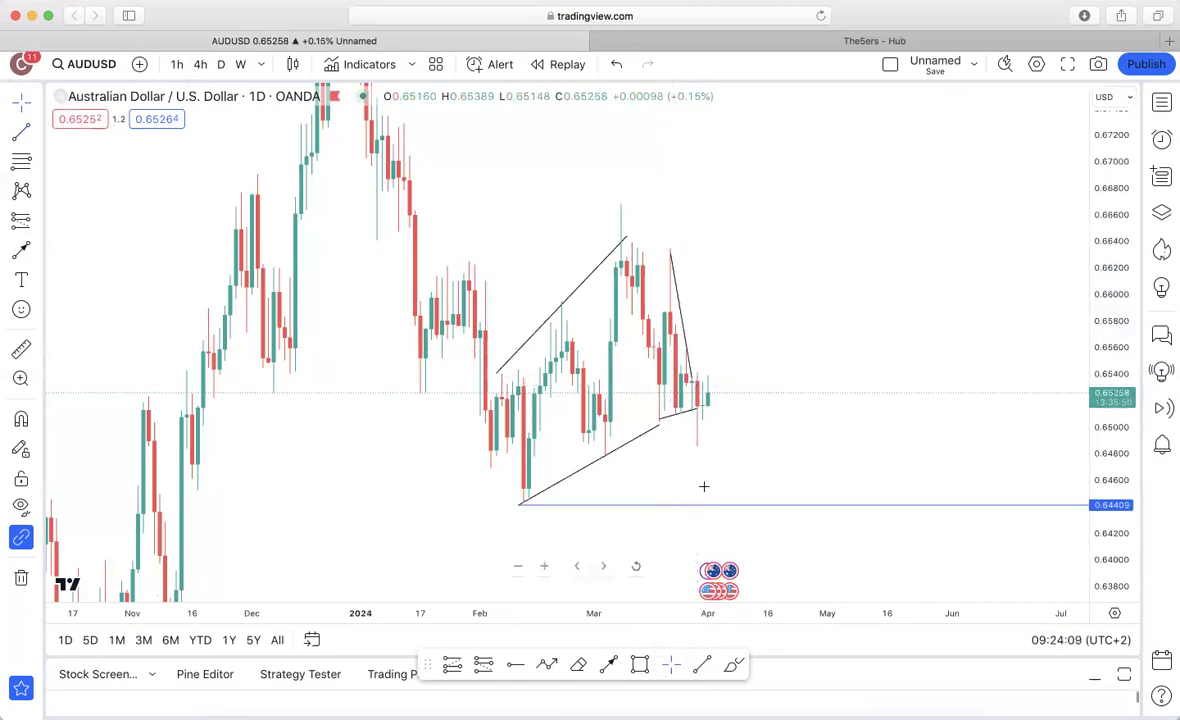
Draw a projection arrow from 0.65176 down to the 0.64409 ray on the daily chart, and delete it
{"action": "left_click", "coordinate": [713, 403]}
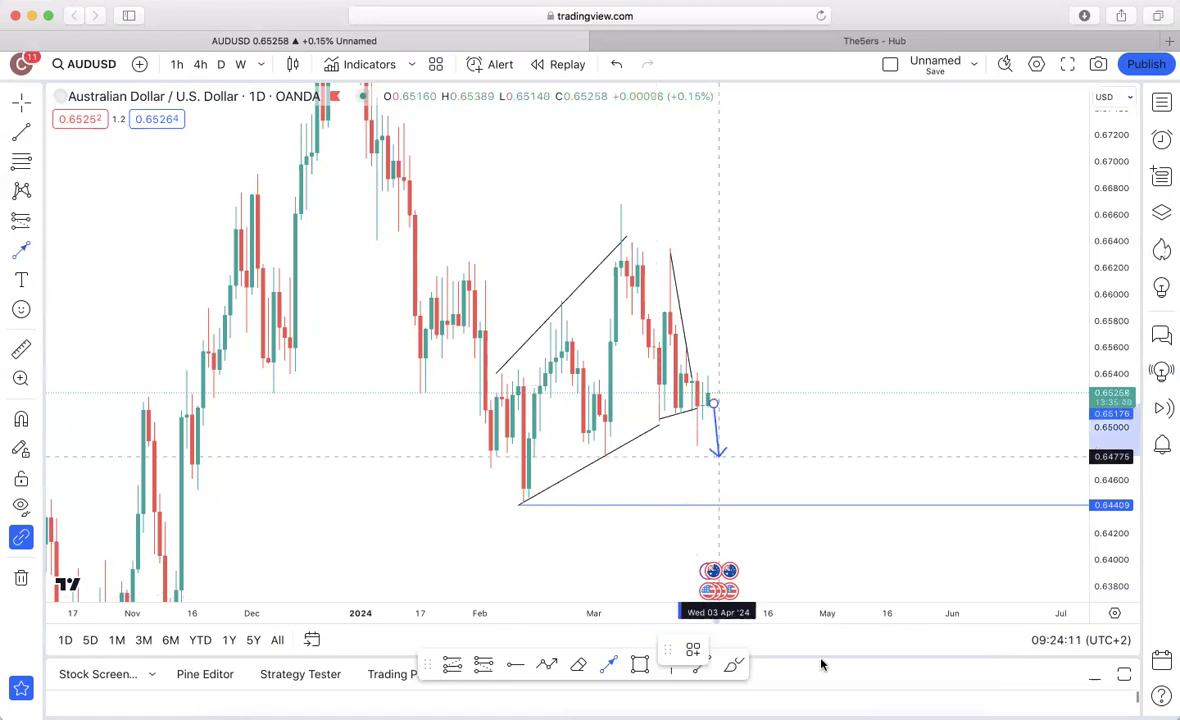
{"action": "left_click", "coordinate": [718, 503]}
{"action": "left_click", "coordinate": [938, 651]}
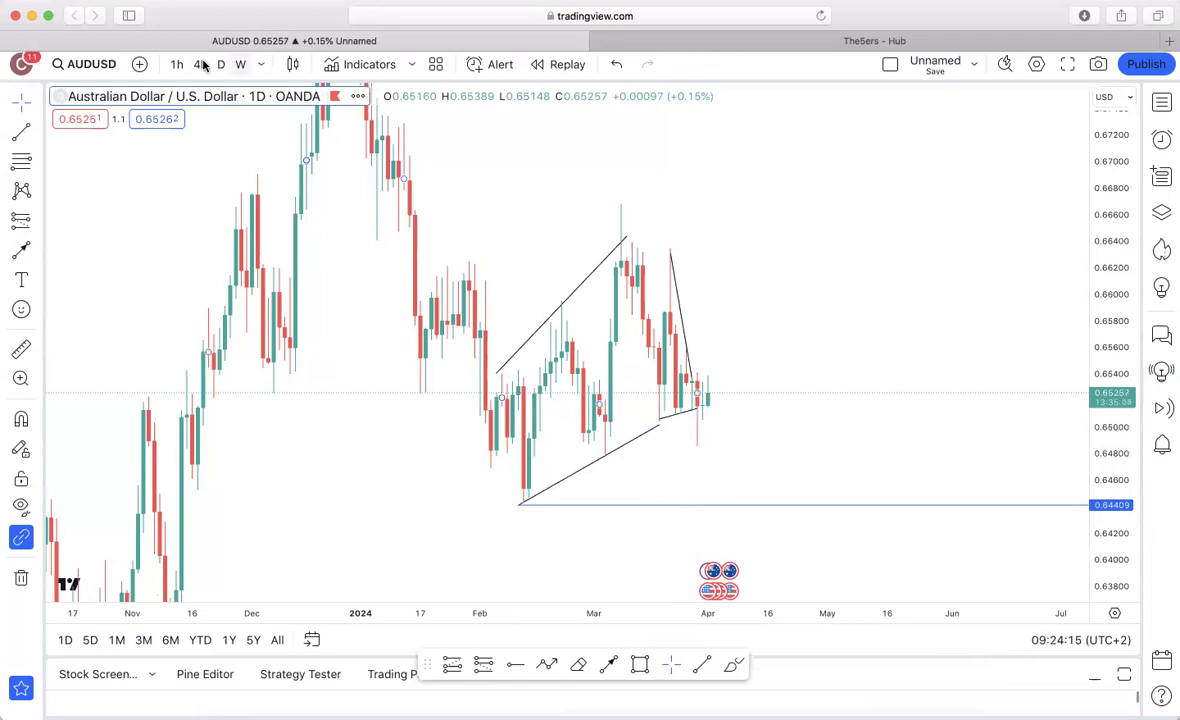
On the 4-hour timeframe, refit the upper line of the late-March correction from about 0.6635 to about 0.6542
{"action": "left_click", "coordinate": [200, 64]}
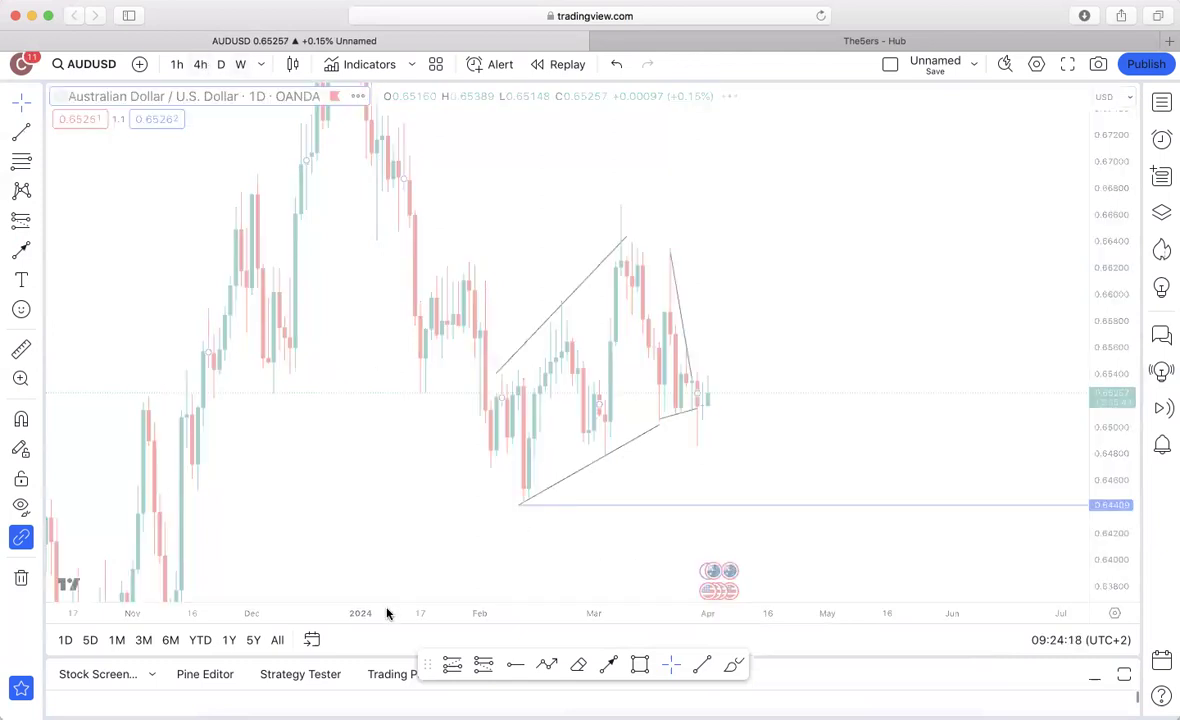
{"action": "left_click_drag", "start_coordinate": [389, 614], "coordinate": [556, 588]}
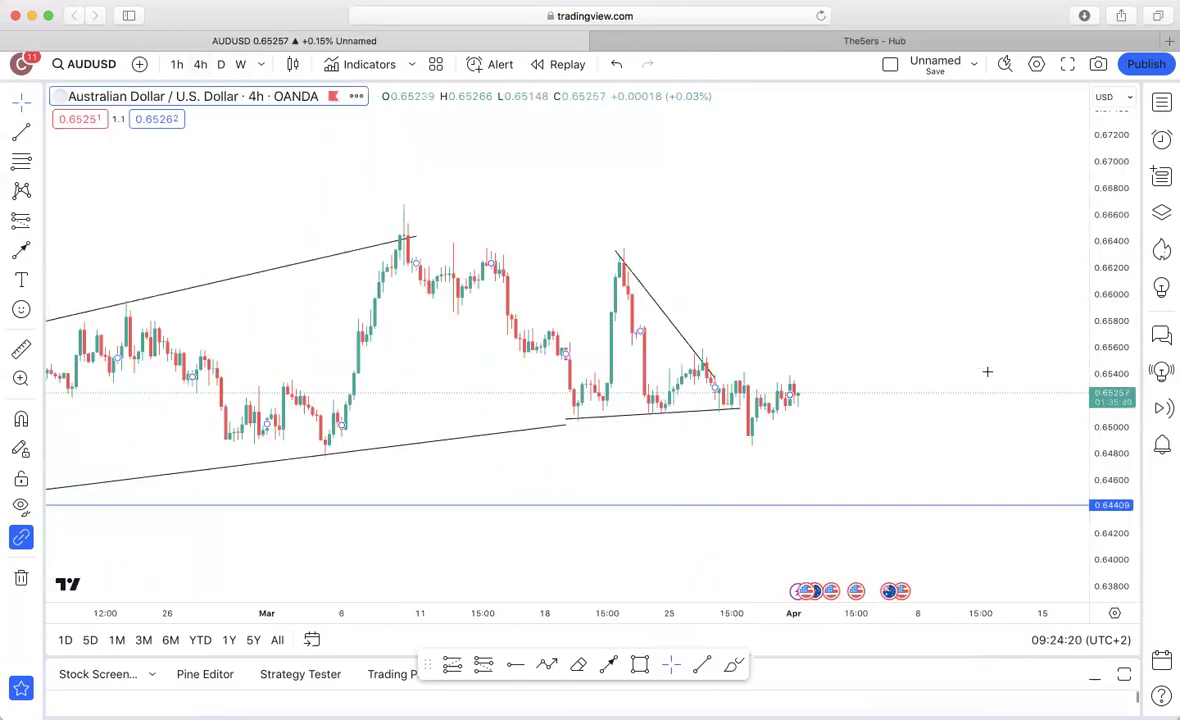
{"action": "left_click", "coordinate": [723, 384]}
{"action": "left_click_drag", "start_coordinate": [616, 201], "coordinate": [624, 197]}
{"action": "left_click", "coordinate": [666, 193]}
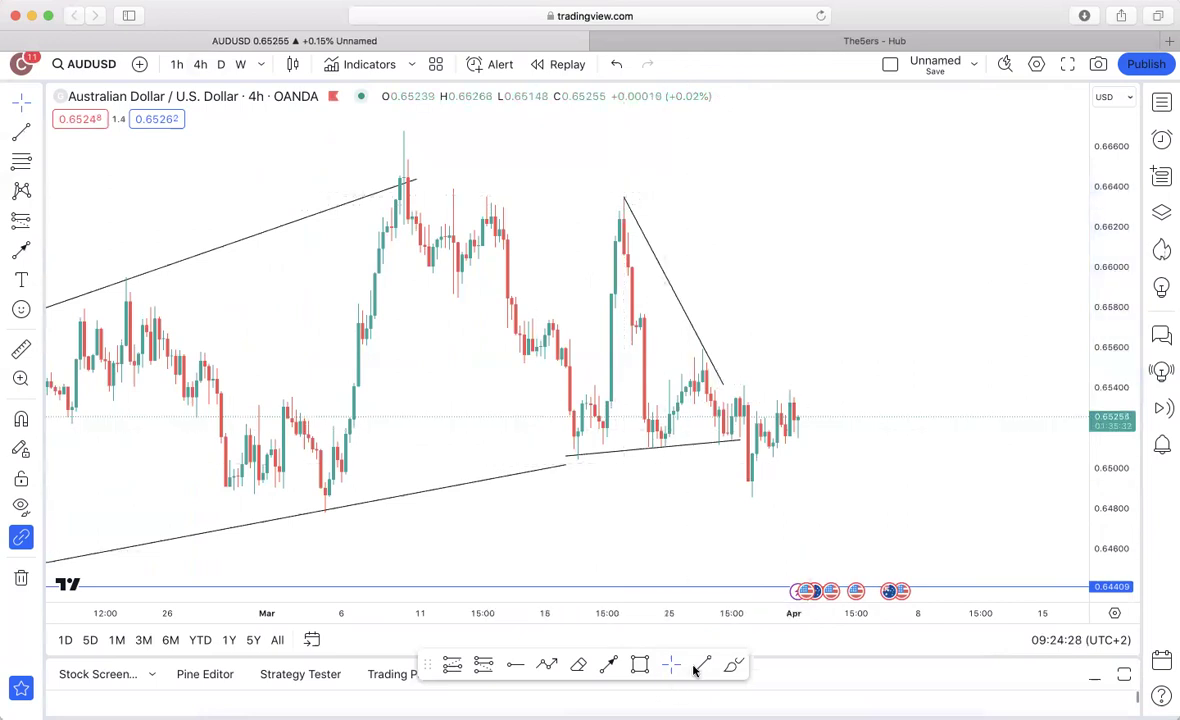
Draw rising correction lines around the latest 4-hour pullback: lower from 0.64855 to 0.65181, upper from 0.65271 to about 0.6539
{"action": "left_click", "coordinate": [752, 496]}
{"action": "left_click", "coordinate": [796, 422]}
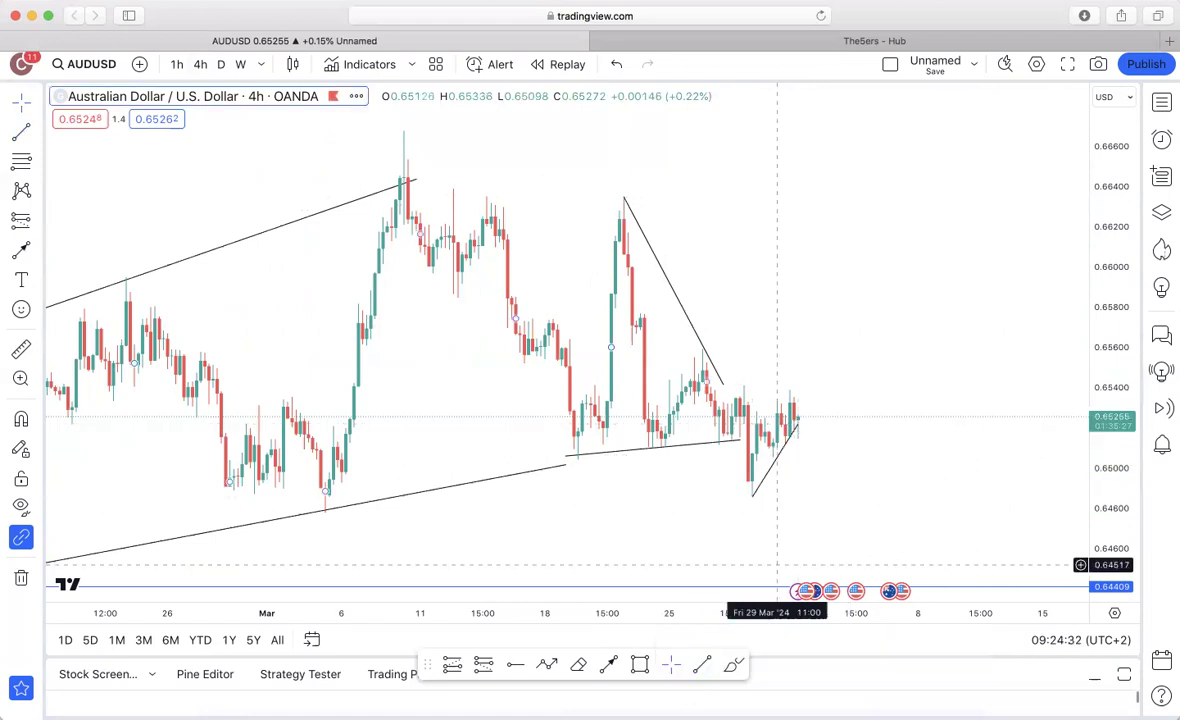
{"action": "left_click", "coordinate": [756, 413]}
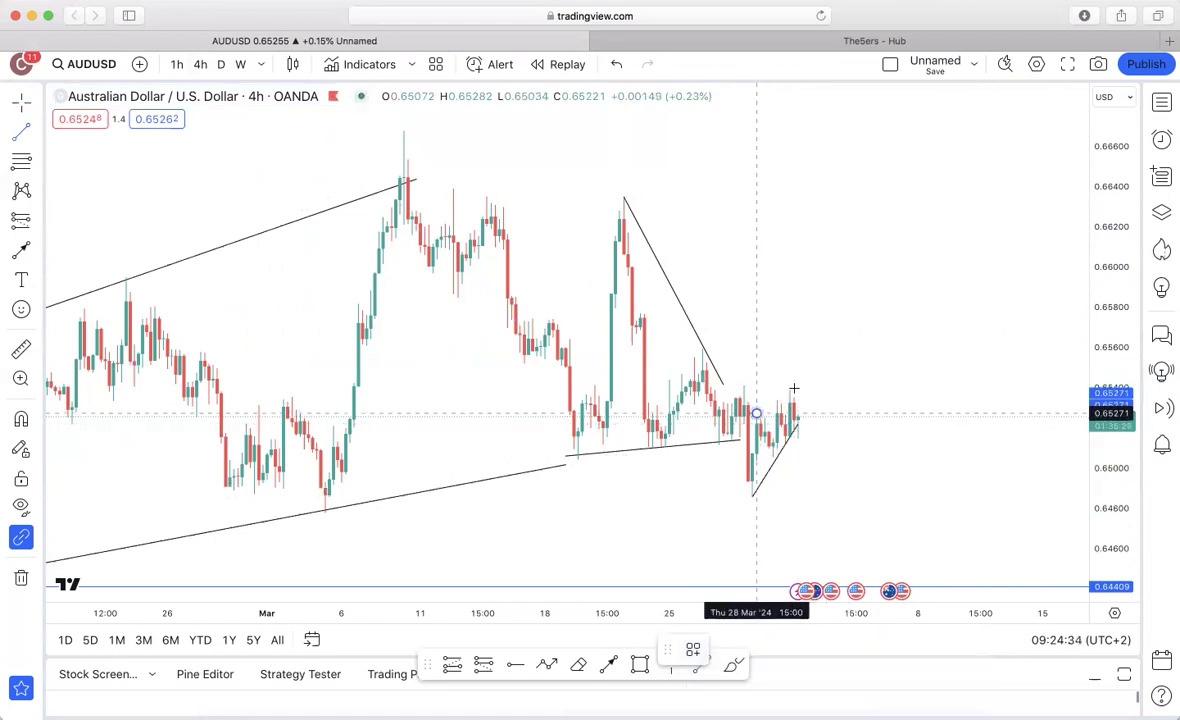
Draw a projection arrow from 0.65198 down to about 0.6451 on the 4-hour chart, and delete it
{"action": "left_click", "coordinate": [610, 665]}
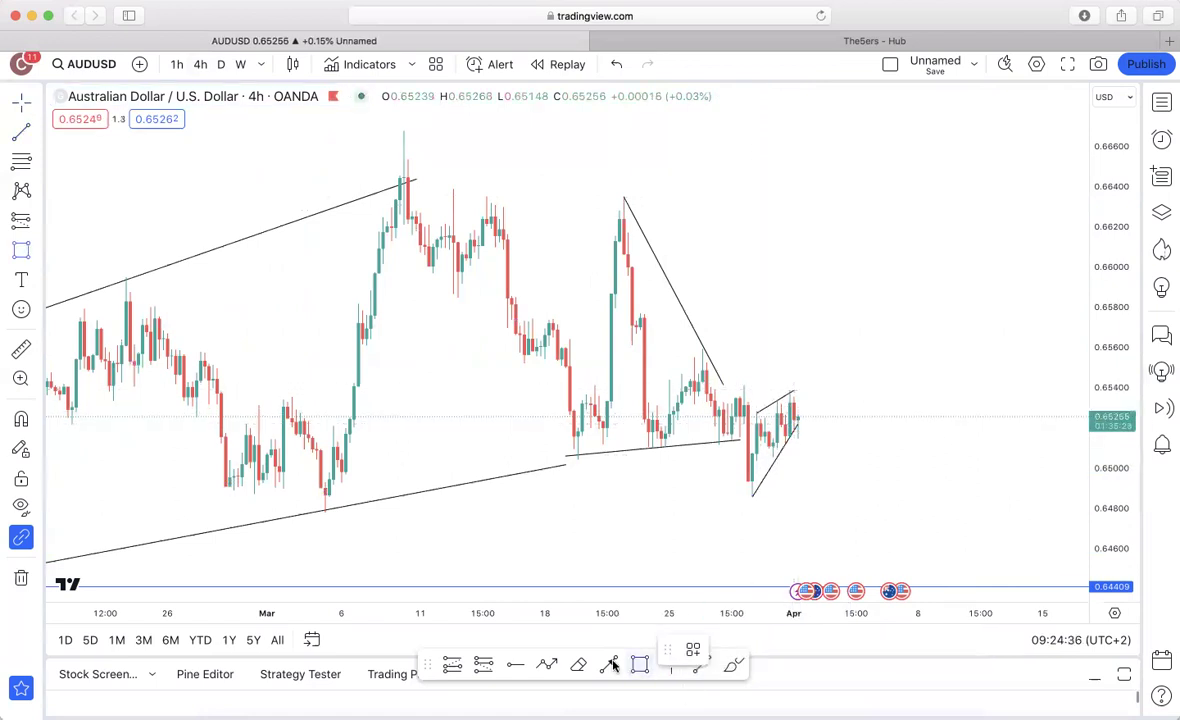
{"action": "left_click", "coordinate": [806, 427]}
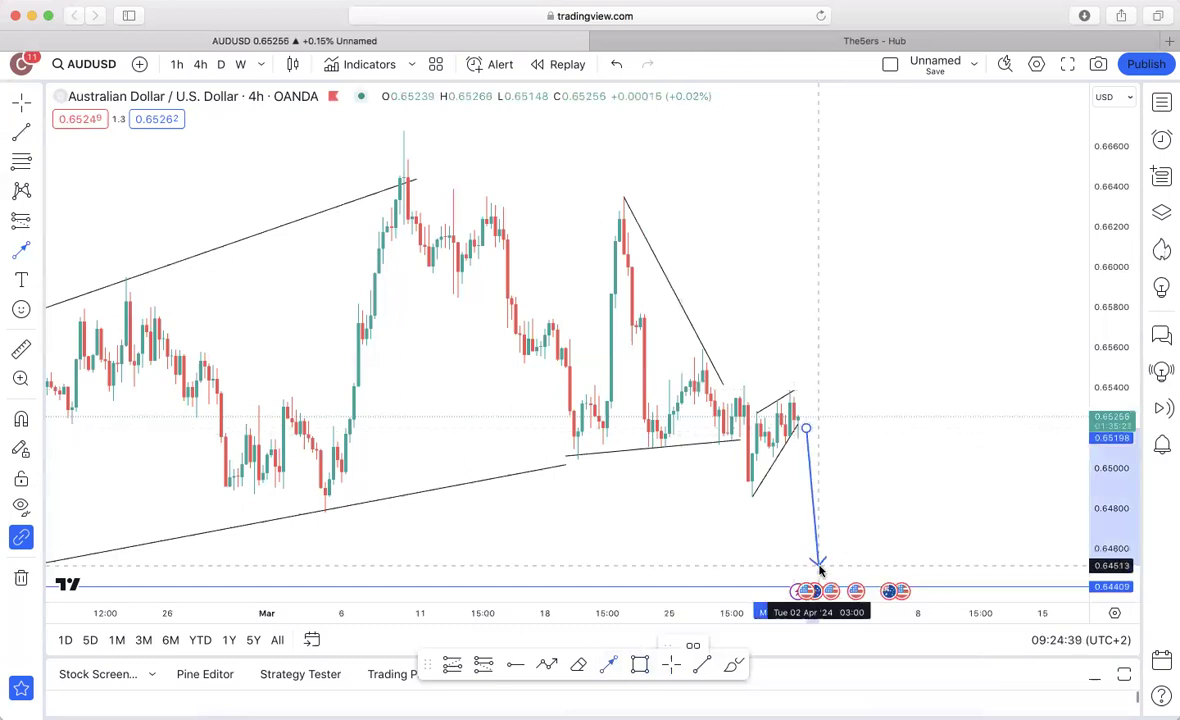
{"action": "left_click", "coordinate": [818, 563]}
{"action": "left_click", "coordinate": [937, 651]}
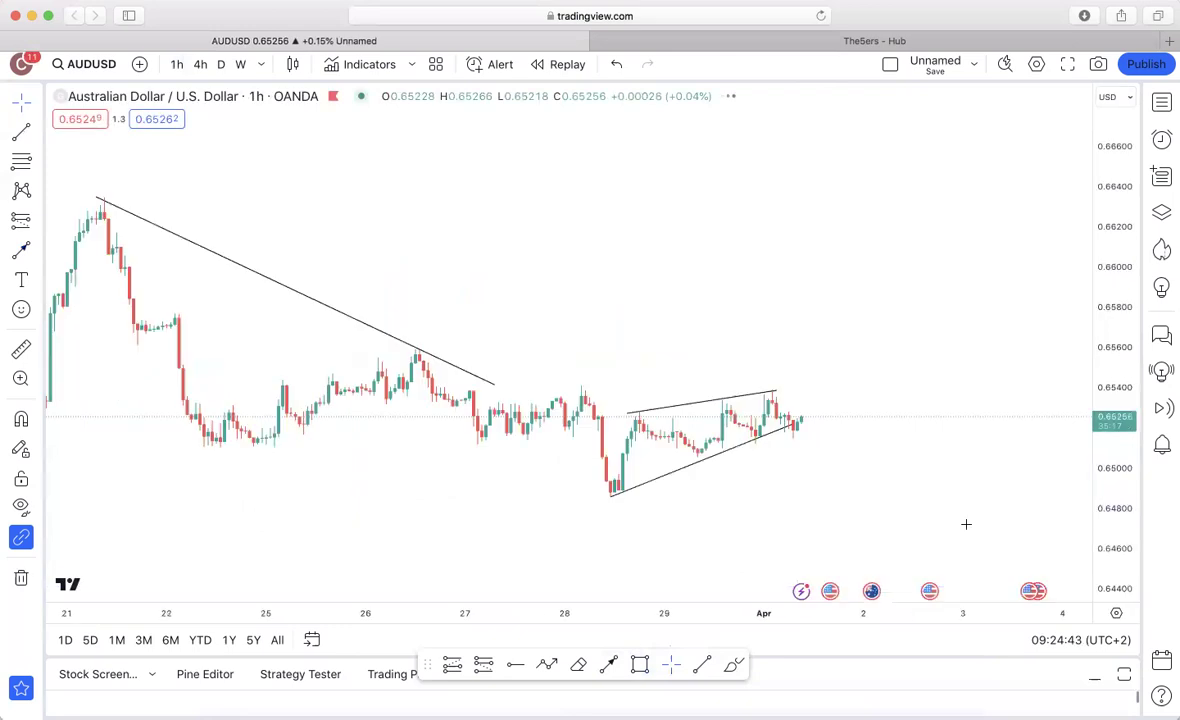
On the 1-hour timeframe, brush a falling price path from about 0.6525 to 0.6449 and outline its small pause near 0.6505 with a channel
{"action": "left_click_drag", "start_coordinate": [1101, 510], "coordinate": [1098, 312]}
{"action": "left_click_drag", "start_coordinate": [946, 463], "coordinate": [868, 293]}
{"action": "left_click_drag", "start_coordinate": [710, 496], "coordinate": [706, 400]}
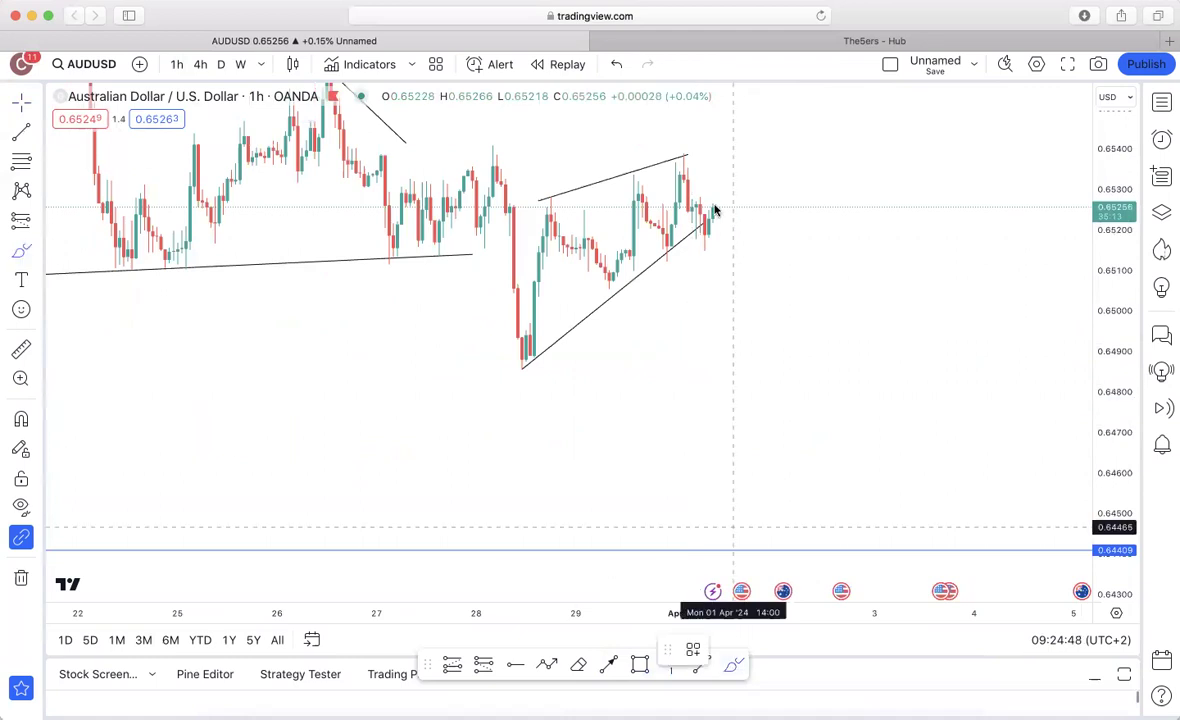
{"action": "mouse_move", "coordinate": [716, 207]}
{"action": "left_mouse_down"}
{"action": "mouse_move", "coordinate": [724, 292]}
{"action": "mouse_move", "coordinate": [745, 298]}
{"action": "mouse_move", "coordinate": [779, 516]}
{"action": "left_mouse_up"}
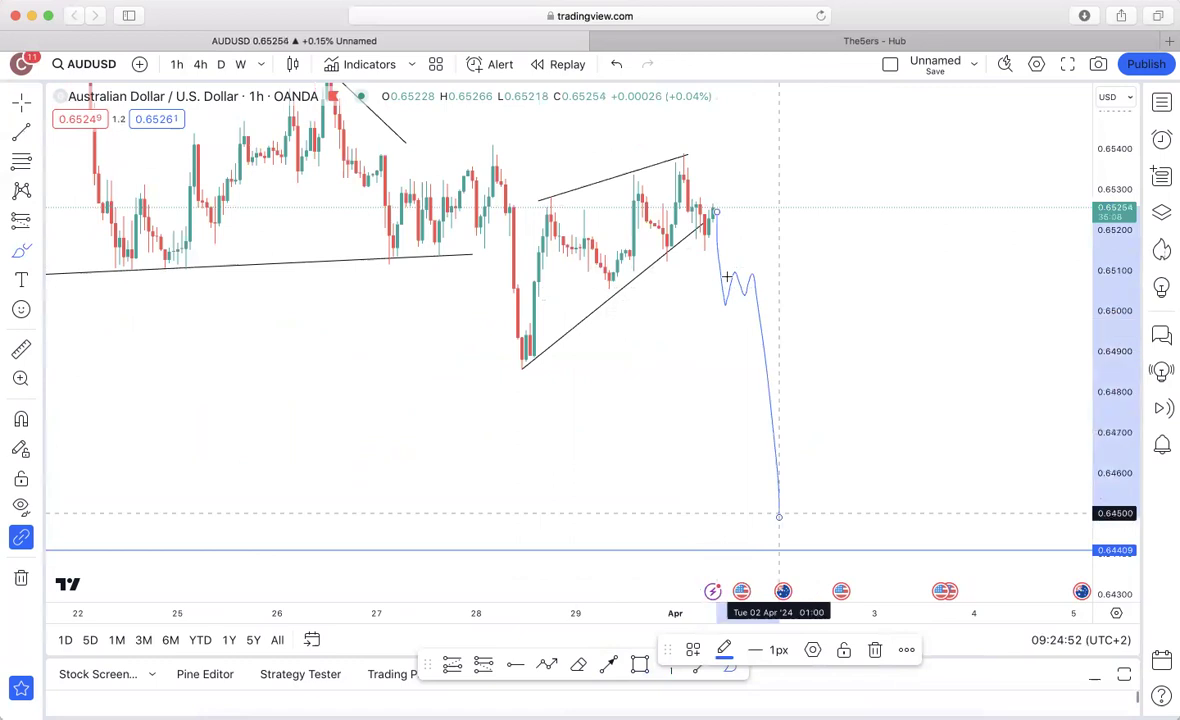
{"action": "mouse_move", "coordinate": [726, 303]}
{"action": "left_mouse_down"}
{"action": "mouse_move", "coordinate": [761, 272]}
{"action": "mouse_move", "coordinate": [732, 271]}
{"action": "left_mouse_up"}
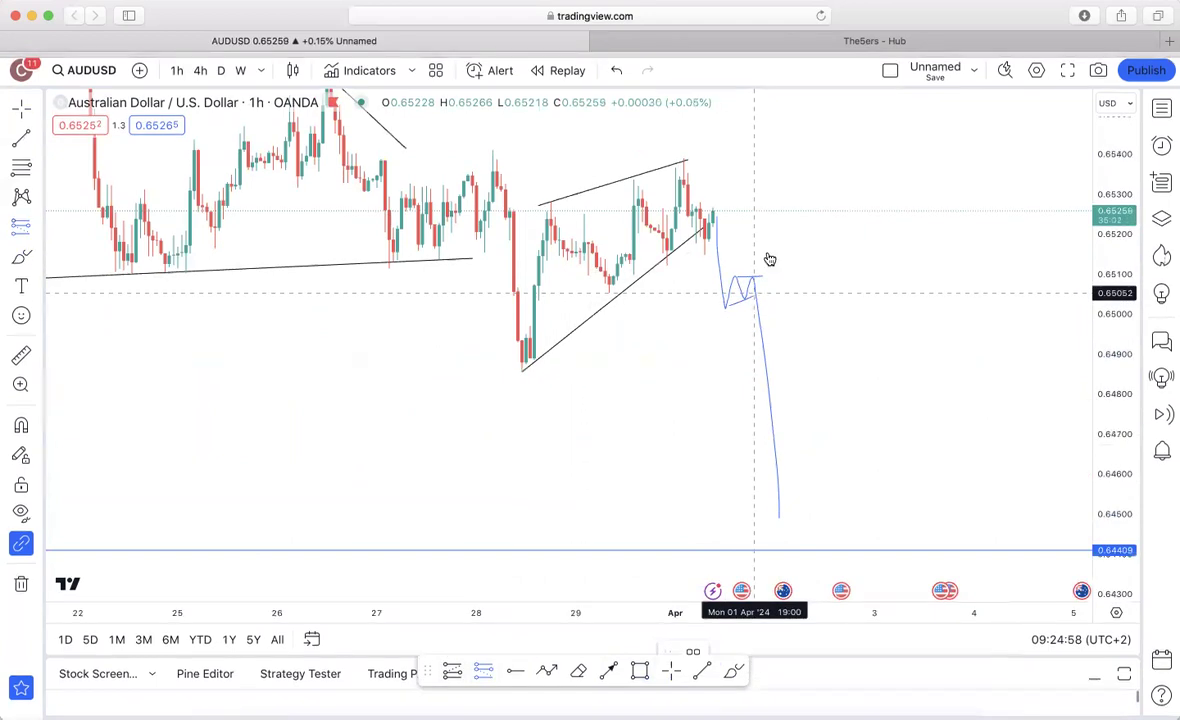
{"action": "left_click", "coordinate": [755, 281]}
{"action": "left_click_drag", "start_coordinate": [752, 255], "coordinate": [731, 285]}
Place a short position below the small channel with entry 0.65027, stop 0.65104 and target 0.64403, and narrow its width
{"action": "mouse_move", "coordinate": [758, 391]}
{"action": "left_mouse_down"}
{"action": "mouse_move", "coordinate": [722, 567]}
{"action": "mouse_move", "coordinate": [722, 556]}
{"action": "left_mouse_up"}
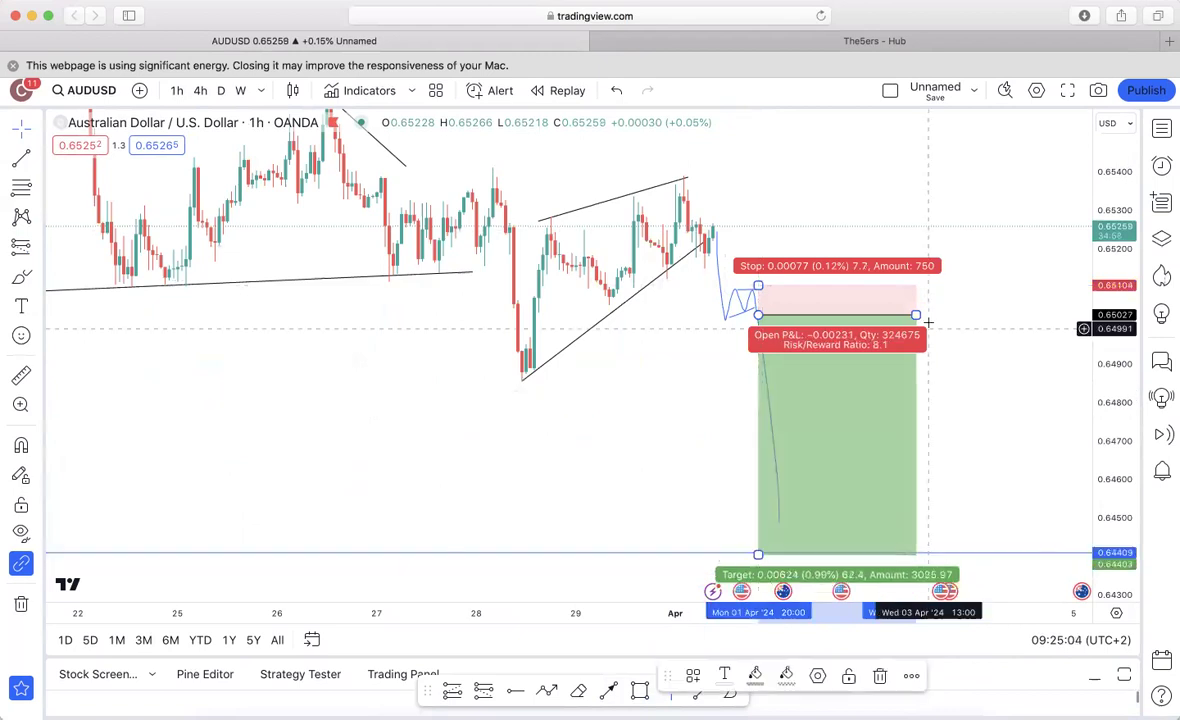
{"action": "left_click_drag", "start_coordinate": [916, 315], "coordinate": [858, 315]}
{"action": "left_click", "coordinate": [869, 200]}
{"action": "left_click_drag", "start_coordinate": [175, 611], "coordinate": [735, 607]}
{"action": "left_click_drag", "start_coordinate": [1113, 245], "coordinate": [1097, 390]}
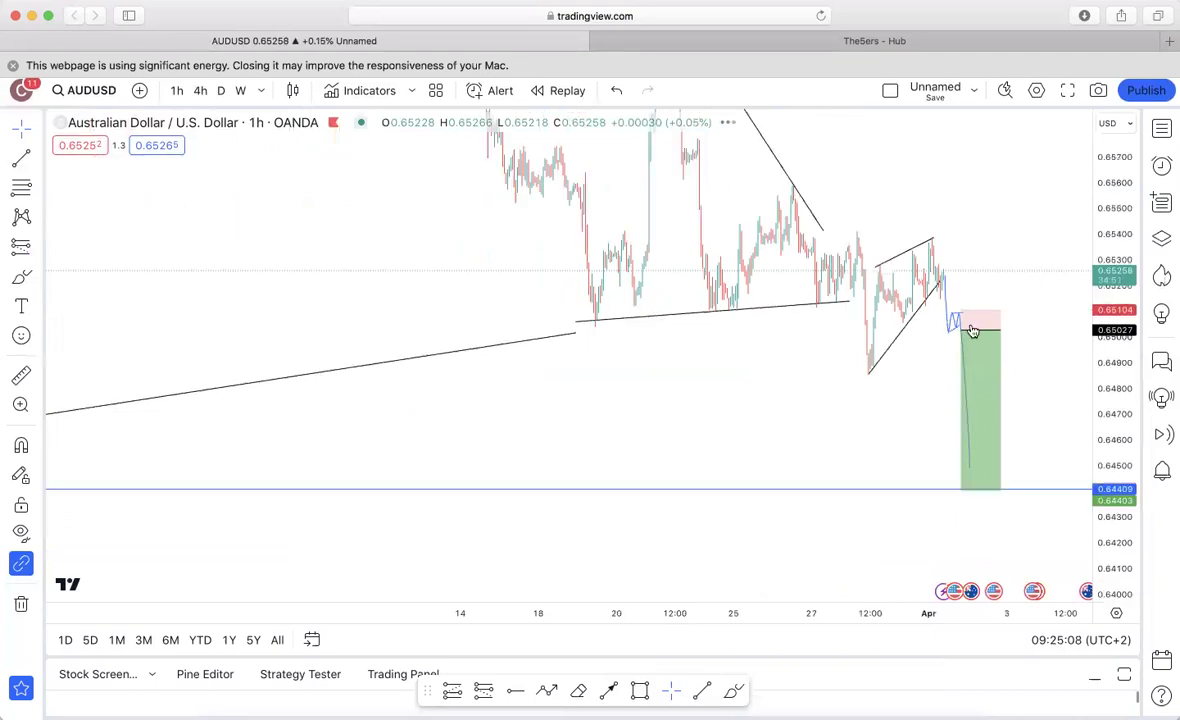
{"action": "left_click", "coordinate": [936, 287]}
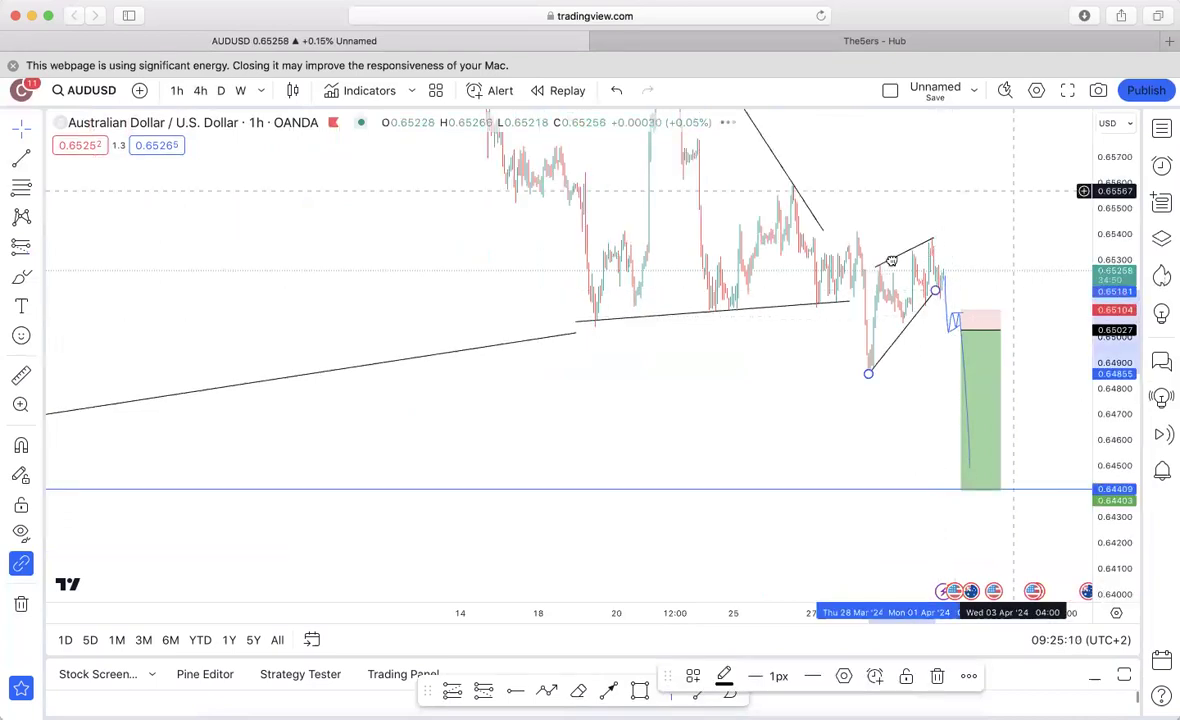
{"action": "scroll", "coordinate": [891, 260], "scroll_direction": "down", "scroll_amount": 5}
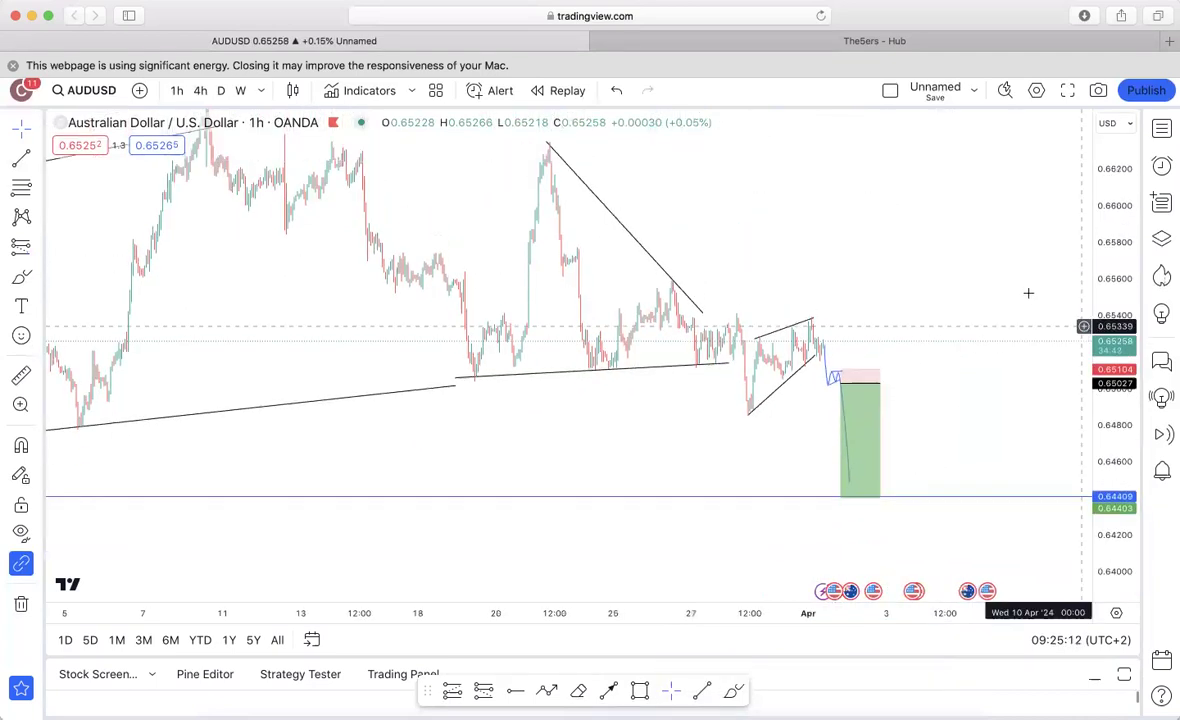
{"action": "left_click_drag", "start_coordinate": [1028, 293], "coordinate": [1008, 302]}
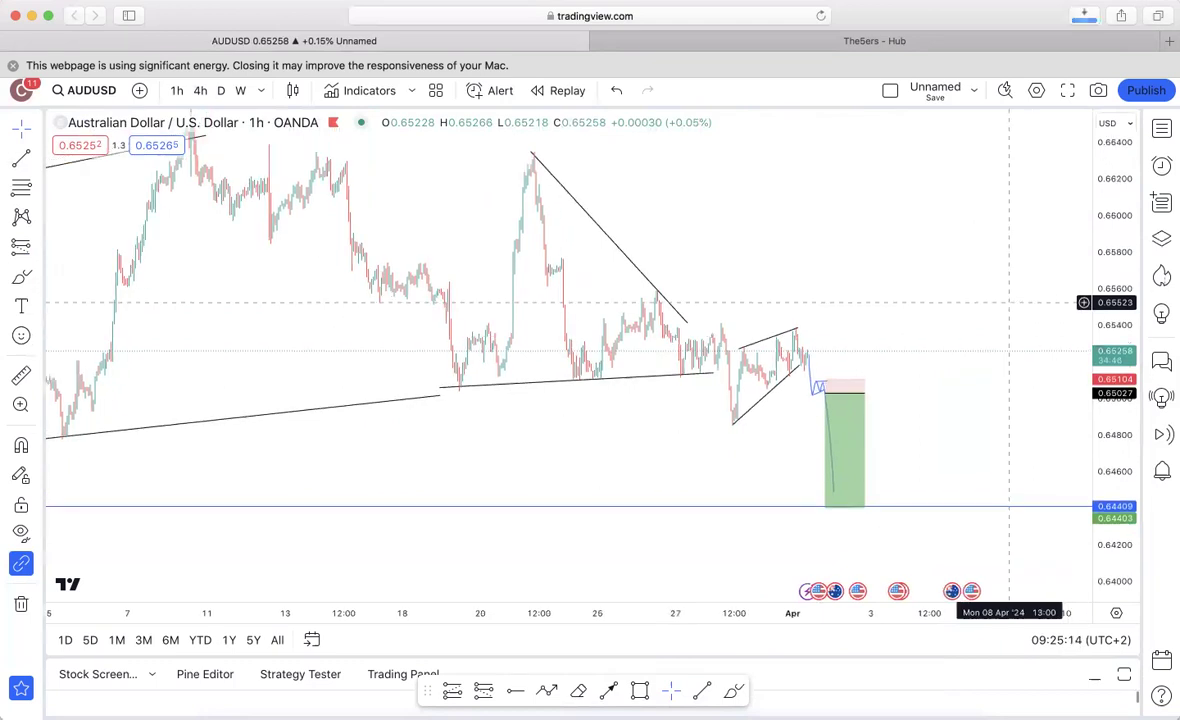
Switch to GBPUSD, dismiss the energy-use notice, remove all old drawings and set the weekly timeframe
{"action": "key", "text": "Up"}
{"action": "key", "text": "Up"}
{"action": "key", "text": "Down"}
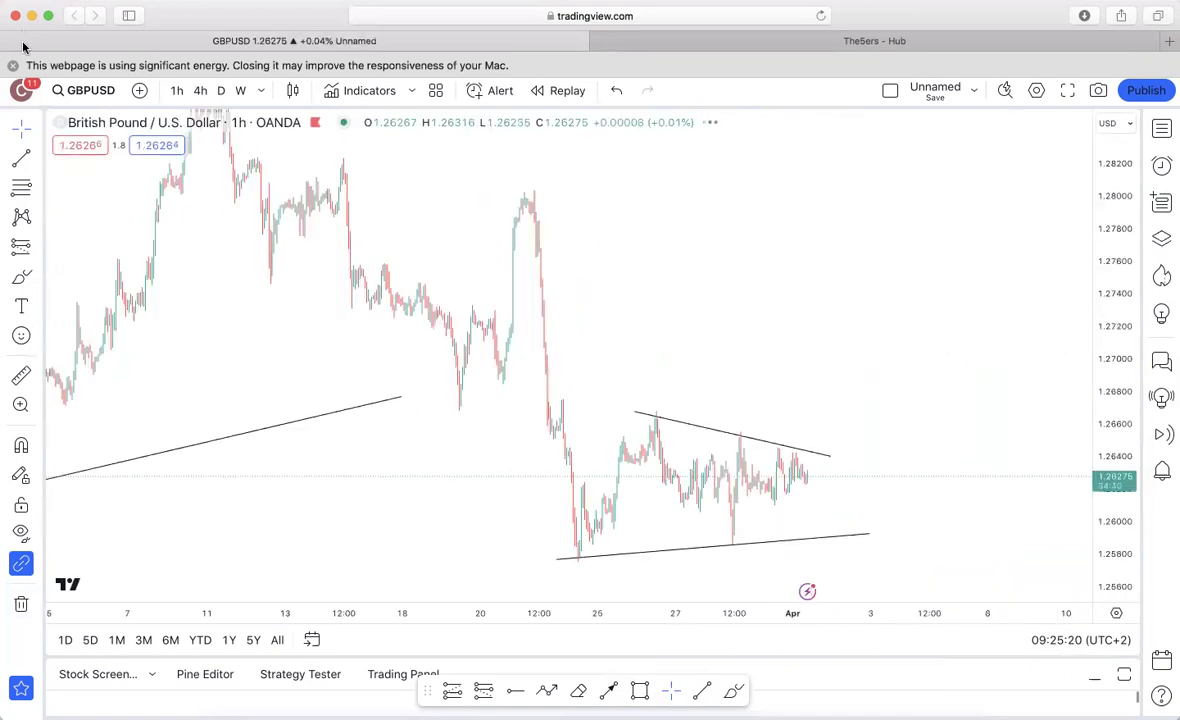
{"action": "left_click", "coordinate": [12, 66]}
{"action": "left_click", "coordinate": [20, 581]}
{"action": "left_click", "coordinate": [240, 67]}
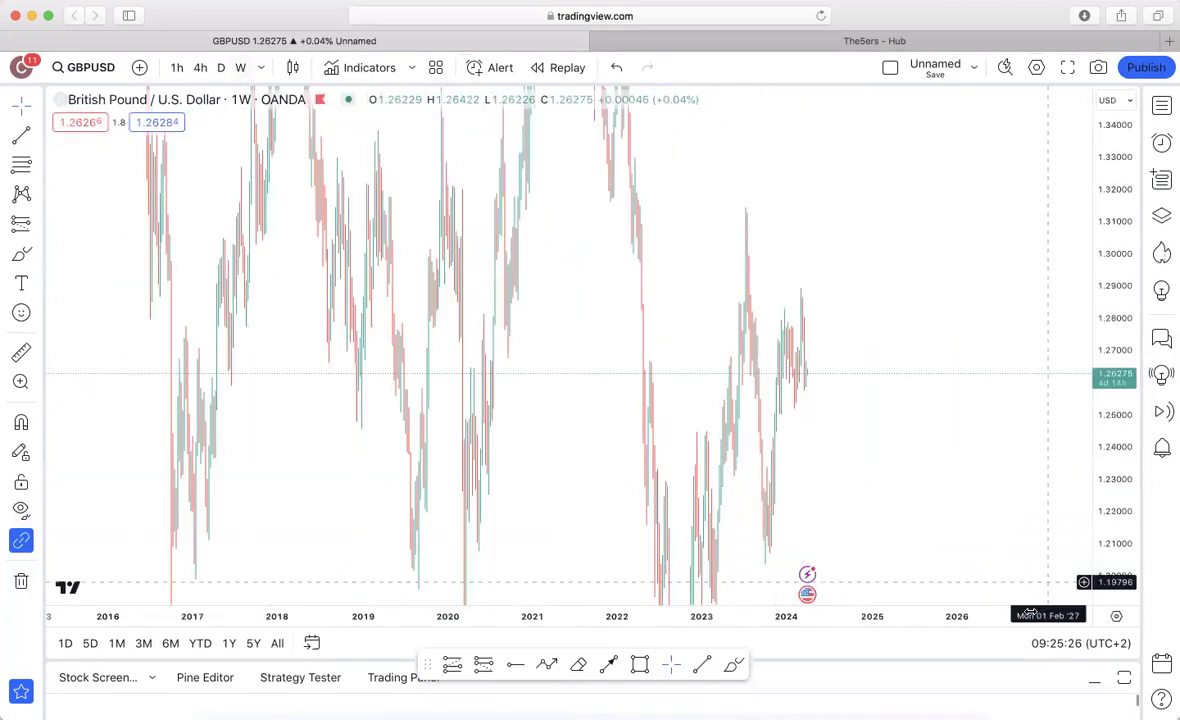
Draw weekly correction lines, lower from 1.20585 to 1.26542 and upper from 1.27967 to about 1.2896, and place a horizontal ray at 1.20636
{"action": "left_click_drag", "start_coordinate": [1030, 614], "coordinate": [880, 614]}
{"action": "left_click_drag", "start_coordinate": [663, 509], "coordinate": [1004, 439]}
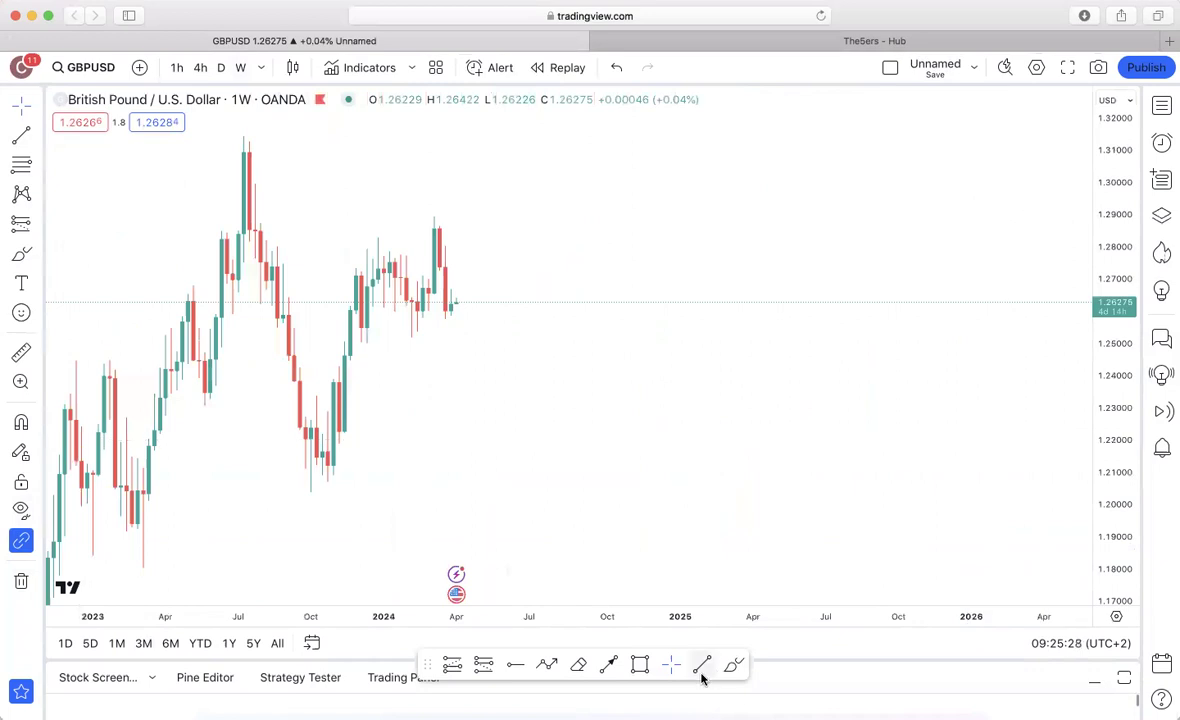
{"action": "left_click", "coordinate": [327, 485]}
{"action": "left_click", "coordinate": [440, 294]}
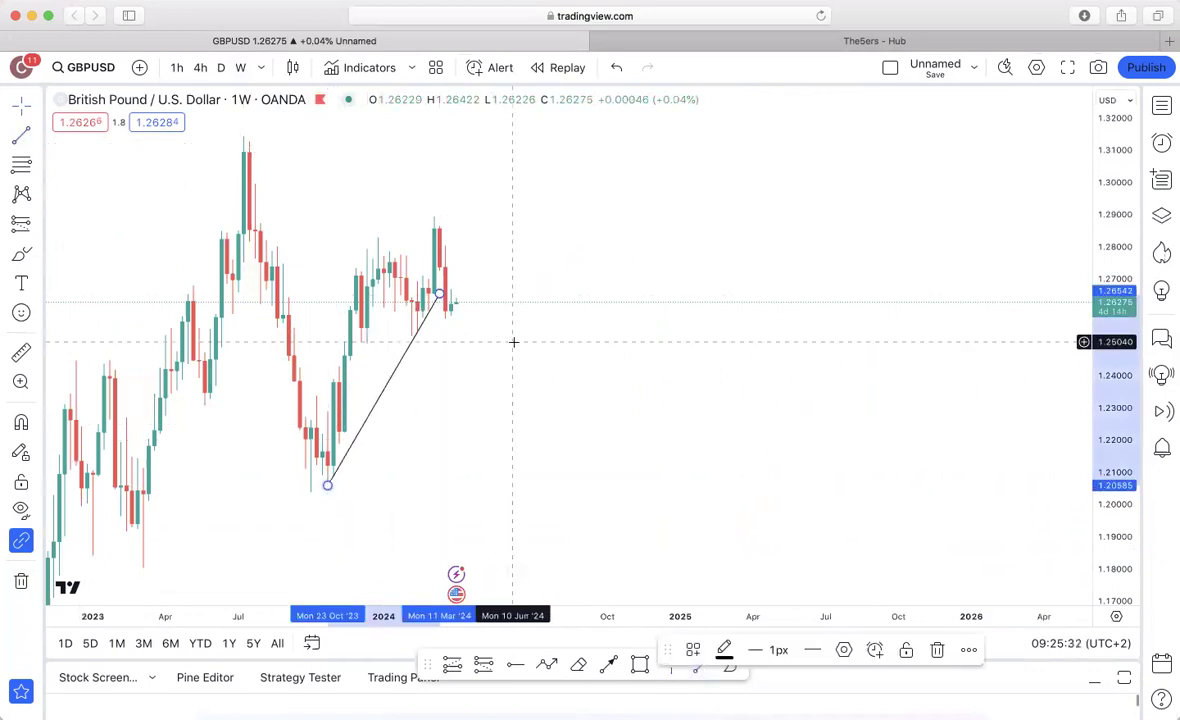
{"action": "left_click", "coordinate": [513, 342]}
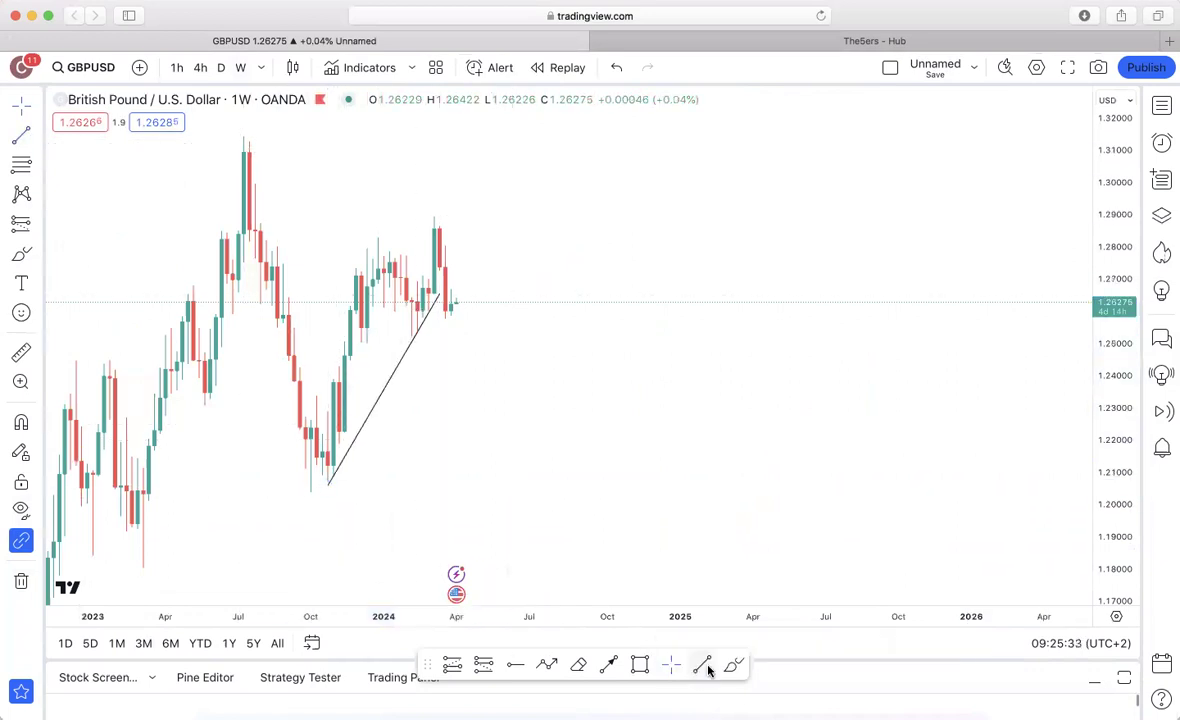
{"action": "left_click", "coordinate": [356, 248]}
{"action": "left_click", "coordinate": [435, 215]}
{"action": "left_click", "coordinate": [484, 216]}
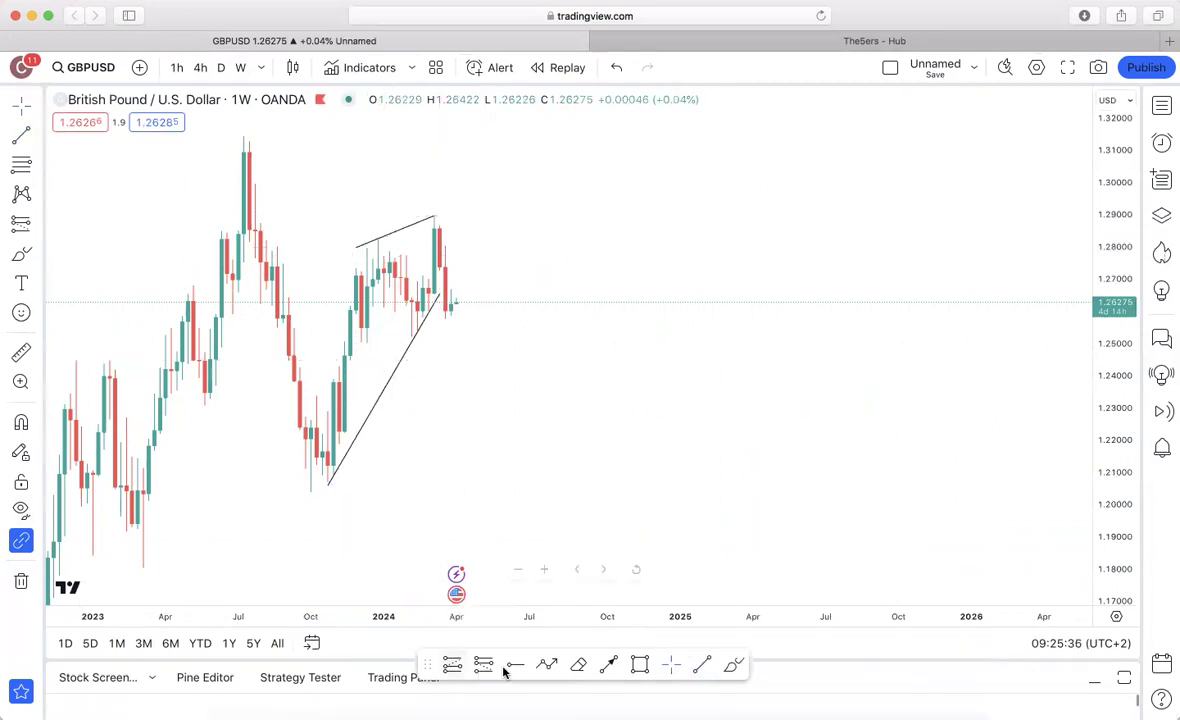
{"action": "left_click", "coordinate": [322, 482]}
Draw a projection arrow from 1.26262 down to the 1.20636 ray, and delete it
{"action": "left_click", "coordinate": [608, 664]}
{"action": "left_click", "coordinate": [467, 302]}
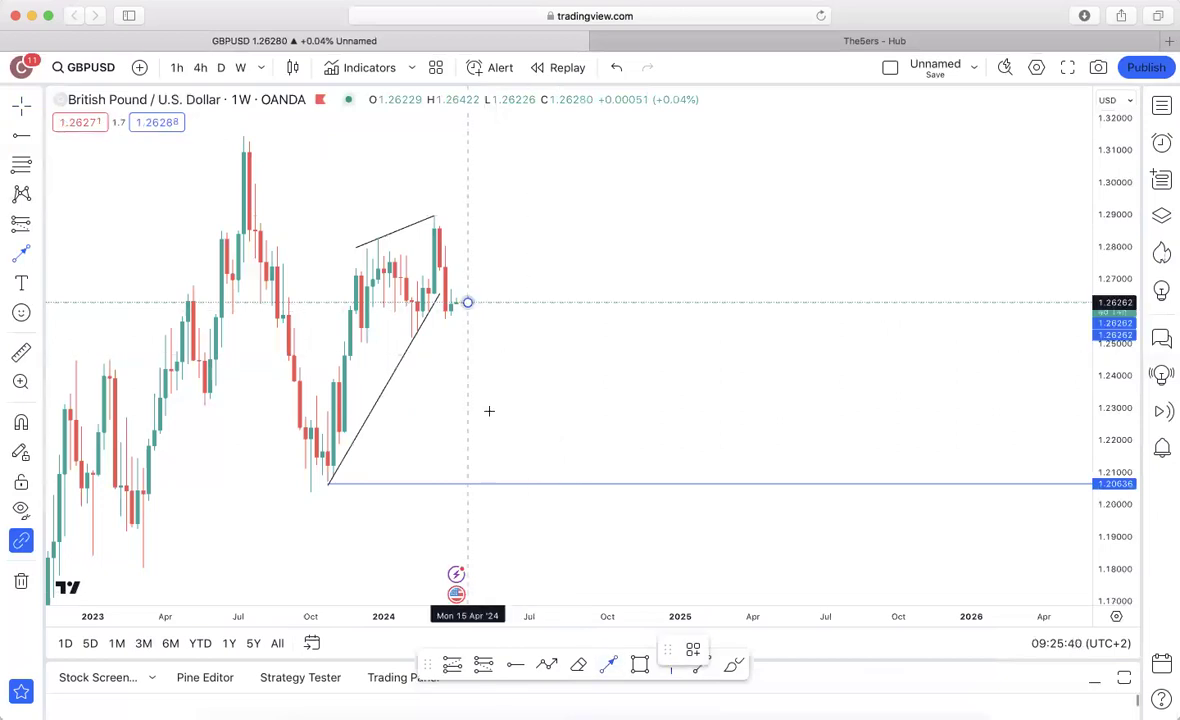
{"action": "left_click", "coordinate": [490, 485]}
{"action": "left_click", "coordinate": [935, 648]}
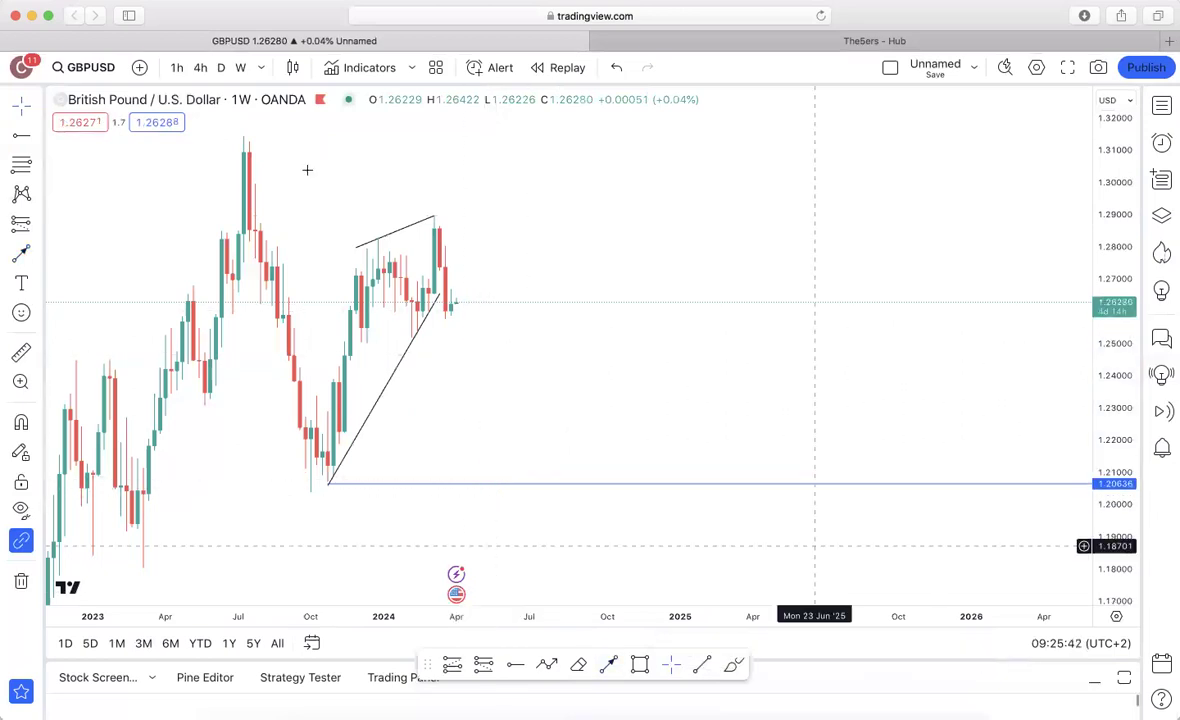
On the daily timeframe, refit the upper correction line to end at 1.28935 on 11 March
{"action": "left_click", "coordinate": [222, 68]}
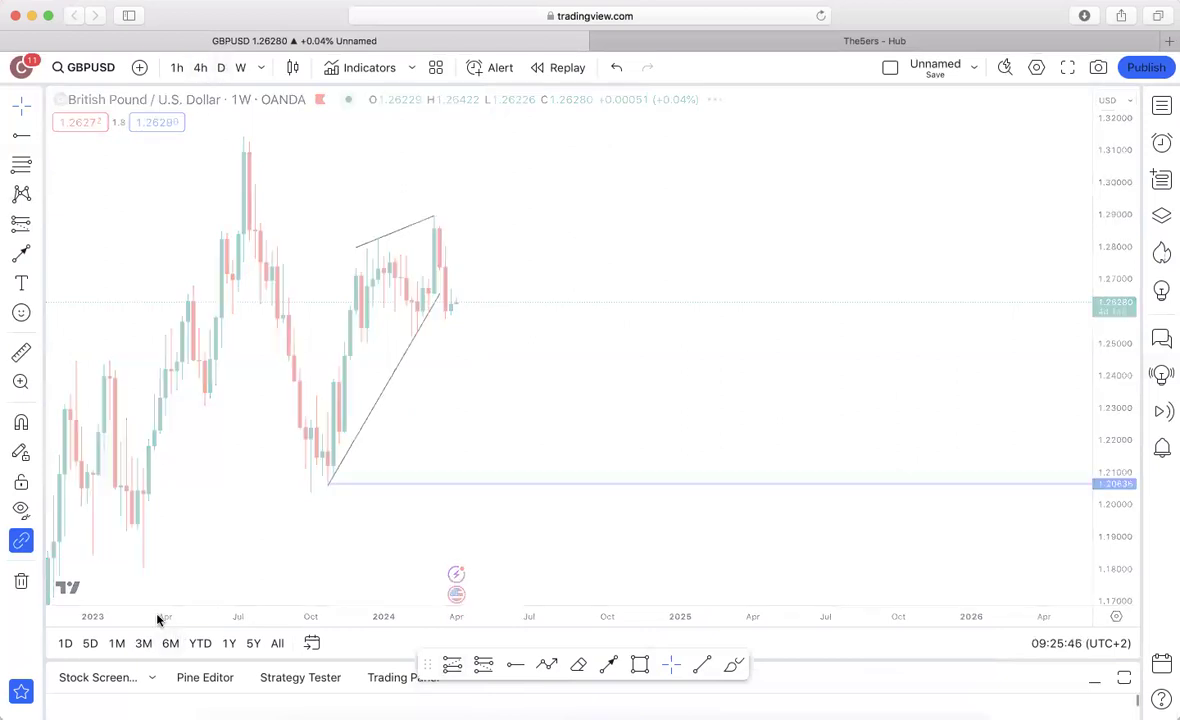
{"action": "left_click_drag", "start_coordinate": [157, 620], "coordinate": [582, 608]}
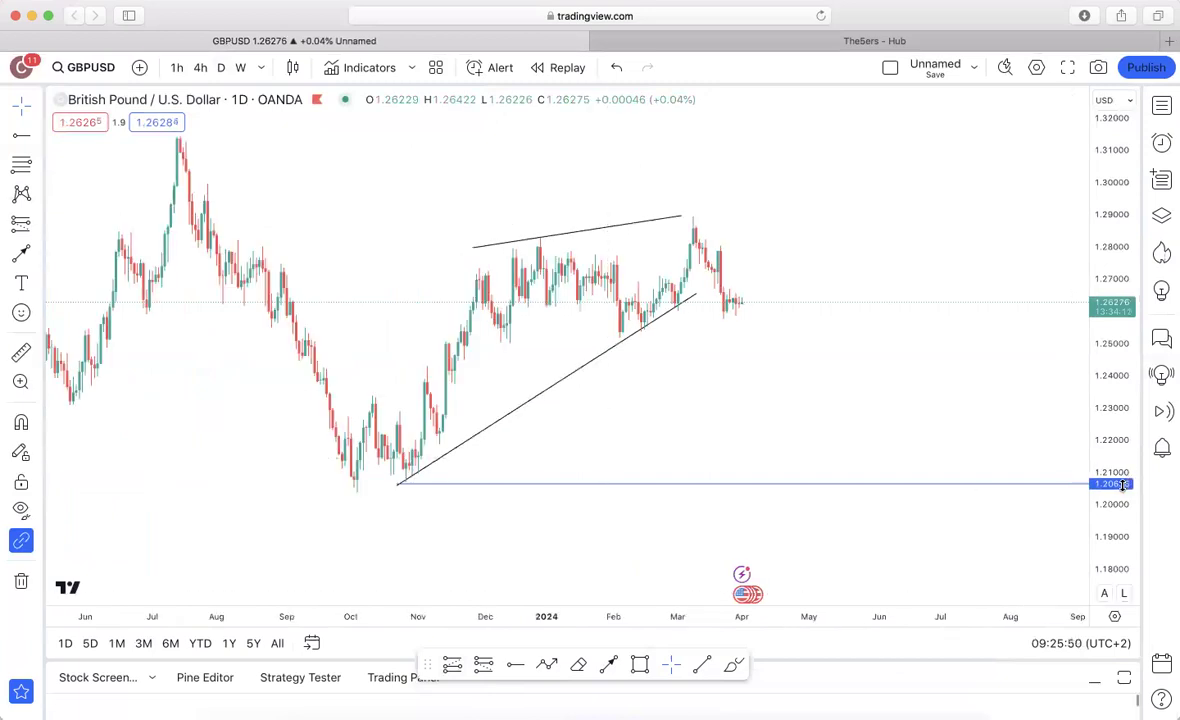
{"action": "left_click_drag", "start_coordinate": [1122, 486], "coordinate": [1090, 353]}
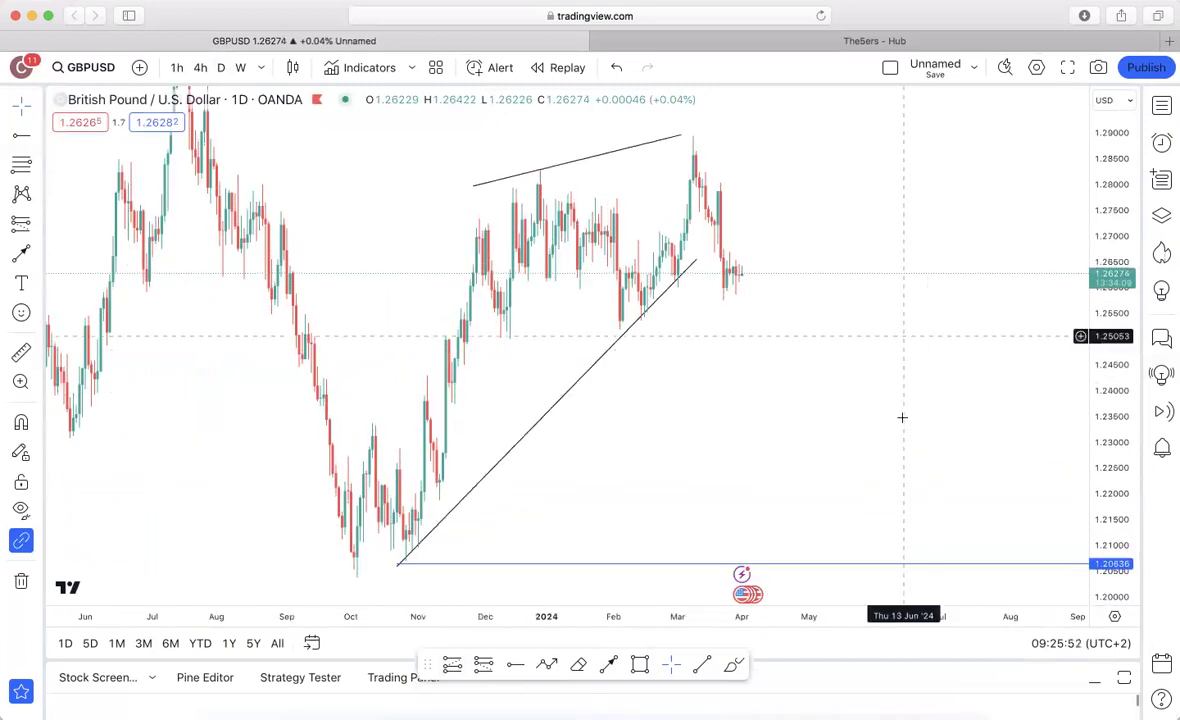
{"action": "left_click", "coordinate": [690, 218]}
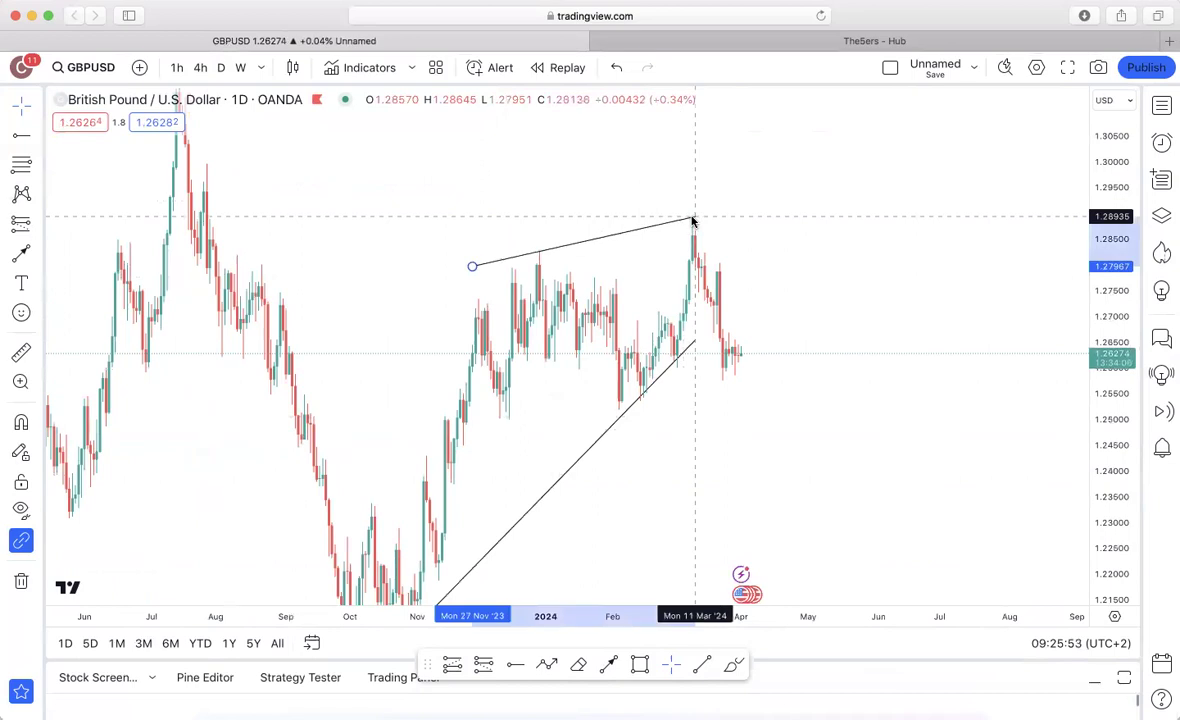
{"action": "left_click", "coordinate": [915, 524]}
Draw converging lines around the late-March daily correction: lower from 1.2576 to about 1.2592, upper from about 1.267 to about 1.2632
{"action": "left_click_drag", "start_coordinate": [862, 616], "coordinate": [1012, 415]}
{"action": "left_click_drag", "start_coordinate": [1117, 254], "coordinate": [1115, 195]}
{"action": "left_click", "coordinate": [702, 662]}
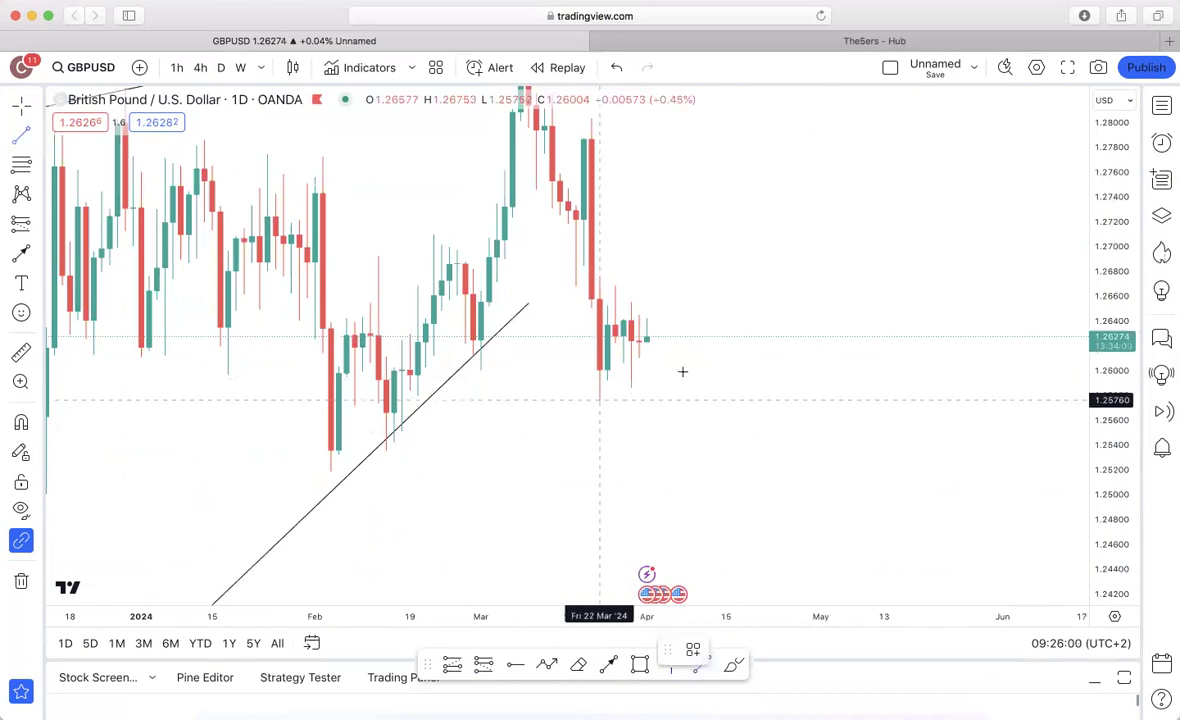
{"action": "left_click", "coordinate": [600, 398]}
{"action": "left_click", "coordinate": [662, 380]}
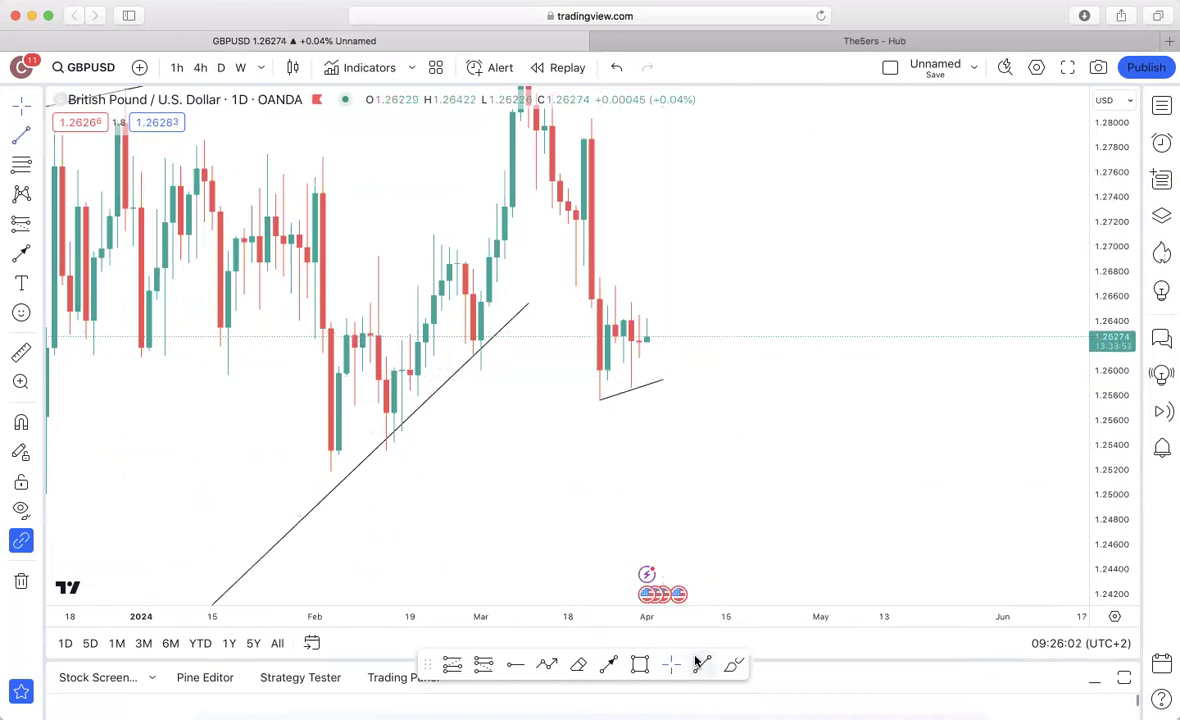
{"action": "left_click", "coordinate": [615, 285]}
{"action": "left_click", "coordinate": [660, 330]}
Draw two successive downward projection arrows on the daily correction: 1.26322 to the lower line near 1.2593, and 1.25839 to about 1.2512
{"action": "scroll", "coordinate": [766, 427], "scroll_direction": "down", "scroll_amount": 3}
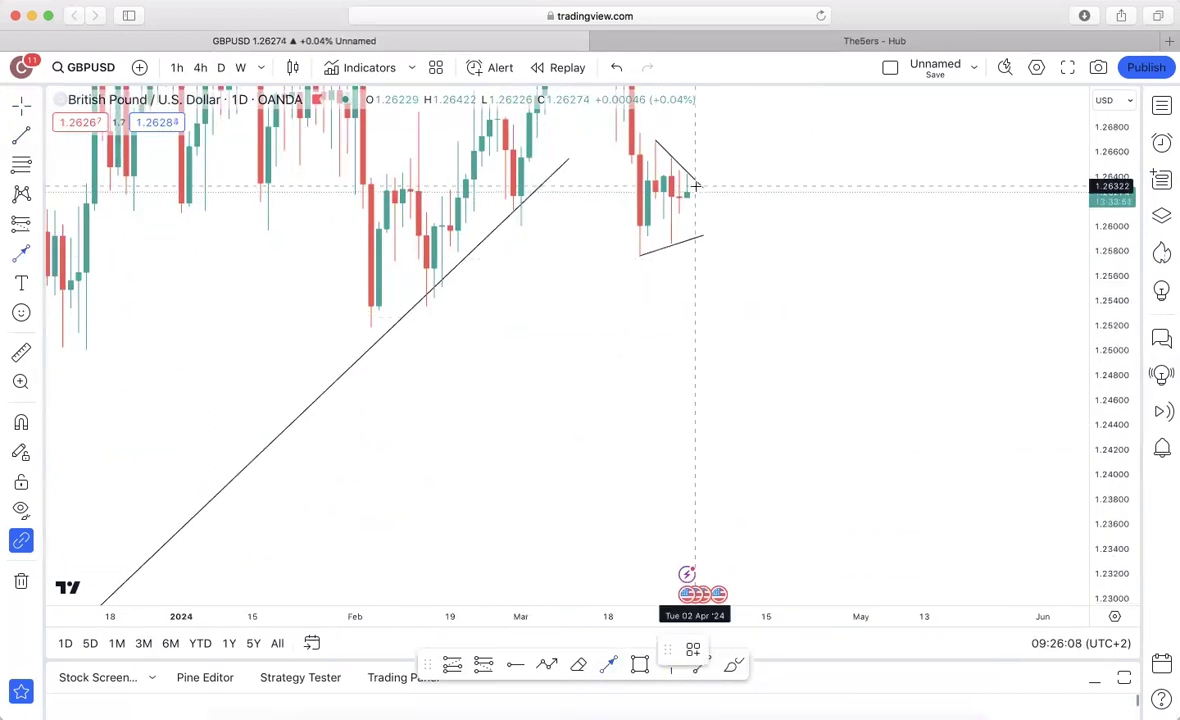
{"action": "left_click", "coordinate": [695, 185]}
{"action": "left_click", "coordinate": [697, 234]}
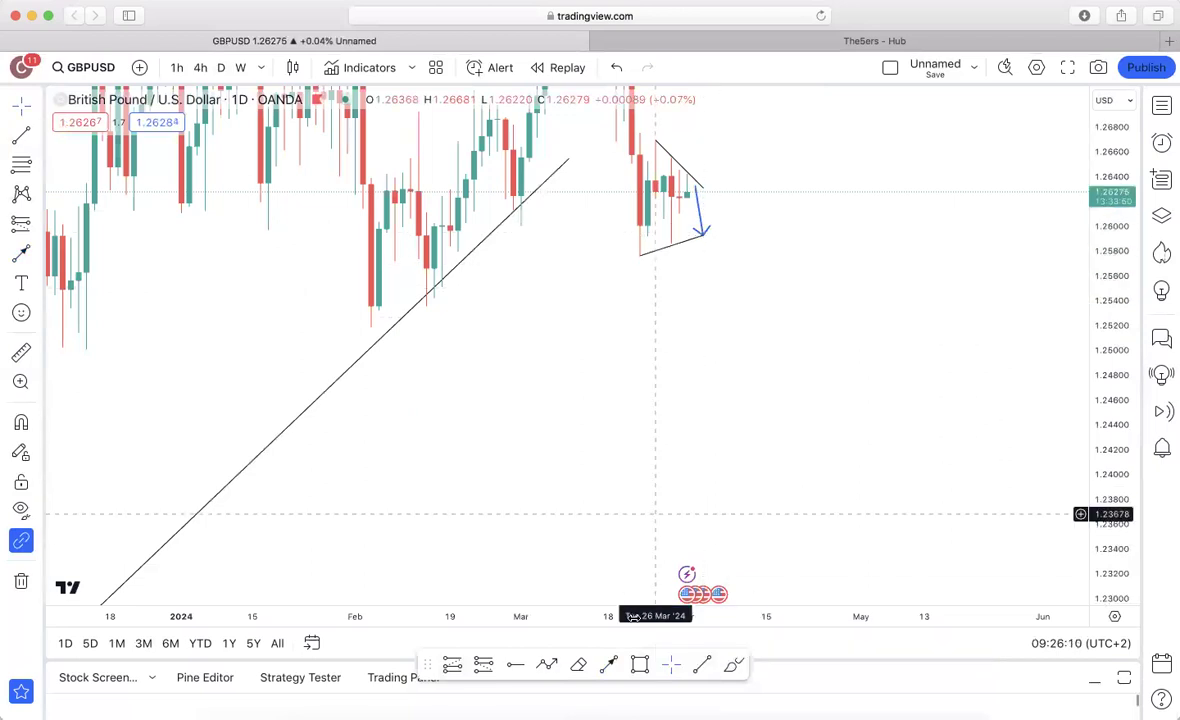
{"action": "left_click", "coordinate": [611, 666]}
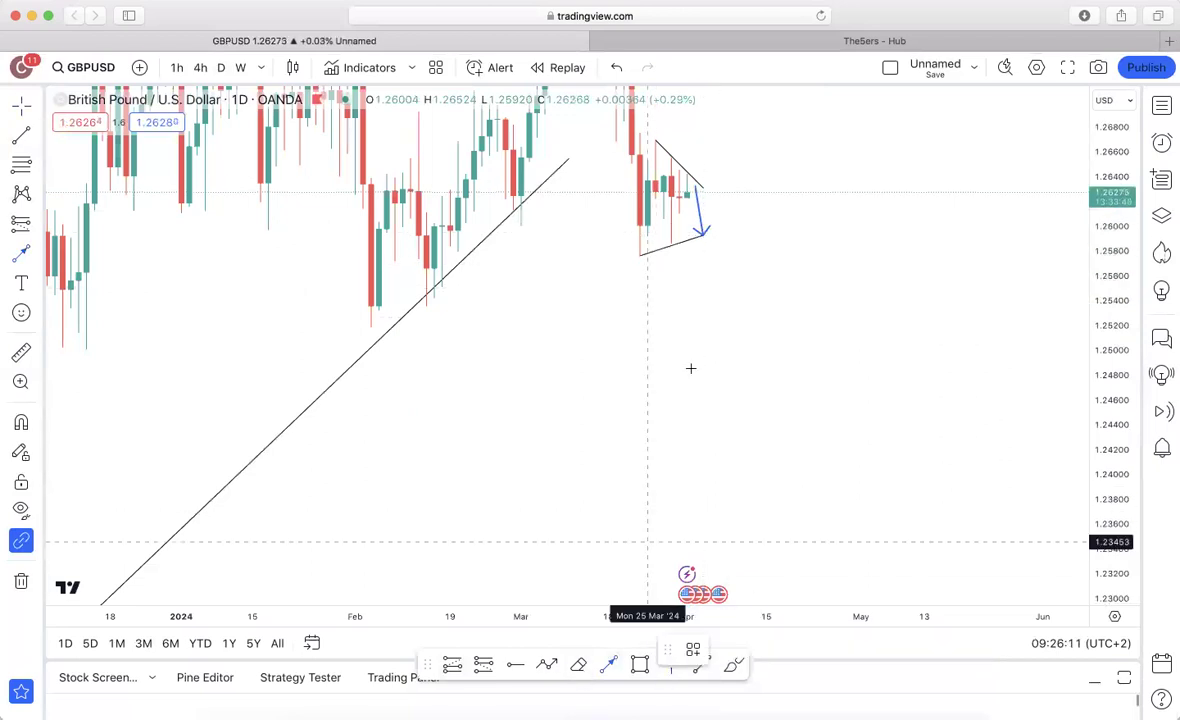
{"action": "left_click", "coordinate": [710, 246]}
{"action": "left_click", "coordinate": [724, 333]}
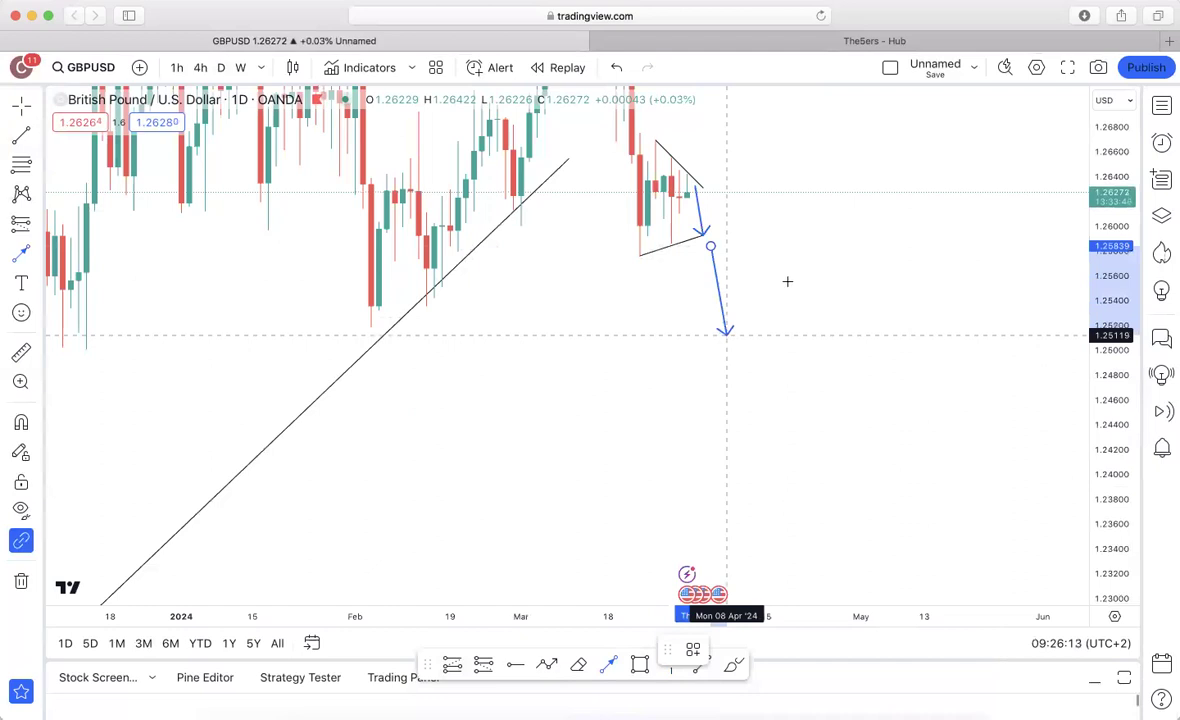
{"action": "left_click_drag", "start_coordinate": [457, 615], "coordinate": [688, 612]}
{"action": "left_click_drag", "start_coordinate": [1121, 192], "coordinate": [1071, 447]}
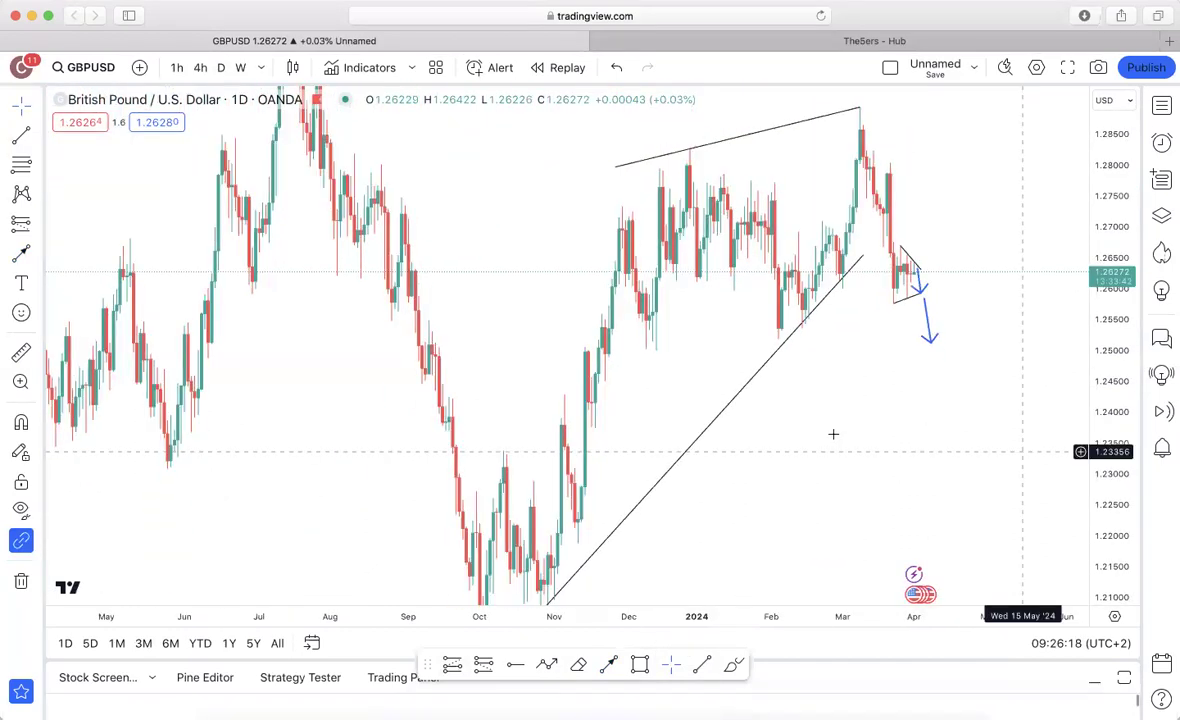
{"action": "scroll", "coordinate": [675, 245], "scroll_direction": "right", "scroll_amount": 5}
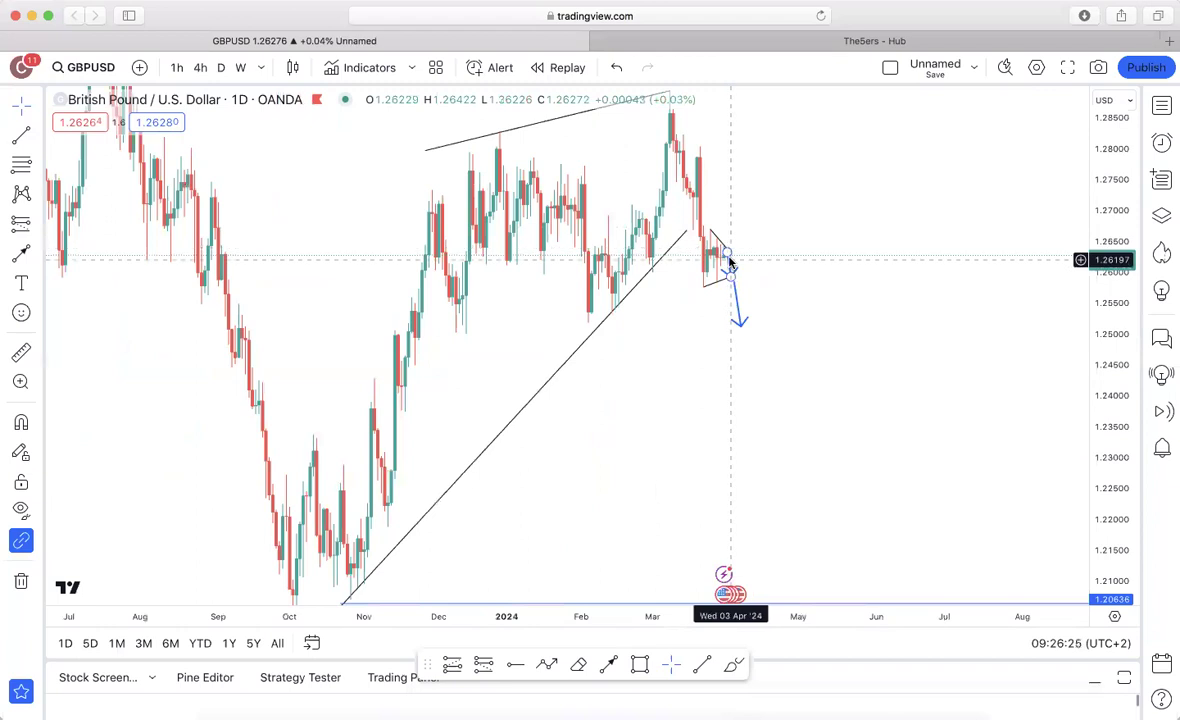
{"action": "left_click", "coordinate": [704, 287]}
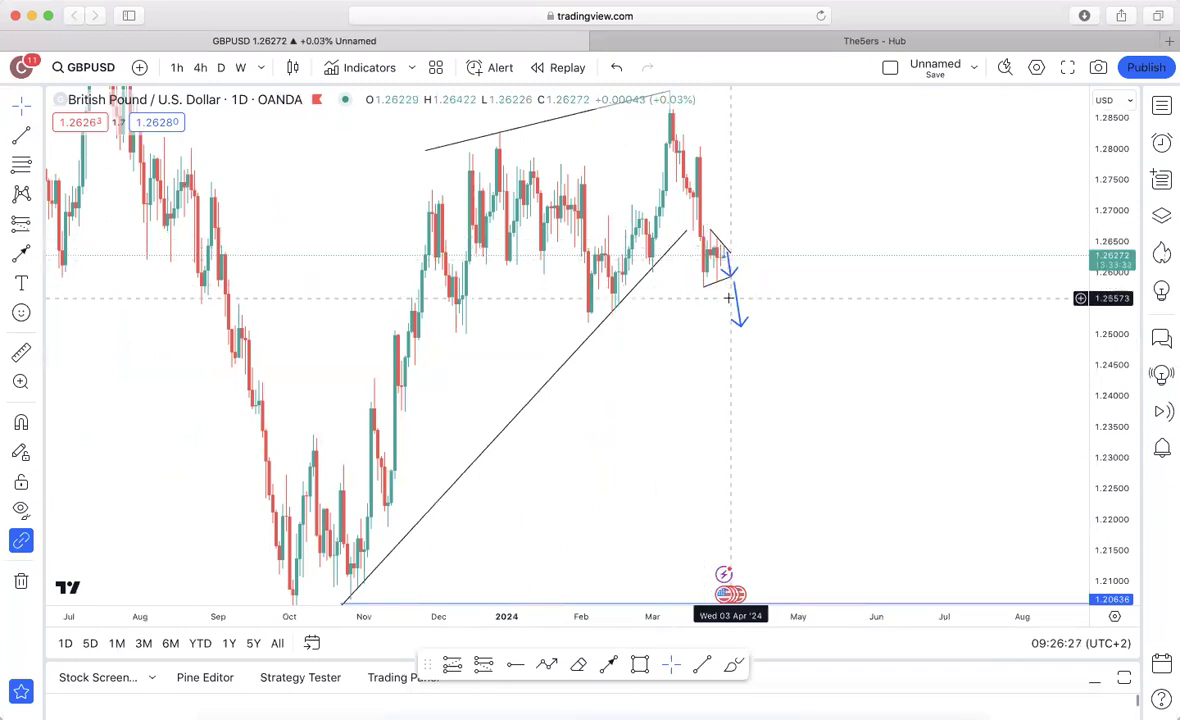
{"action": "left_click_drag", "start_coordinate": [959, 196], "coordinate": [937, 226]}
Review the daily charts of EURUSD, EURAUD and AUDUSD from the Red list watchlist, leaving AUDUSD displayed with the watchlist closed
{"action": "left_click", "coordinate": [1160, 105]}
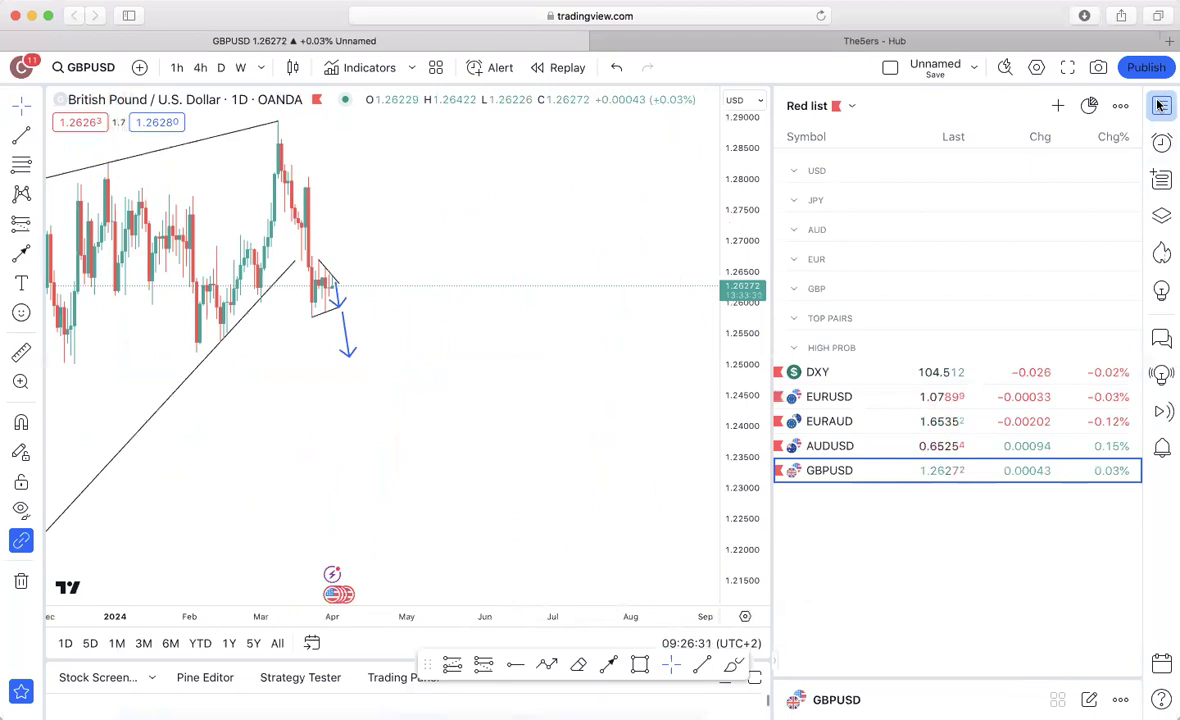
{"action": "left_click", "coordinate": [858, 396]}
{"action": "left_click", "coordinate": [866, 430]}
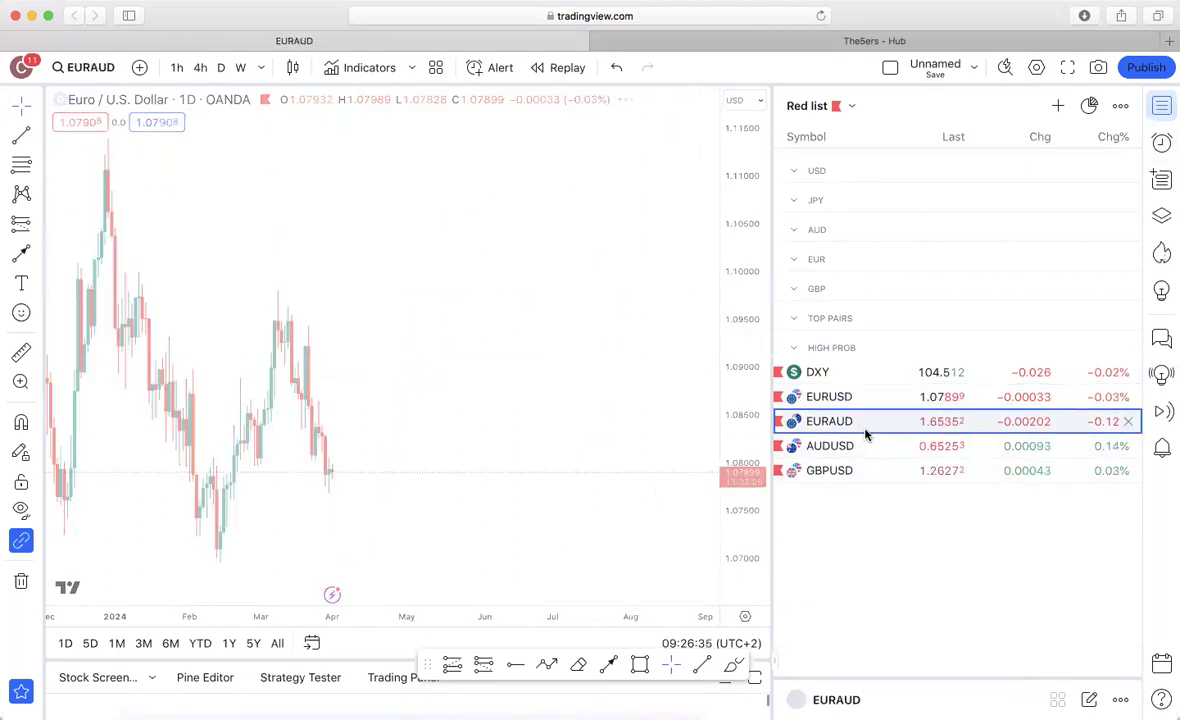
{"action": "left_click", "coordinate": [866, 448]}
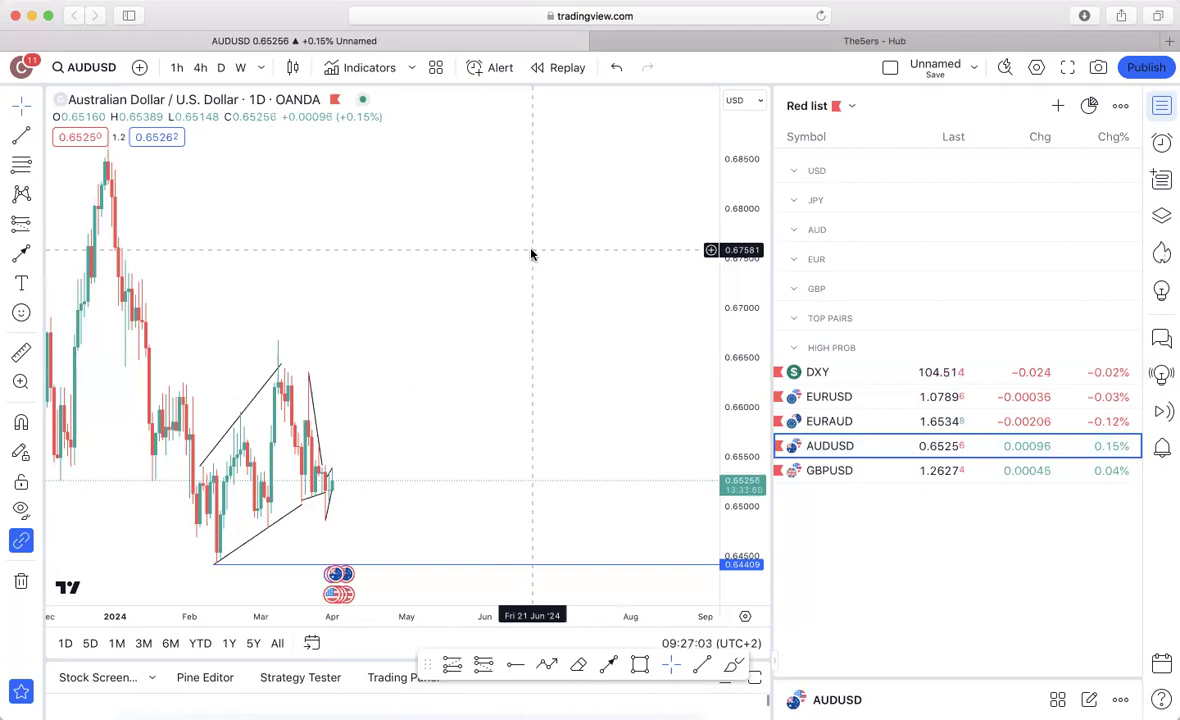
{"action": "left_click", "coordinate": [1163, 103]}
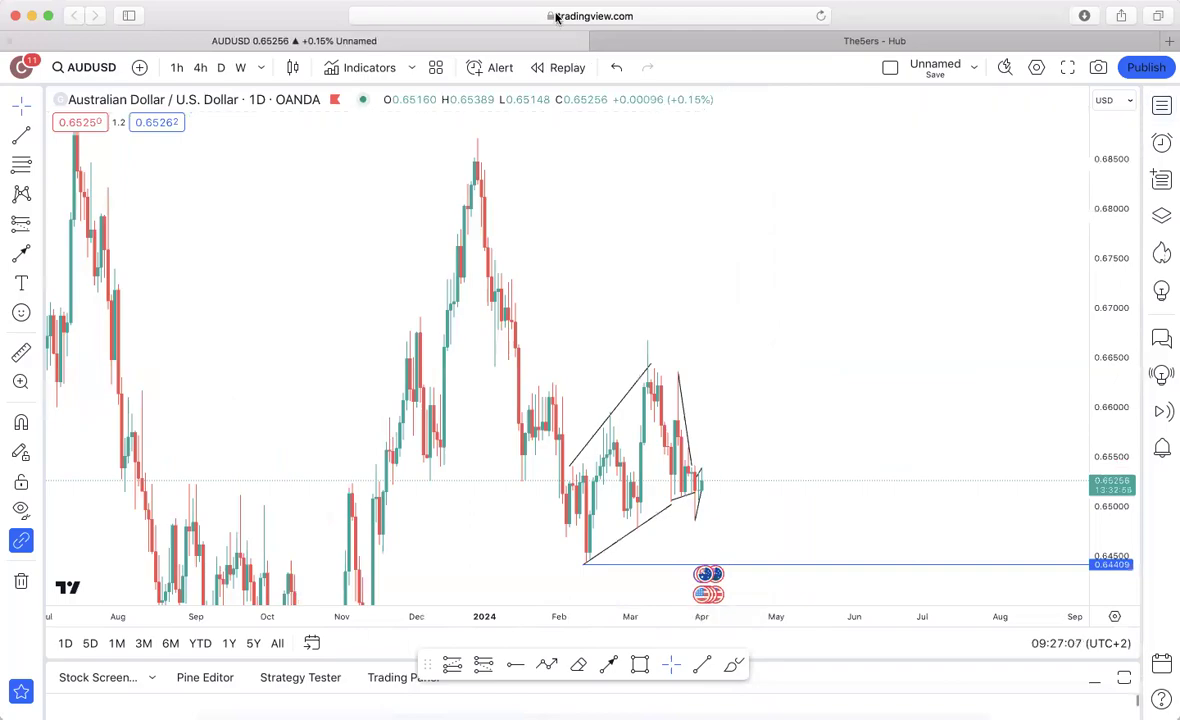